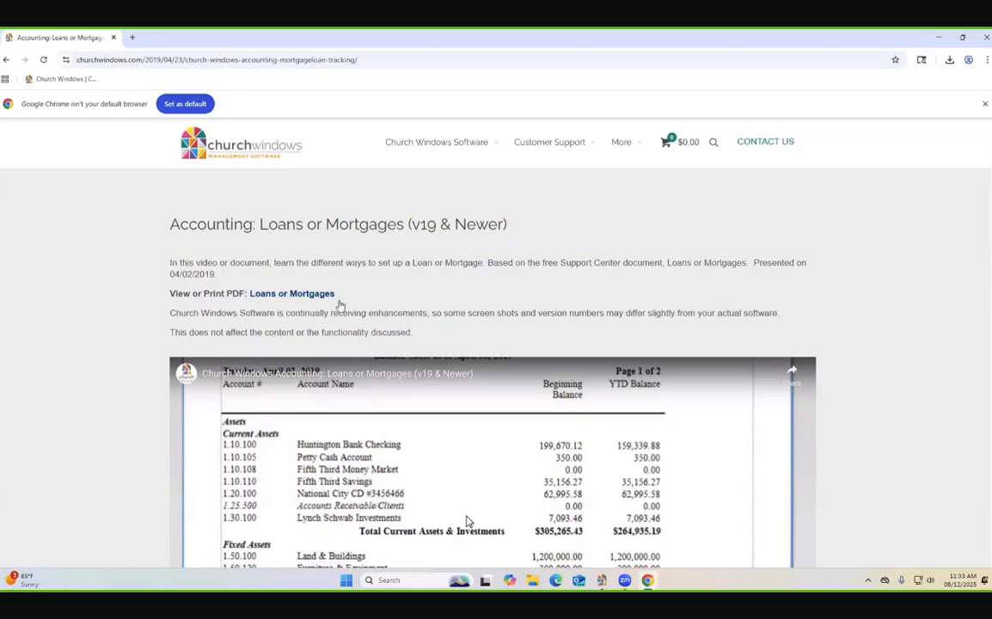
# - Open the Loans or Mortgages PDF from the support page and mark the four loan methods on its first page
pyautogui.click(328, 294)
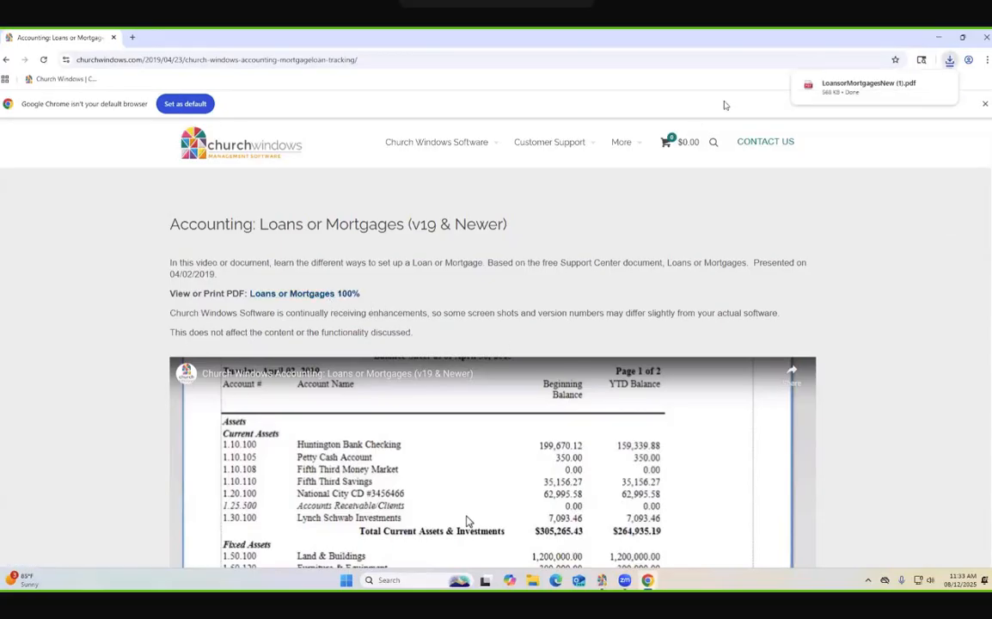
pyautogui.click(869, 85)
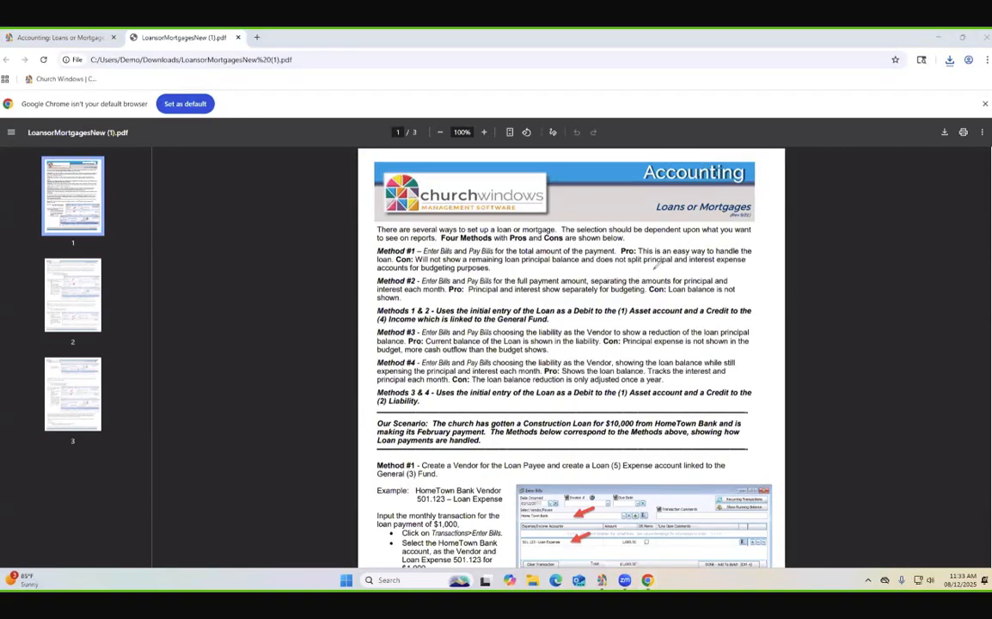
pyautogui.moveTo(359, 250)
pyautogui.mouseDown()
pyautogui.moveTo(370, 250)
pyautogui.moveTo(365, 277)
pyautogui.mouseUp()
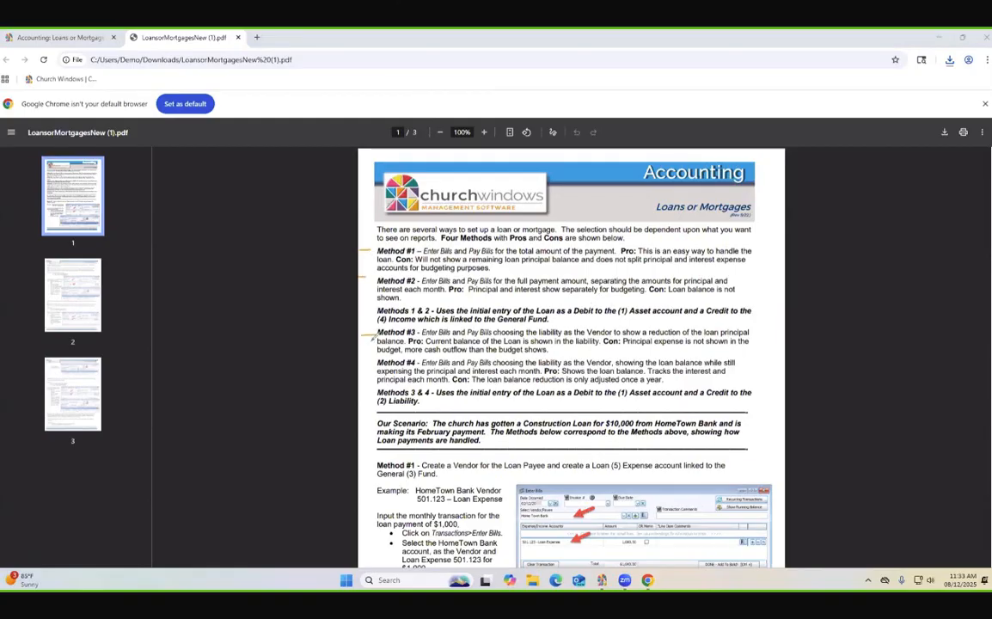
pyautogui.moveTo(361, 333)
pyautogui.mouseDown()
pyautogui.moveTo(375, 332)
pyautogui.moveTo(374, 361)
pyautogui.mouseUp()
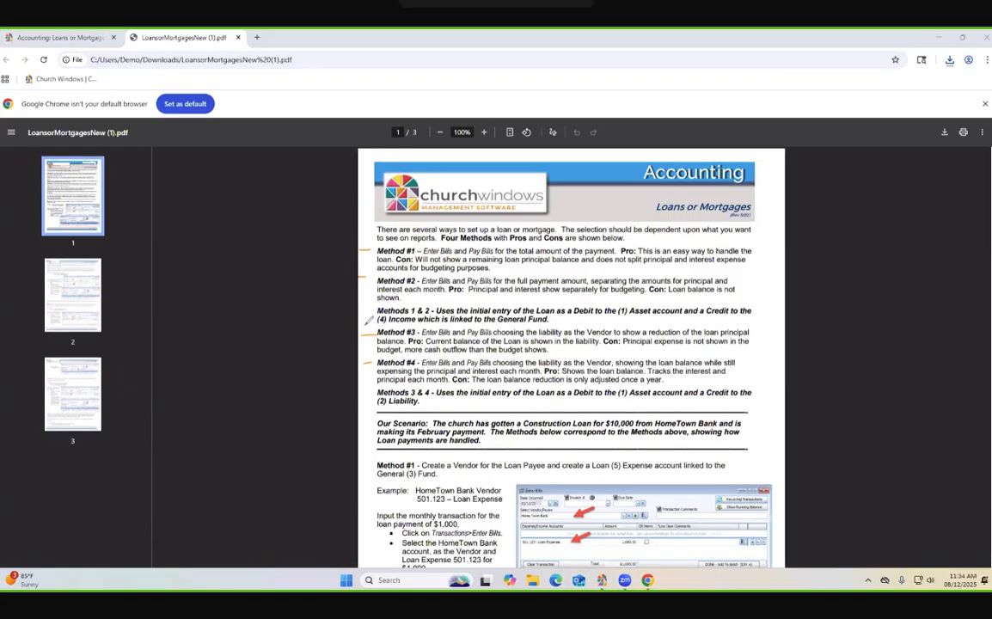
pyautogui.moveTo(368, 320)
pyautogui.mouseDown()
pyautogui.moveTo(412, 330)
pyautogui.moveTo(704, 326)
pyautogui.moveTo(685, 316)
pyautogui.moveTo(336, 318)
pyautogui.mouseUp()
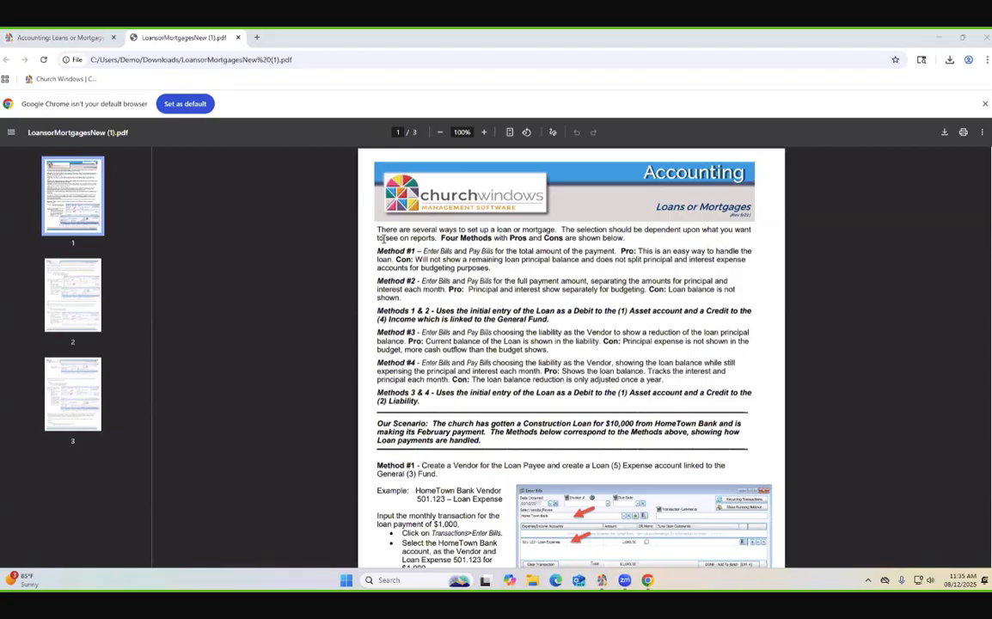
# - Switch to Church Windows Accounting and start a new bill with the Construction Loan Liability vendor, HomeTown Bank
pyautogui.click(938, 43)
pyautogui.click(490, 396)
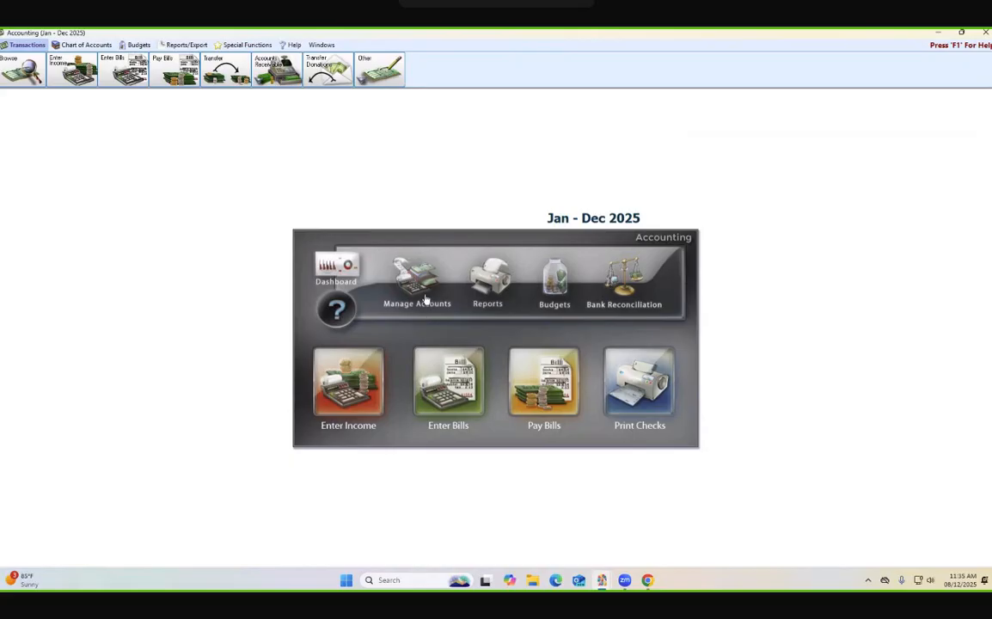
pyautogui.click(445, 352)
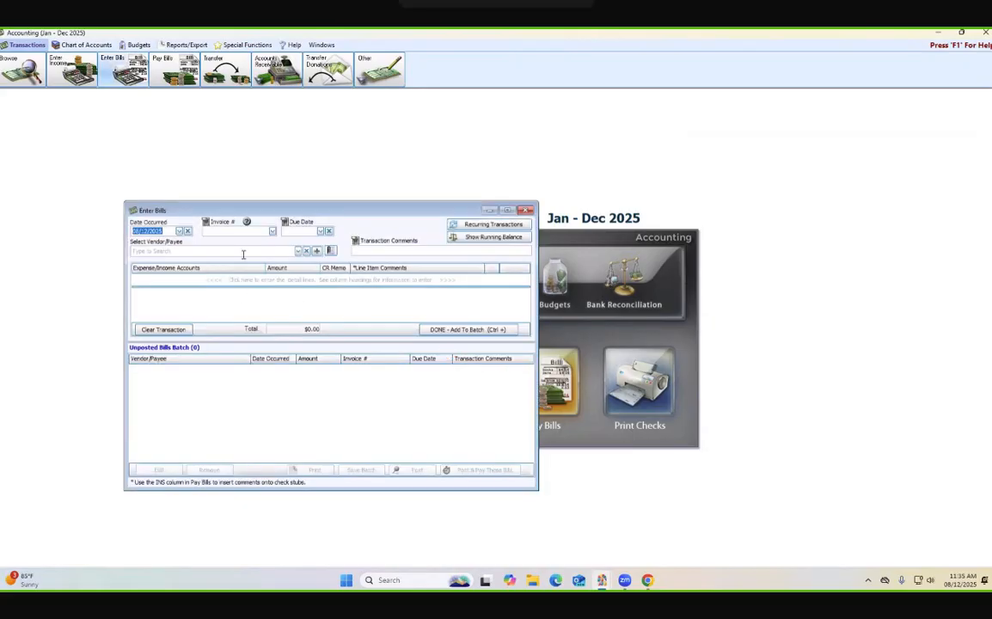
pyautogui.click(247, 254)
pyautogui.write('cons')
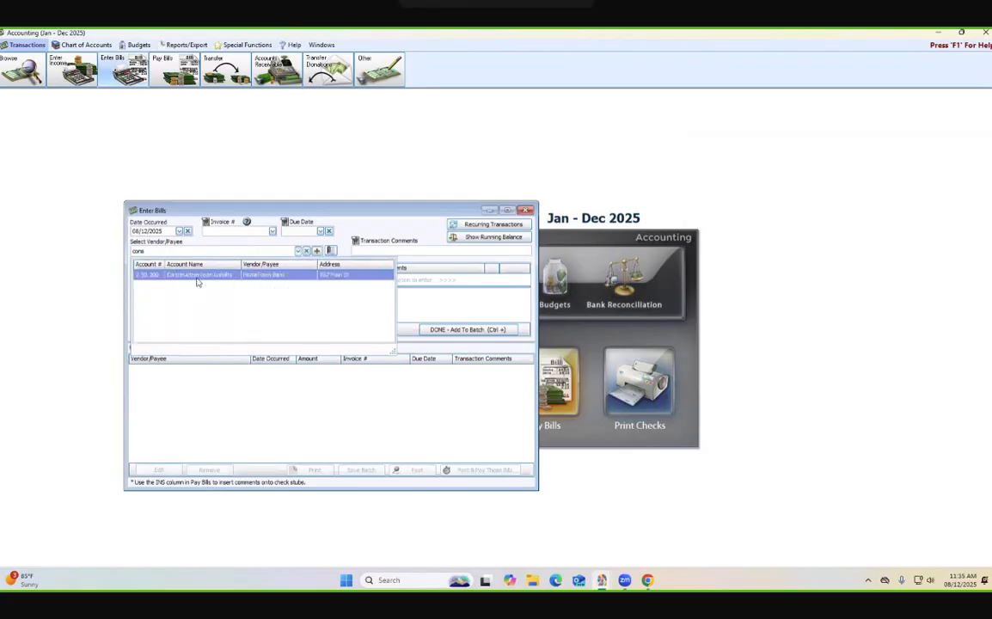
pyautogui.click(211, 280)
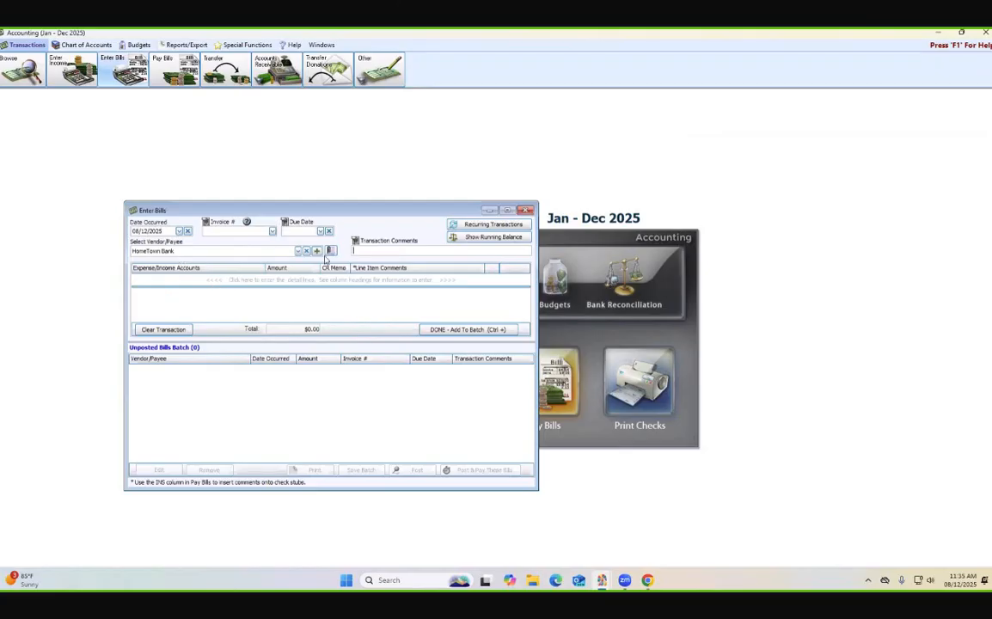
pyautogui.click(369, 254)
# - Add a detail line to the bill for 5.20.200 - Construction Loan Principal Expense with an amount of 1000.00
pyautogui.click(196, 280)
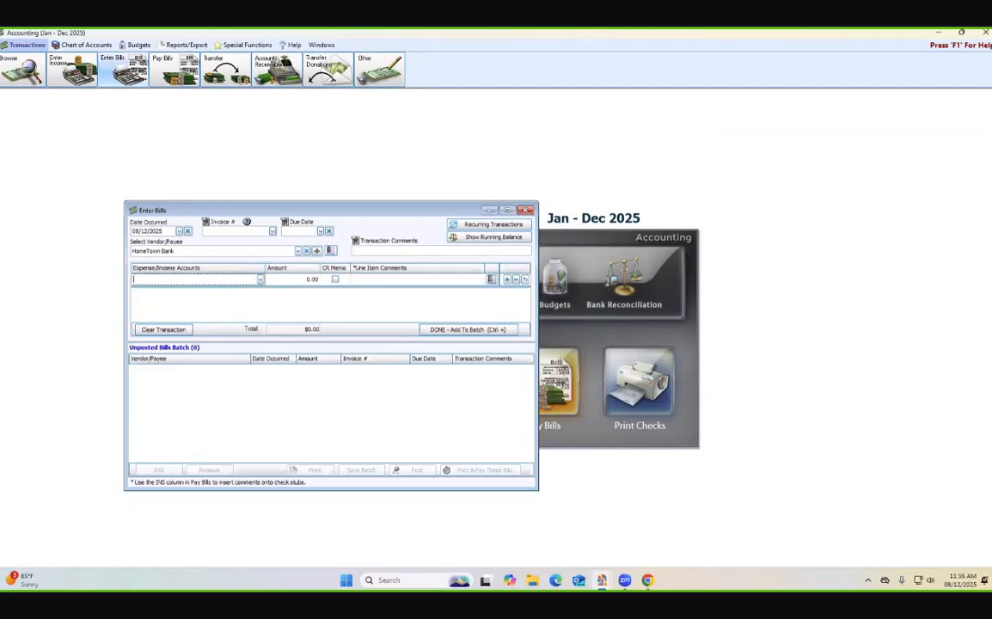
pyautogui.write('loa')
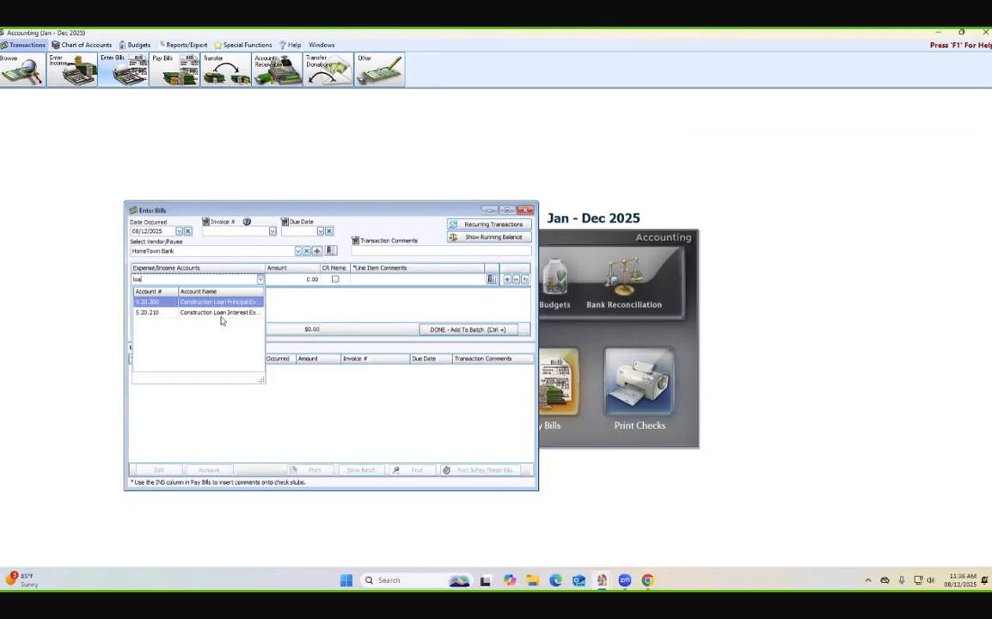
pyautogui.click(259, 279)
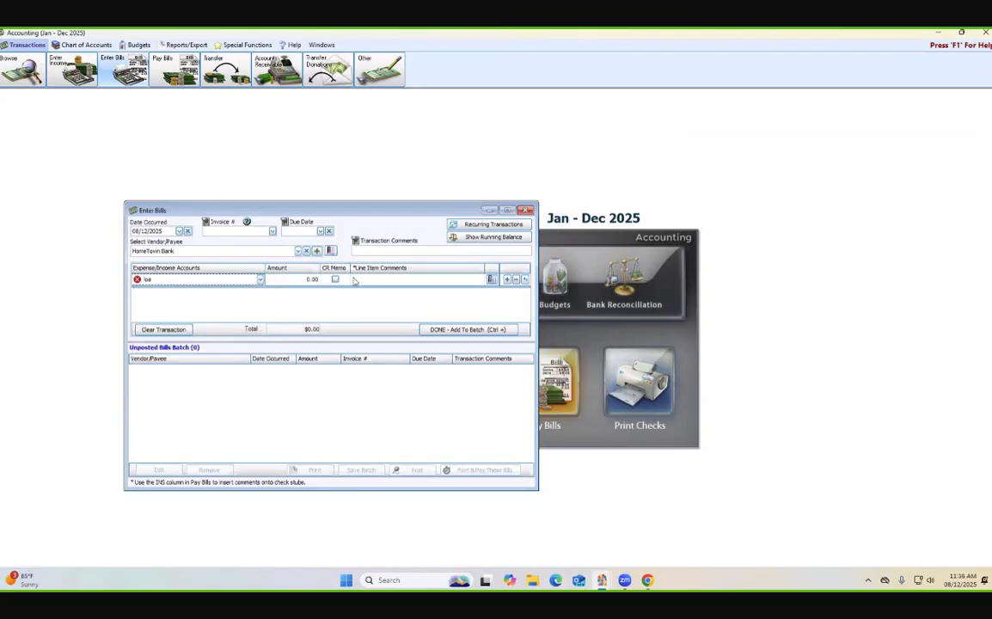
pyautogui.click(236, 283)
pyautogui.click(259, 280)
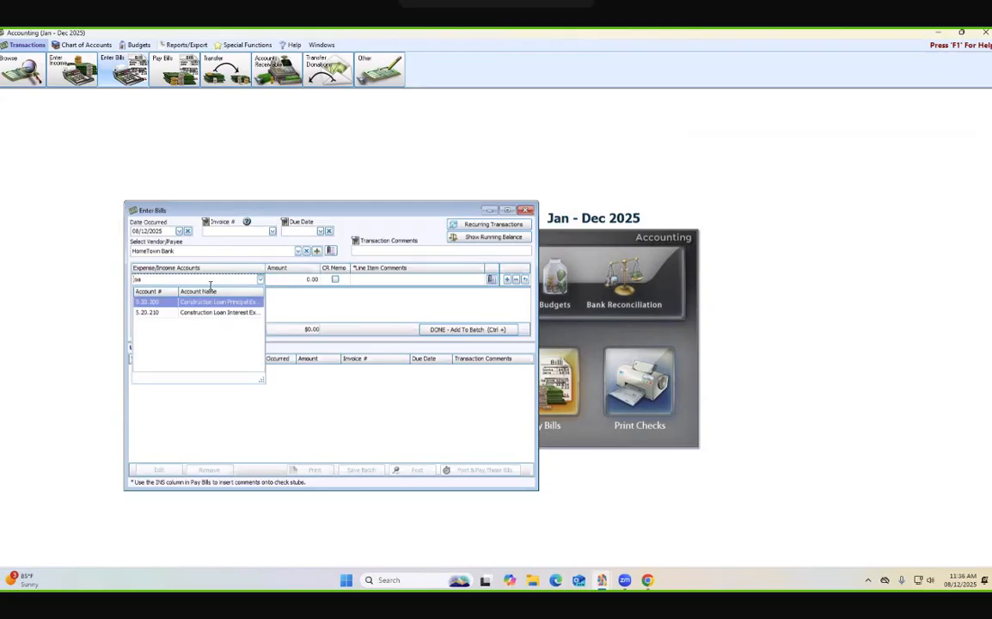
pyautogui.press('Return')
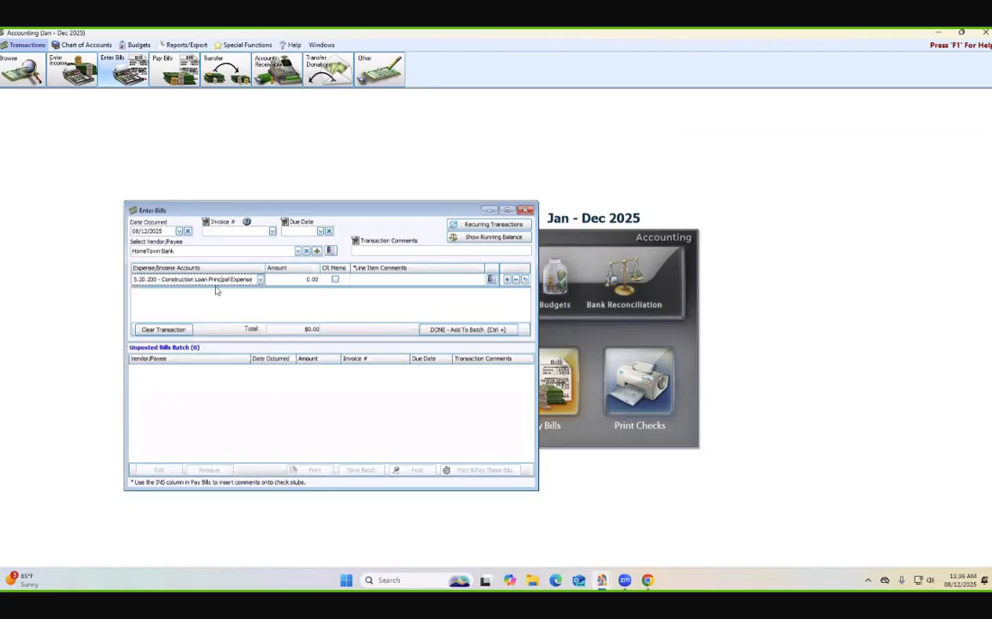
pyautogui.press('Tab')
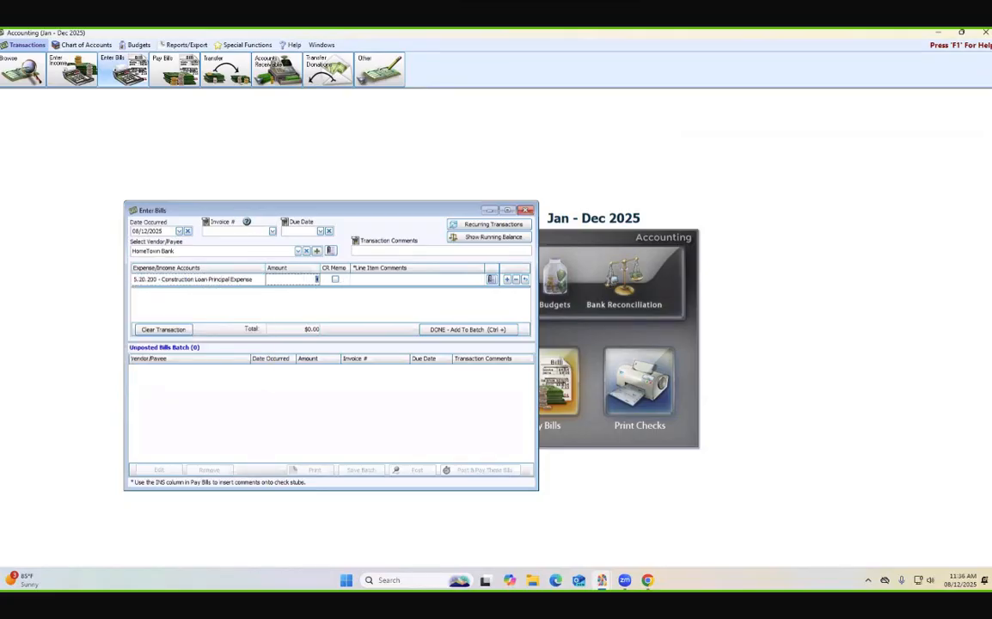
pyautogui.write('1000.00')
# - Change the amount of the Construction Loan Principal Expense line to 790.00 and add a new blank detail line
pyautogui.moveTo(363, 218); pyautogui.dragTo(507, 196)
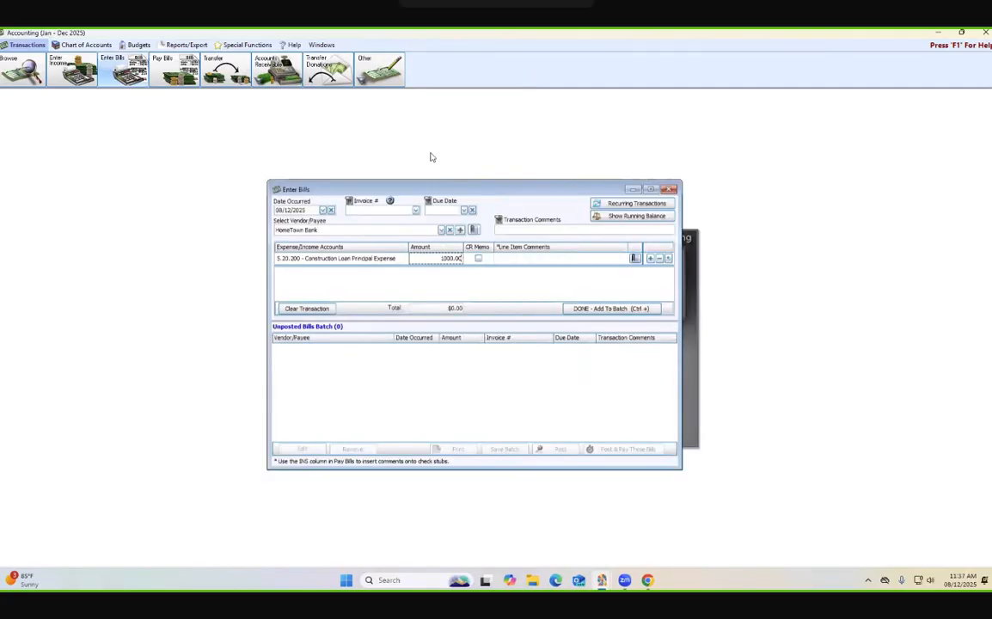
pyautogui.click(381, 259)
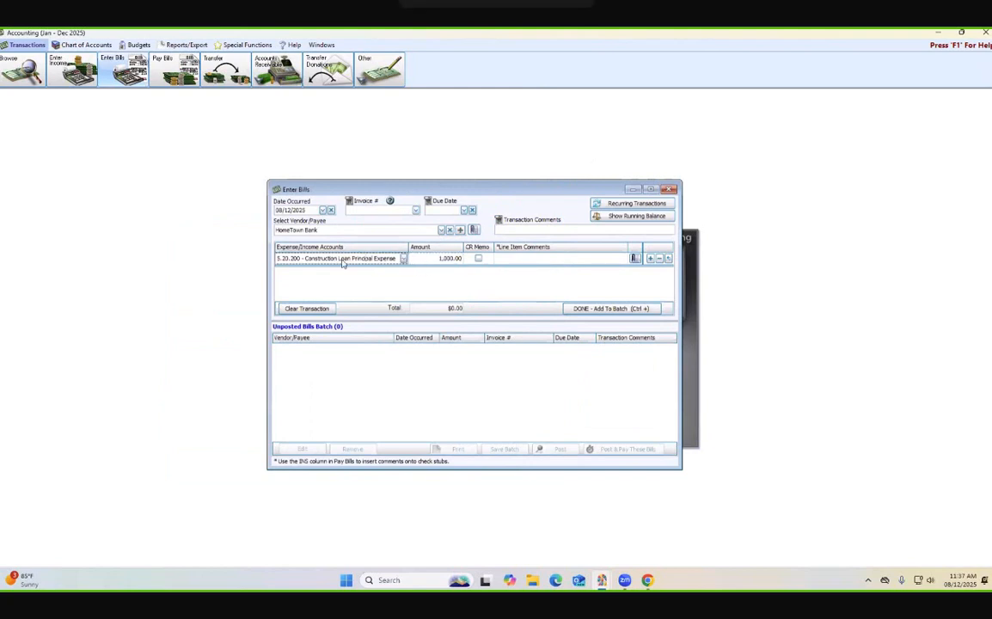
pyautogui.press('Tab')
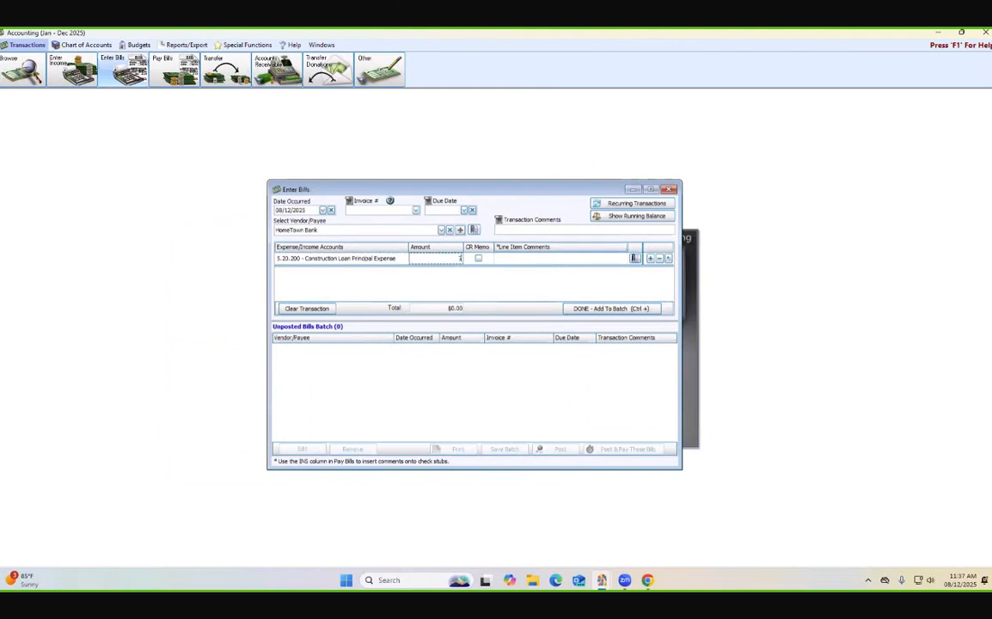
pyautogui.write('790.00')
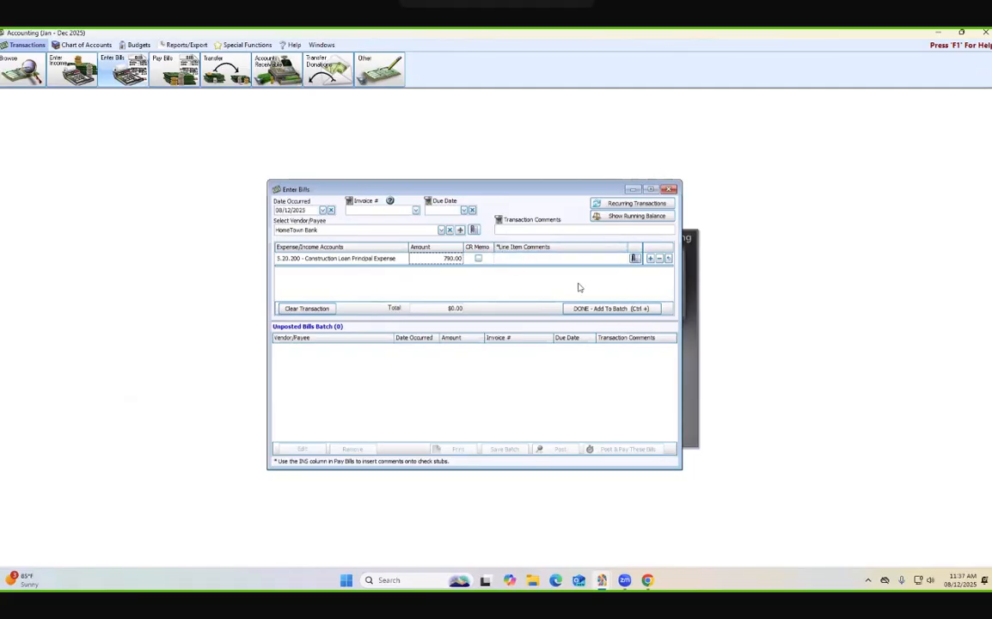
pyautogui.press('Return')
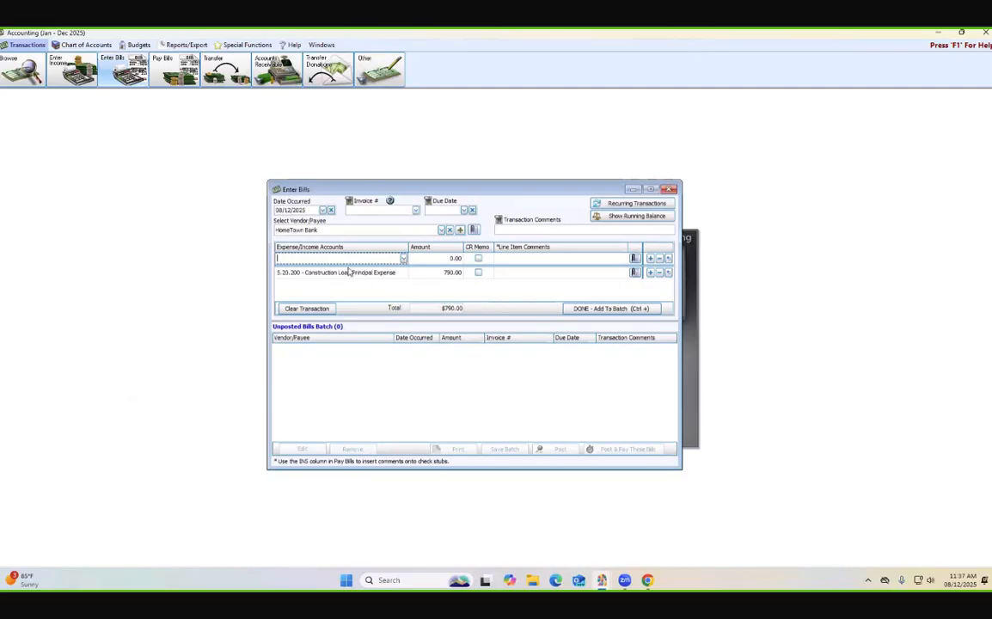
# - Assign the blank line to 5.20.210 - Construction Loan Interest Expense with an amount of 210.00 and add the bill to the batch
pyautogui.write('const')
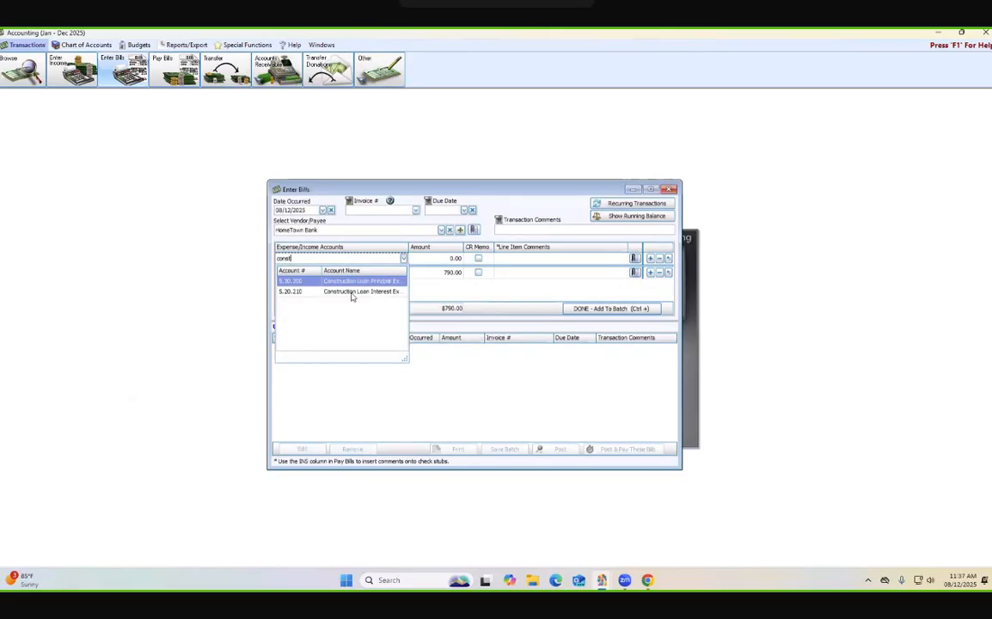
pyautogui.click(352, 291)
pyautogui.click(454, 258)
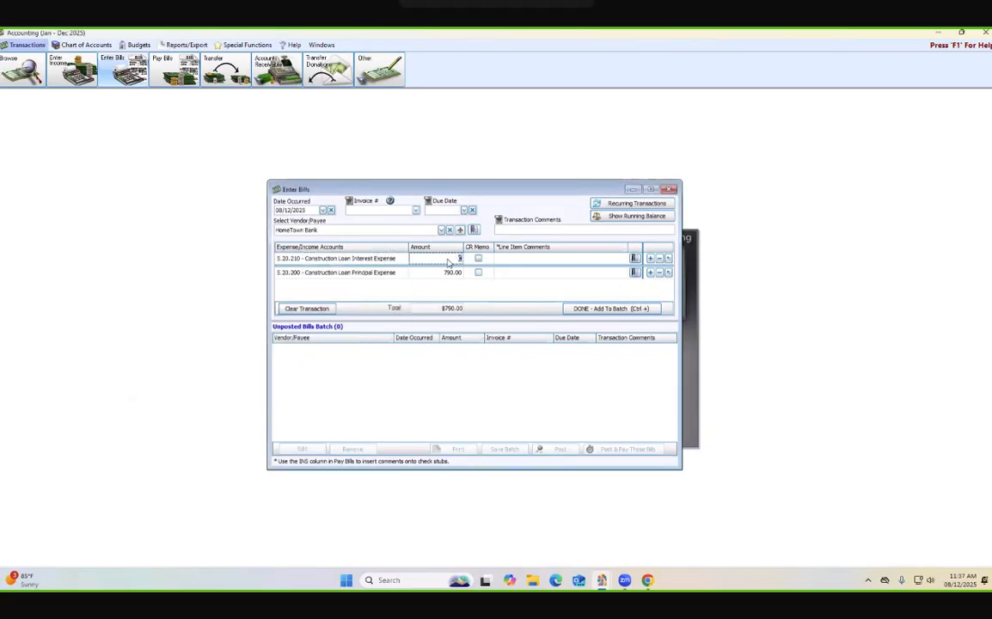
pyautogui.write('5')
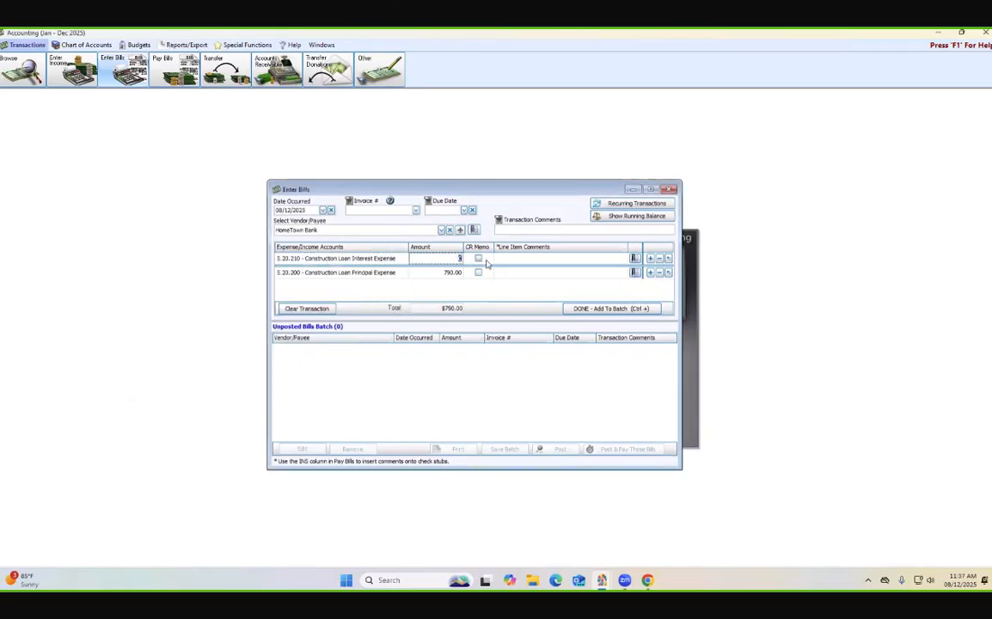
pyautogui.write('10.00')
pyautogui.click(591, 309)
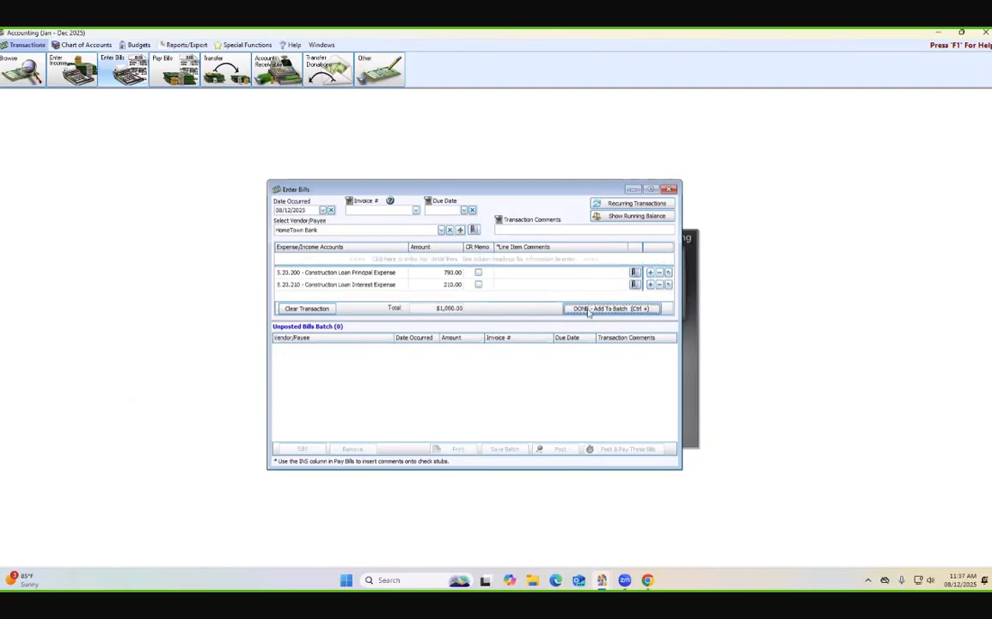
# - Check the running balances of the bill's accounts, and exit Enter Bills with the unposted batch saved
pyautogui.click(628, 217)
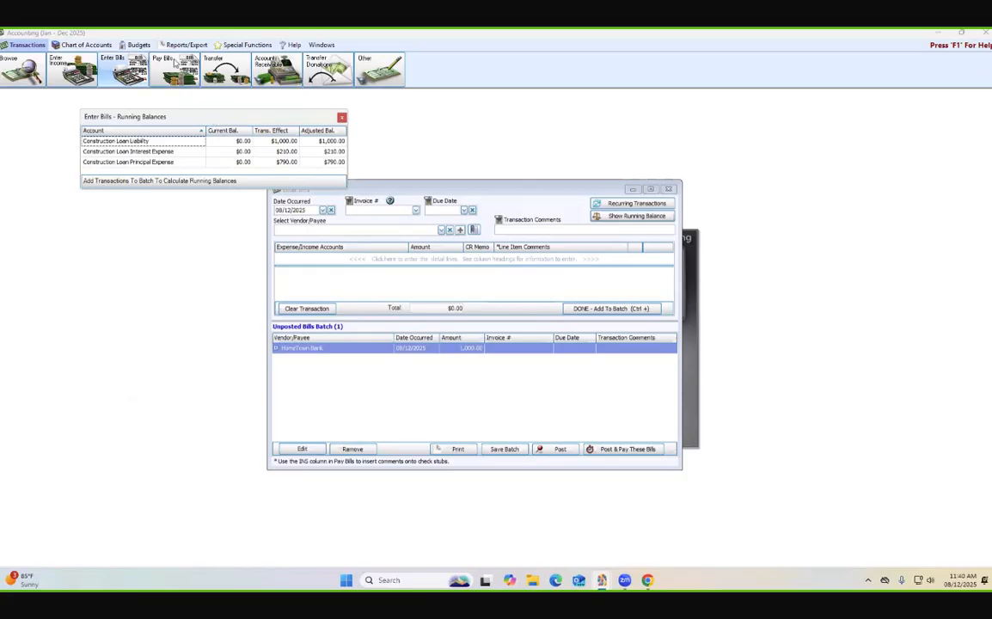
pyautogui.click(342, 116)
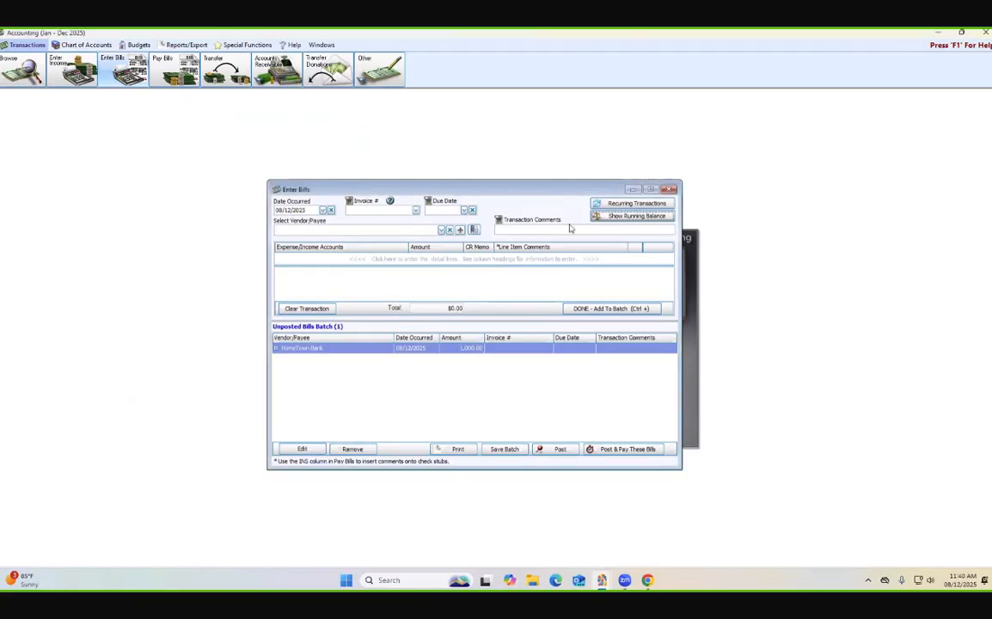
pyautogui.click(668, 189)
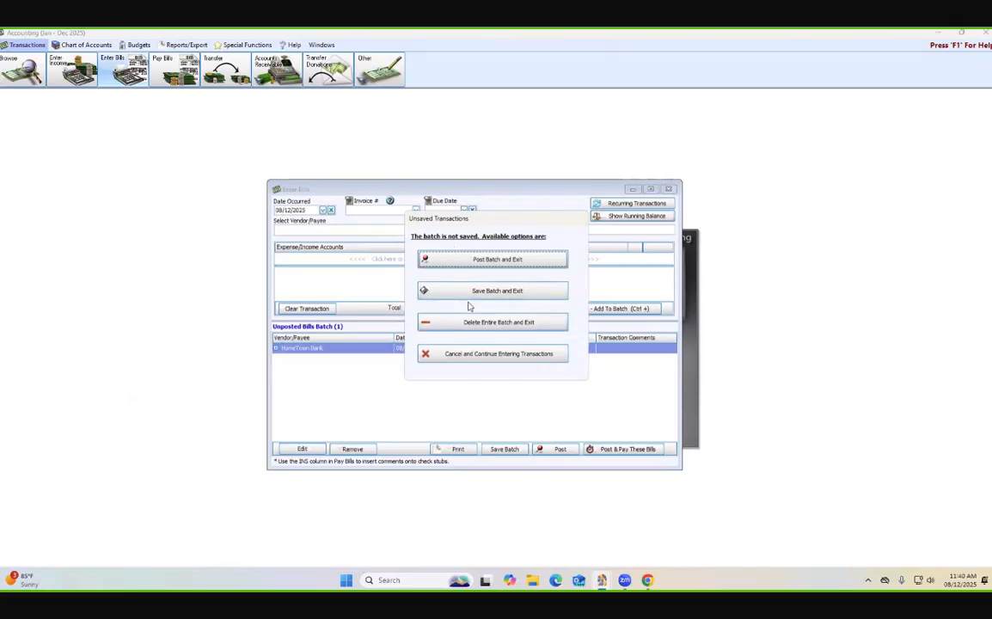
pyautogui.click(428, 295)
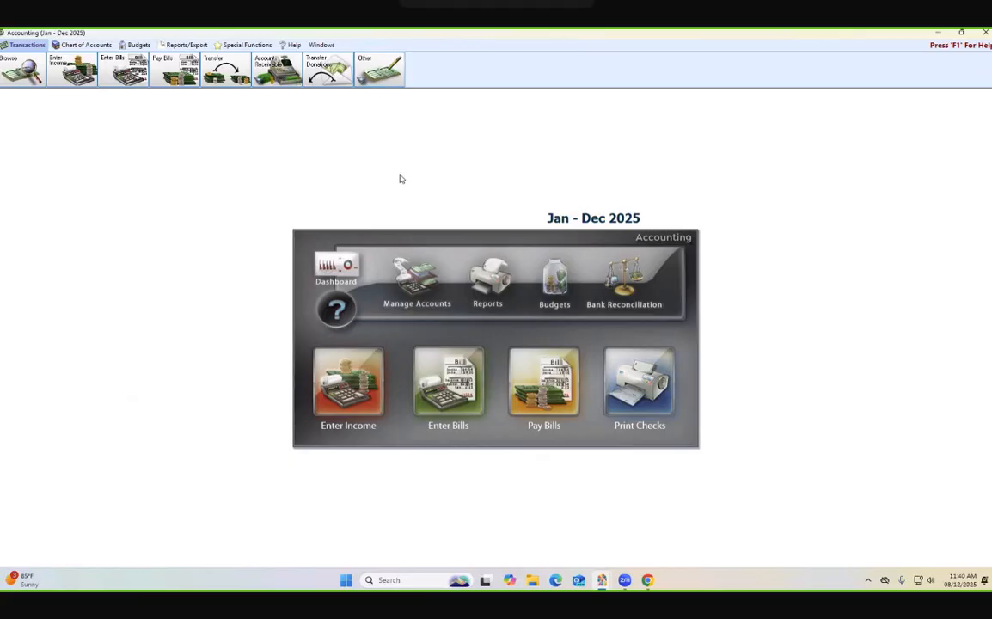
pyautogui.click(346, 365)
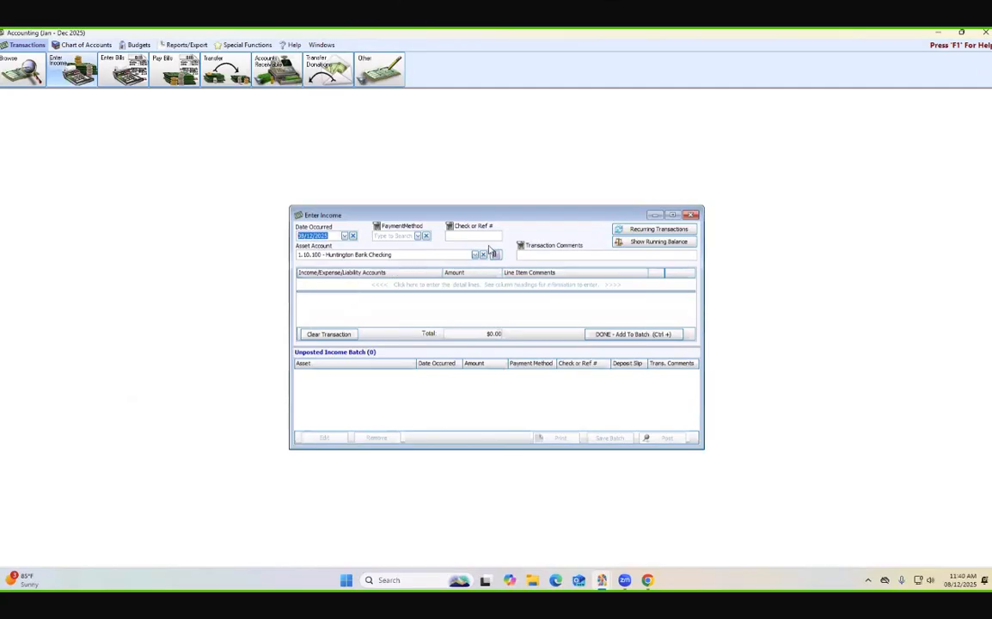
pyautogui.click(421, 285)
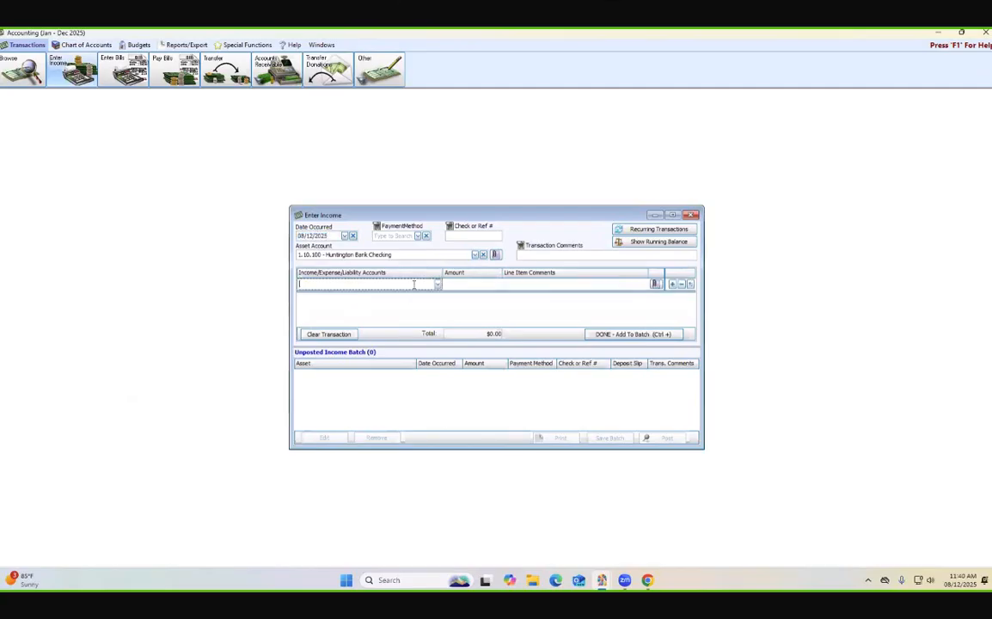
pyautogui.click(692, 215)
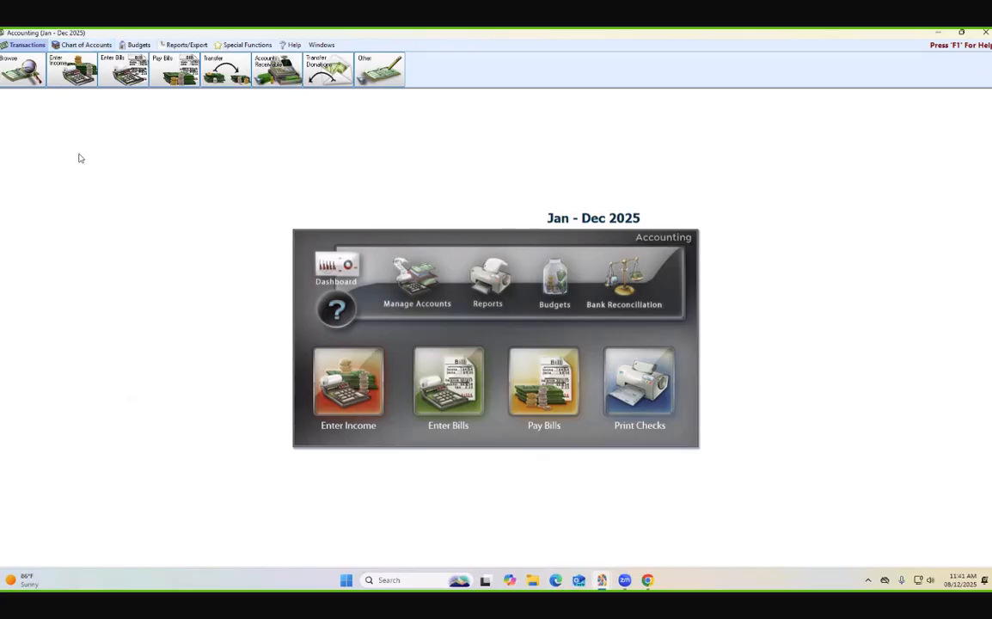
# - Start a new journal entry transaction dated 08/12/2025
pyautogui.click(380, 71)
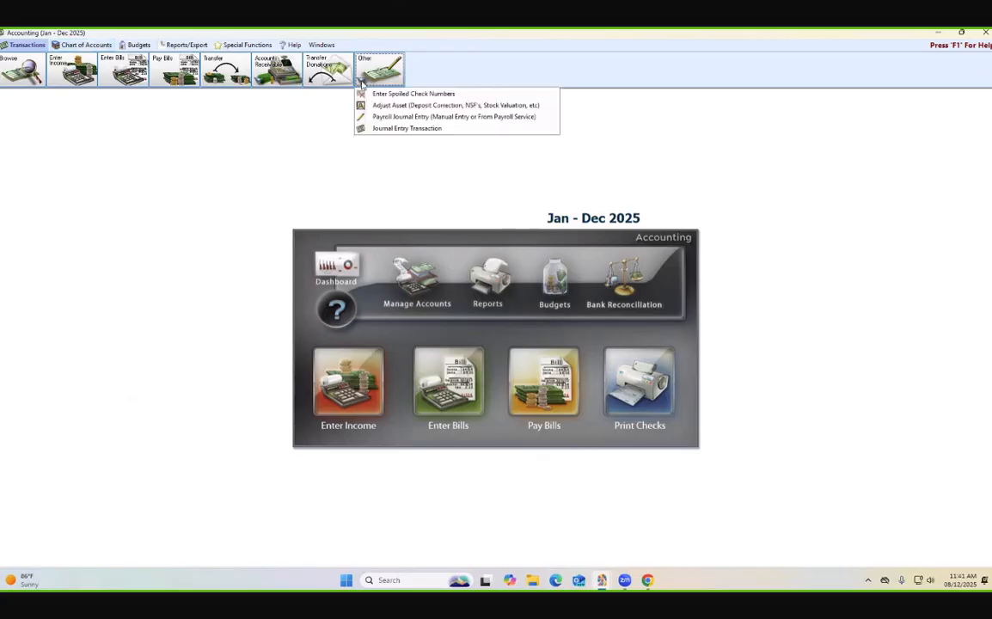
pyautogui.click(389, 129)
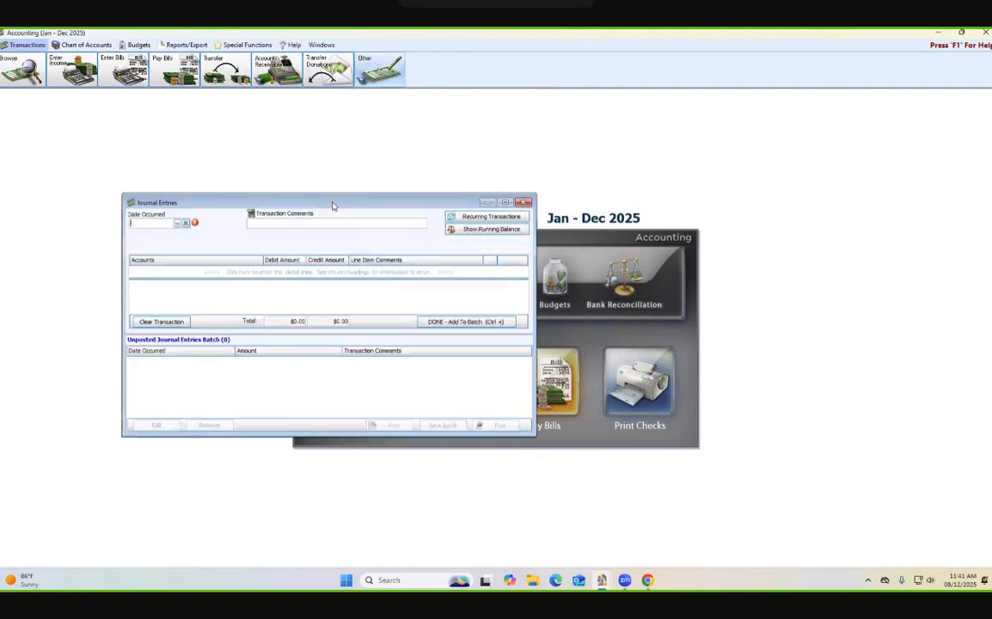
pyautogui.click(177, 223)
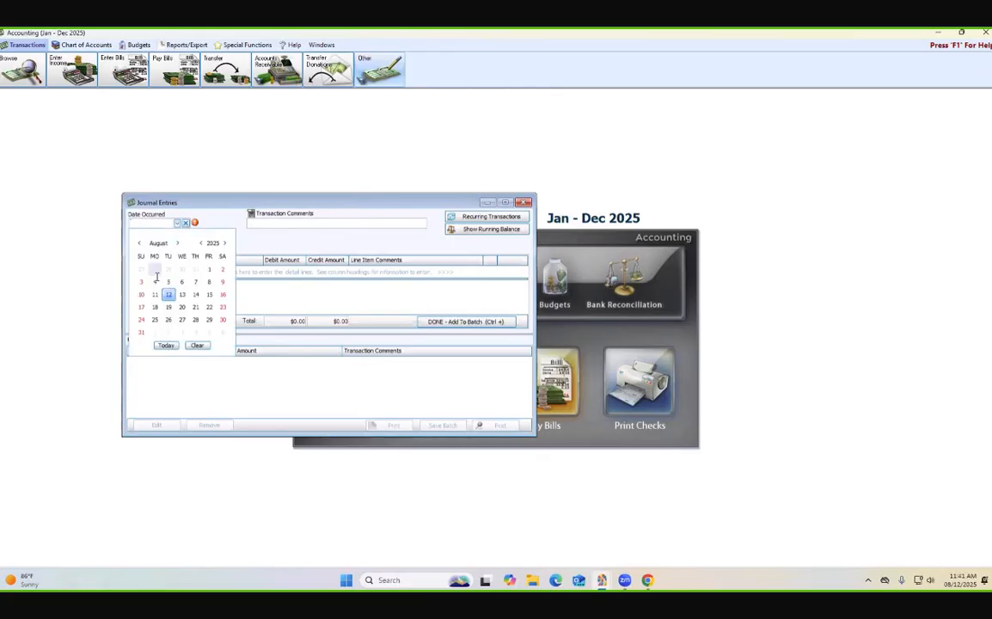
pyautogui.click(168, 294)
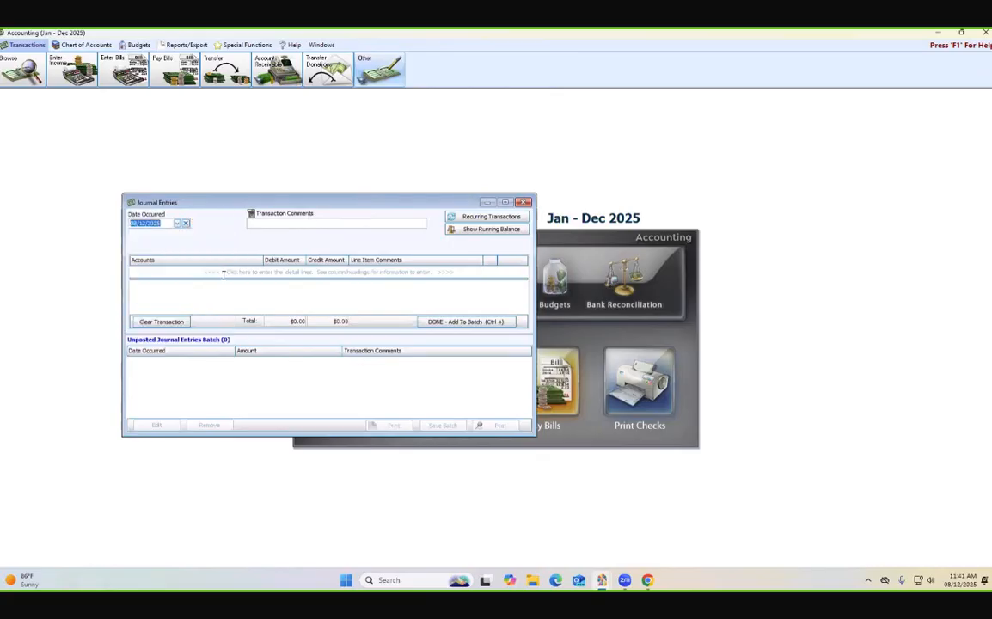
# - Debit 1.10.100 - Huntington Bank Checking for 10,000.00 in the journal entry, and add a new blank detail line
pyautogui.write('hunt')
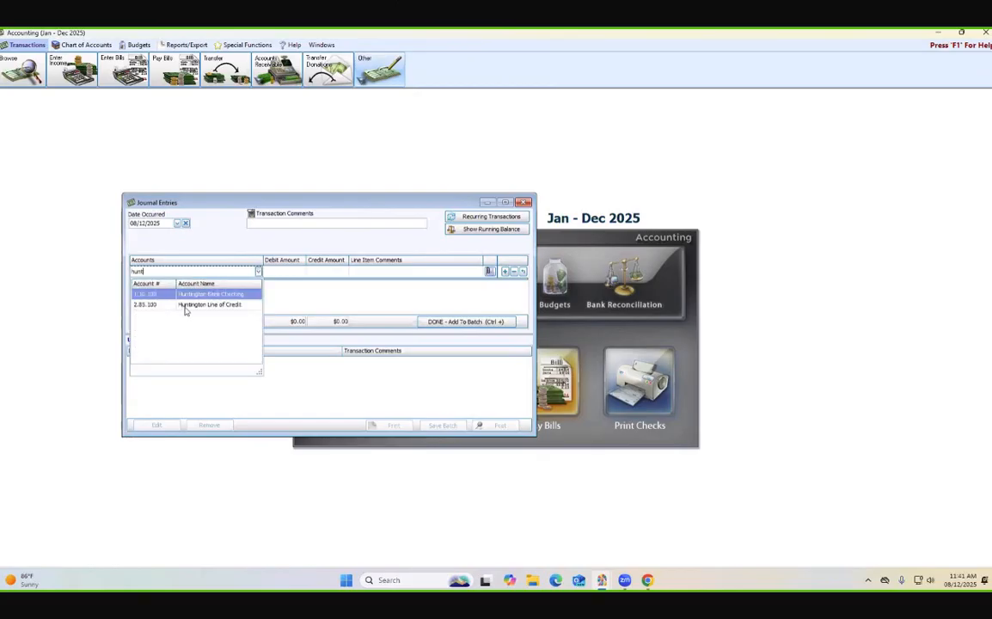
pyautogui.click(211, 298)
pyautogui.click(273, 275)
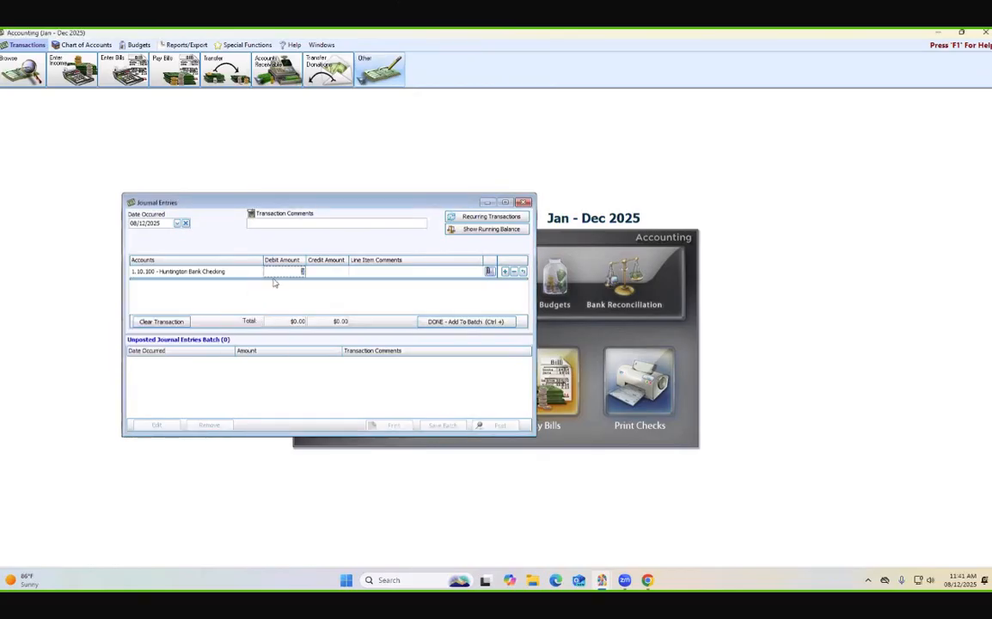
pyautogui.write('1000')
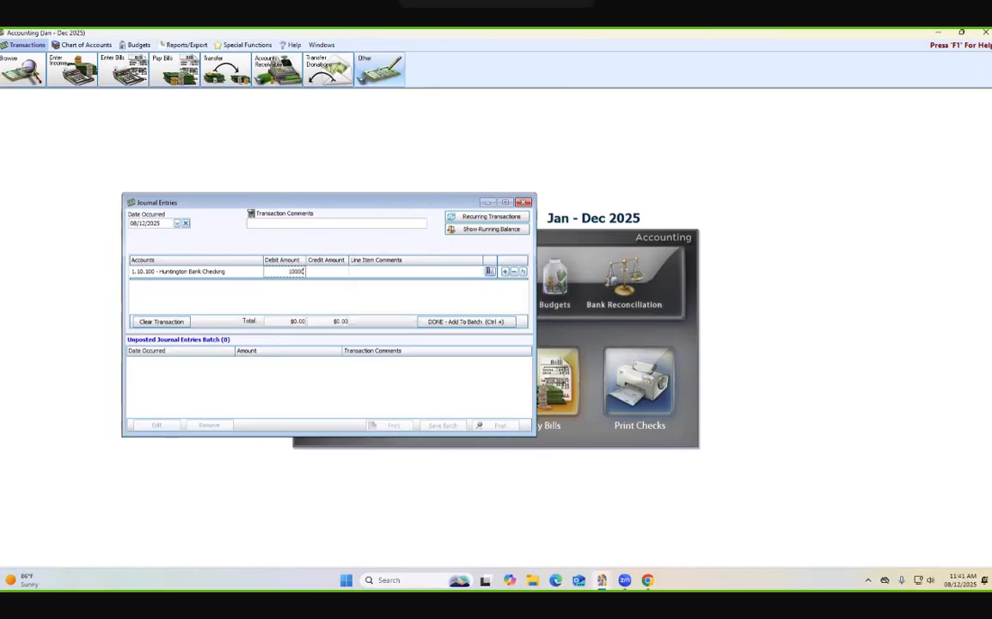
pyautogui.write('0.00')
pyautogui.click(505, 272)
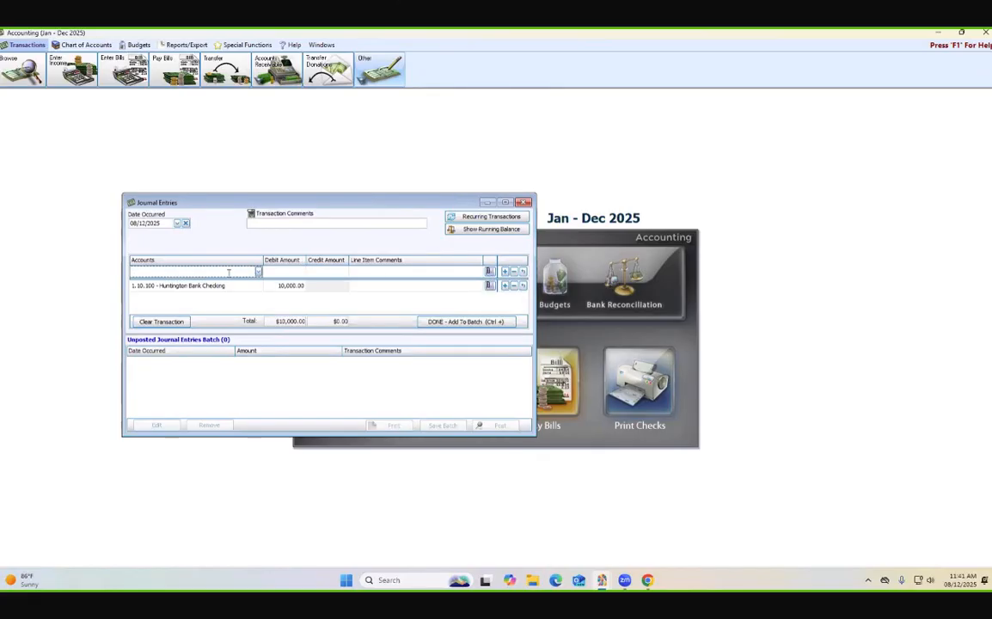
# - Credit 3.10.100 - General Operating Fund Balance for 10000.00 on the blank line, and add the journal entry to the batch
pyautogui.write('general')
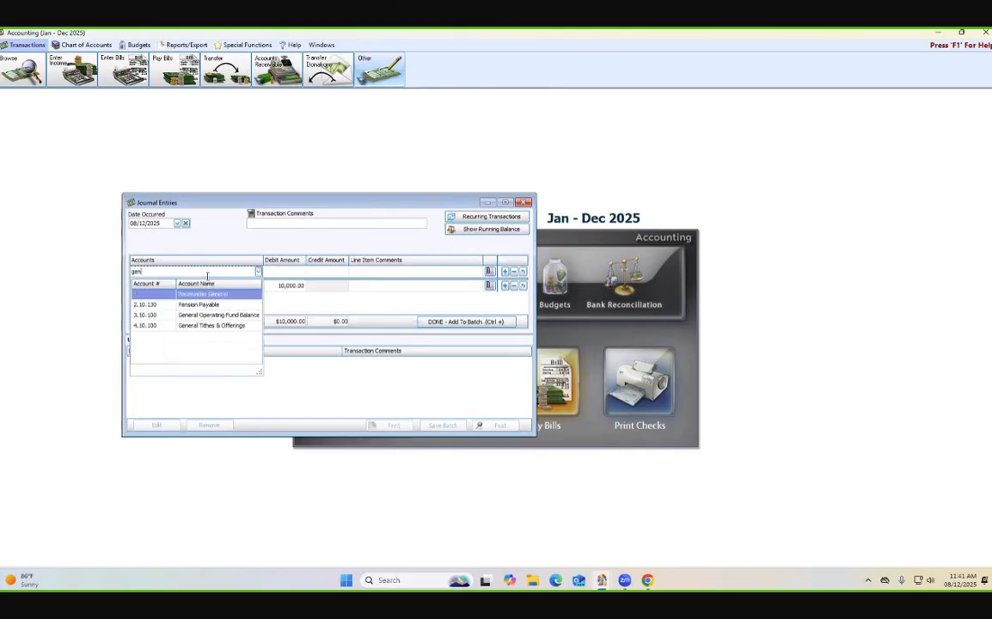
pyautogui.click(183, 316)
pyautogui.press('Tab')
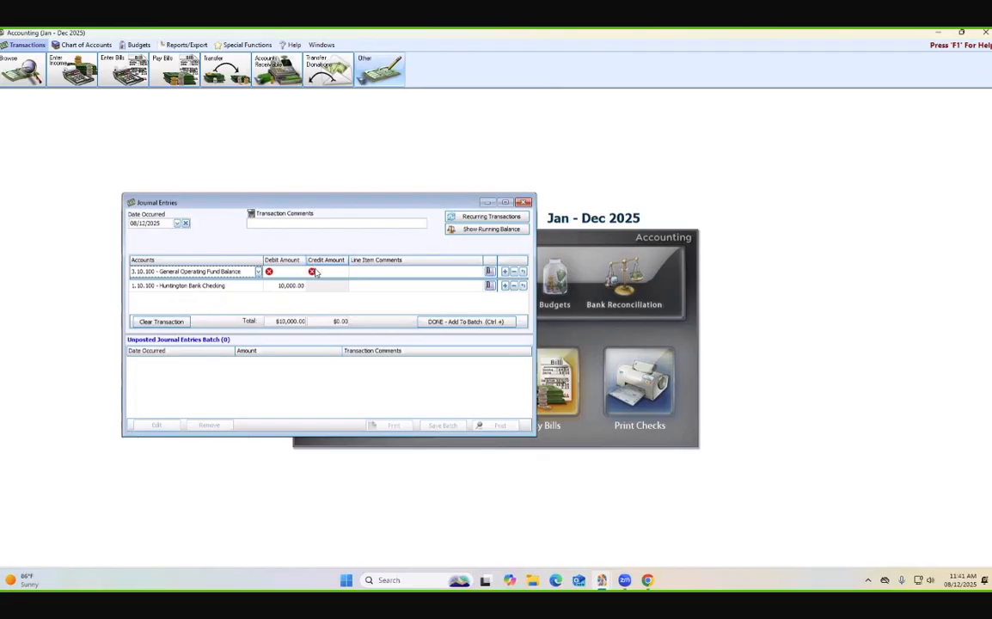
pyautogui.press('Tab')
pyautogui.write('1000')
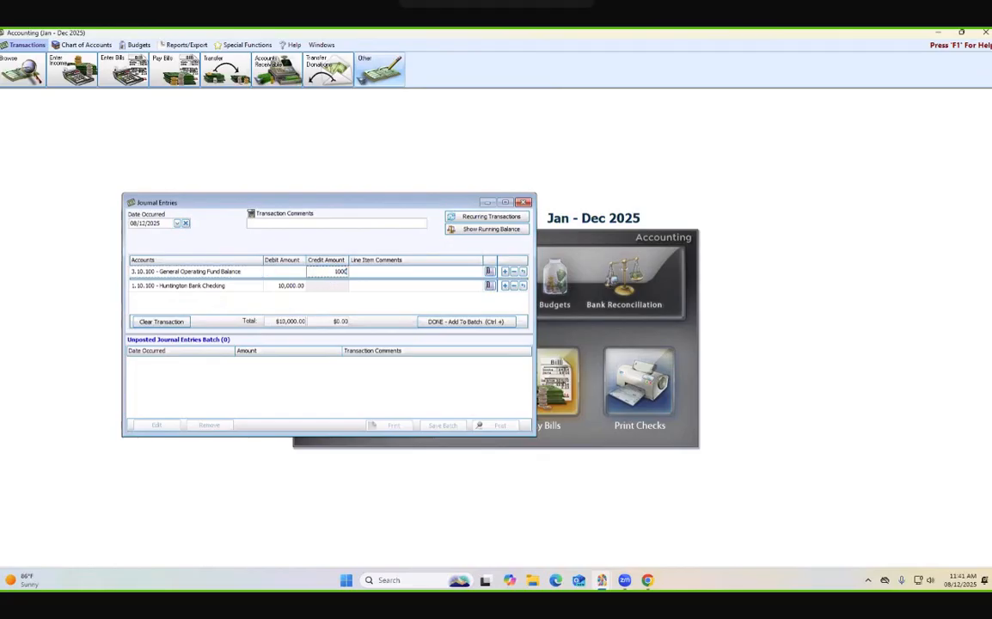
pyautogui.write('0.00')
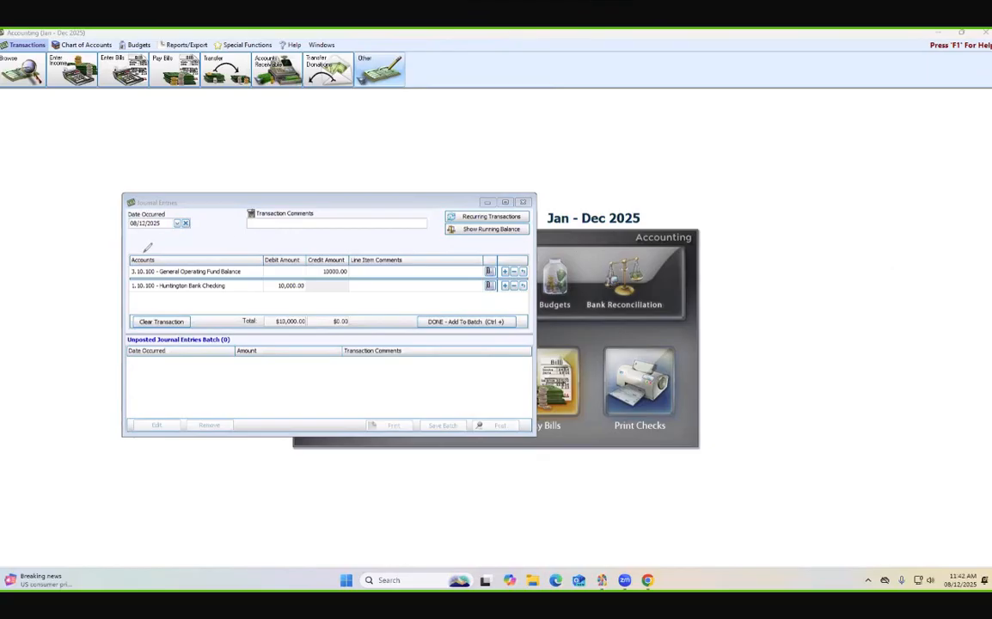
pyautogui.moveTo(126, 260)
pyautogui.mouseDown()
pyautogui.moveTo(185, 276)
pyautogui.moveTo(127, 257)
pyautogui.mouseUp()
pyautogui.click(978, 355)
pyautogui.hotkey('ctrl', '+')
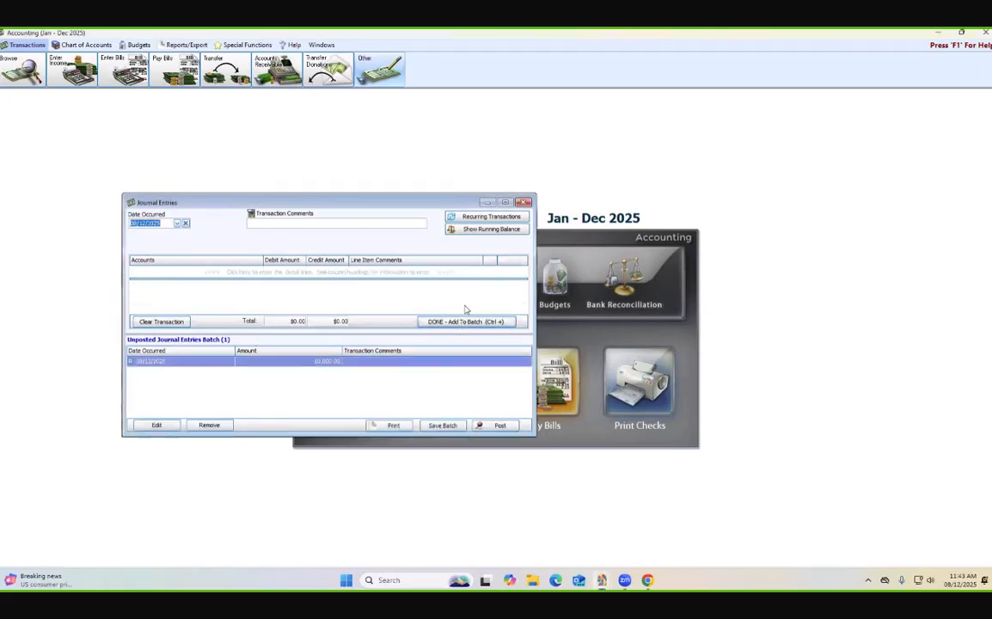
# - Check the running balances of the journal entry's accounts, and exit Journal Entries
pyautogui.click(482, 229)
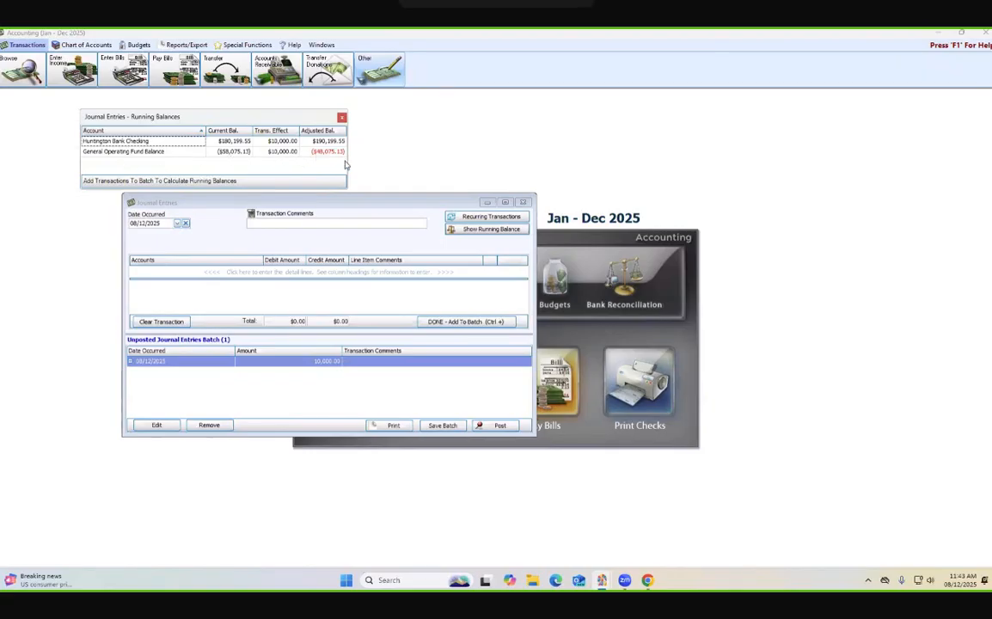
pyautogui.click(342, 117)
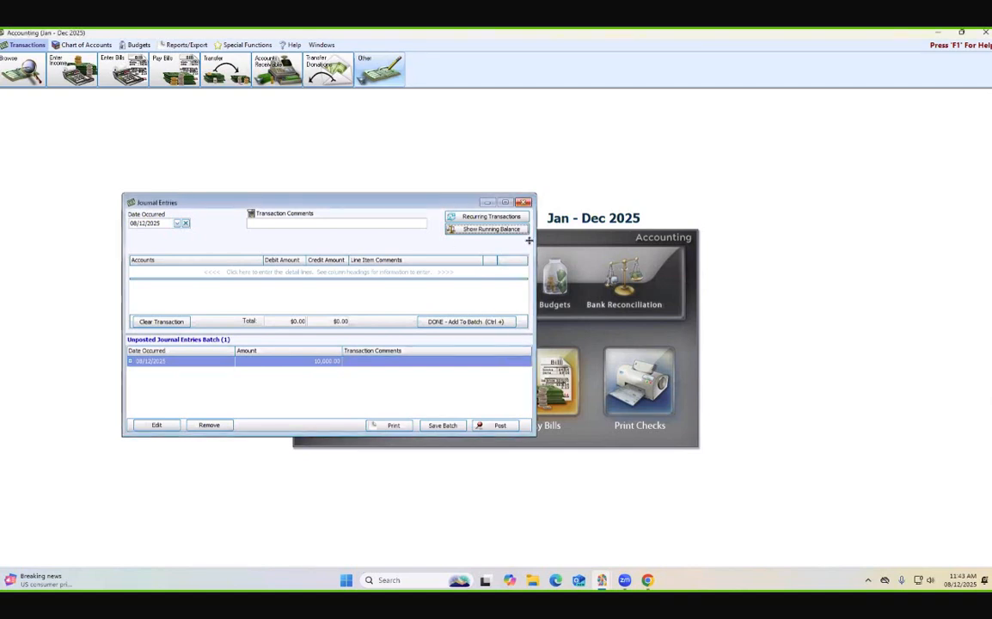
pyautogui.click(523, 202)
pyautogui.click(503, 295)
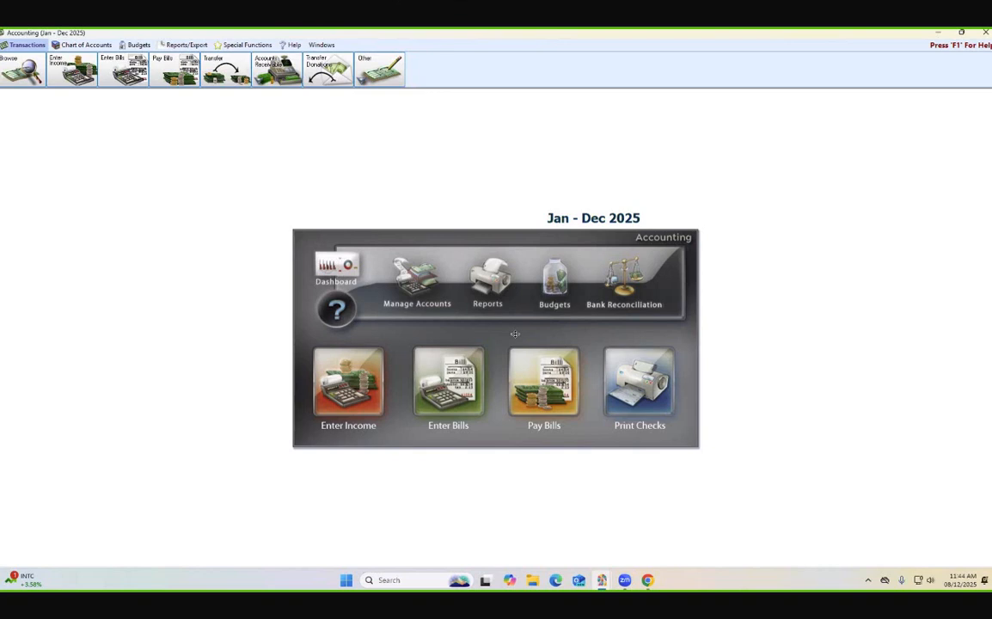
# - Open the chart of accounts and try to filter the accounts by 2022 Budget
pyautogui.click(407, 292)
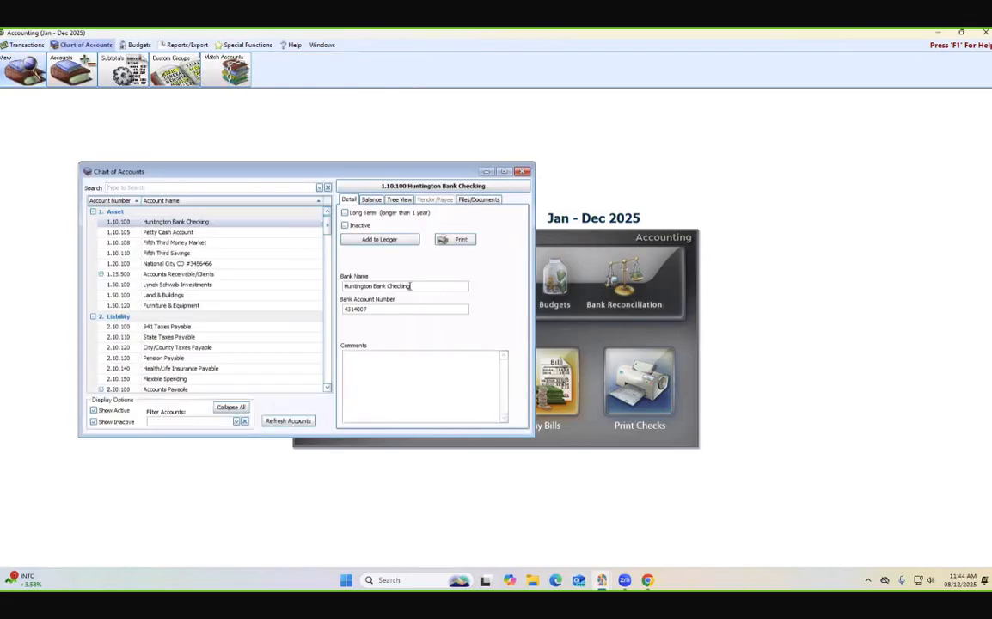
pyautogui.click(236, 422)
pyautogui.click(231, 443)
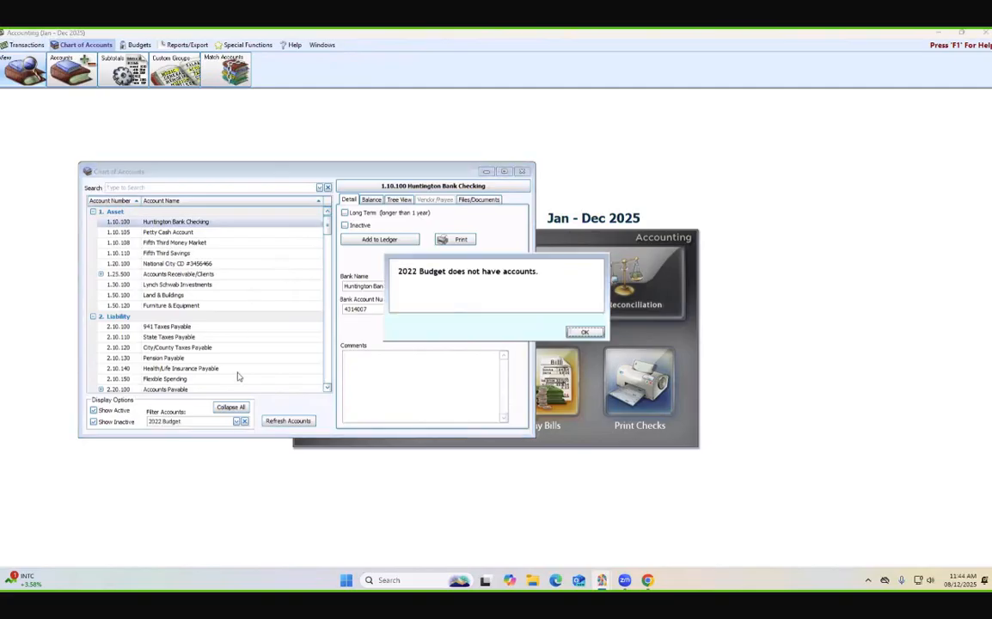
pyautogui.click(578, 333)
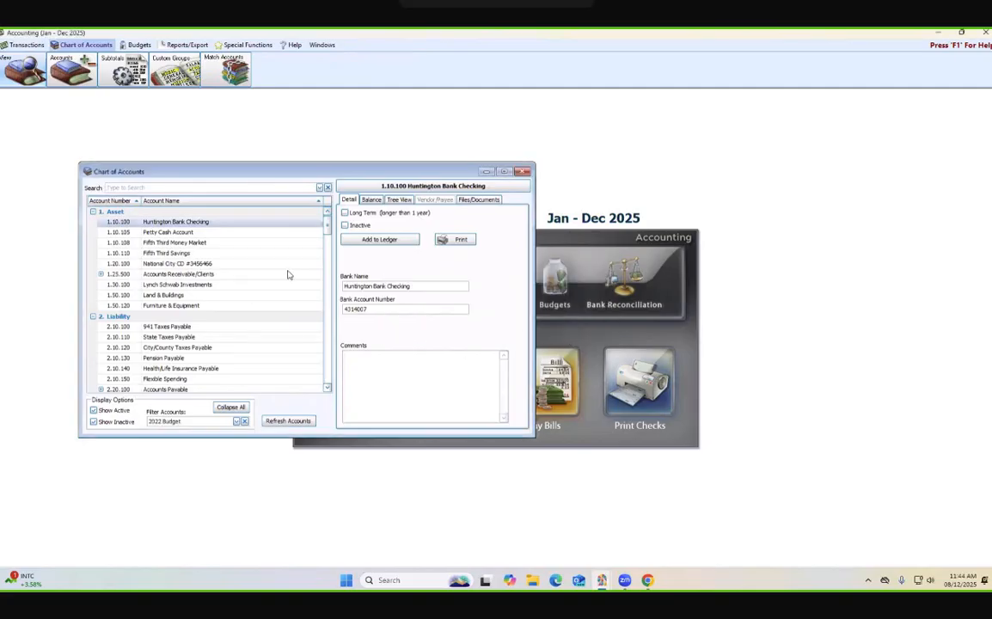
# - Examine the monthly balances of the 2.90.200 Construction Loan Liability account, and close the chart of accounts
pyautogui.scroll(-1, 206, 275)
pyautogui.scroll(1, 203, 277)
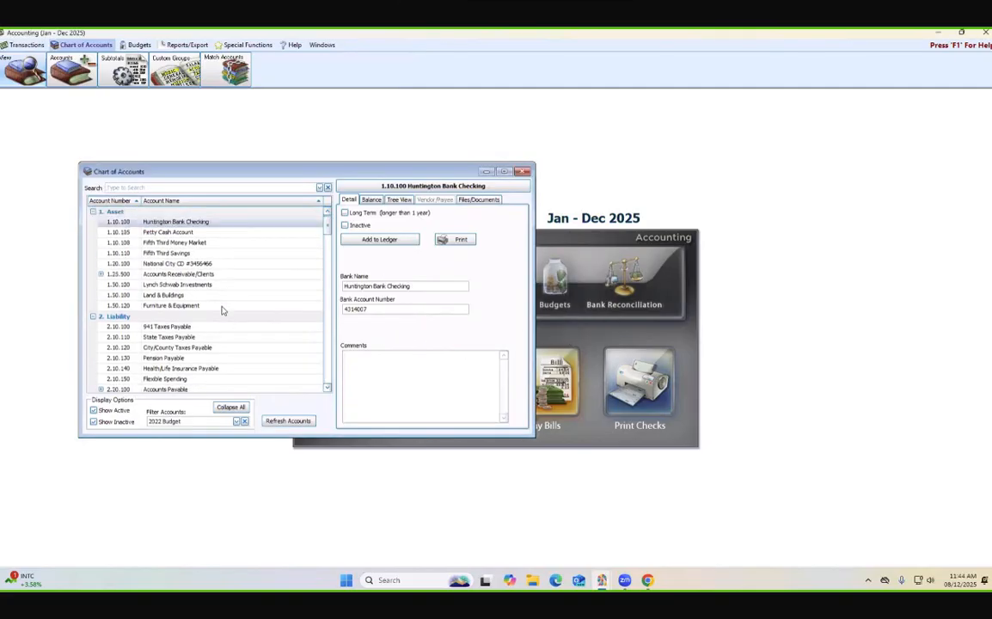
pyautogui.scroll(-4, 218, 319)
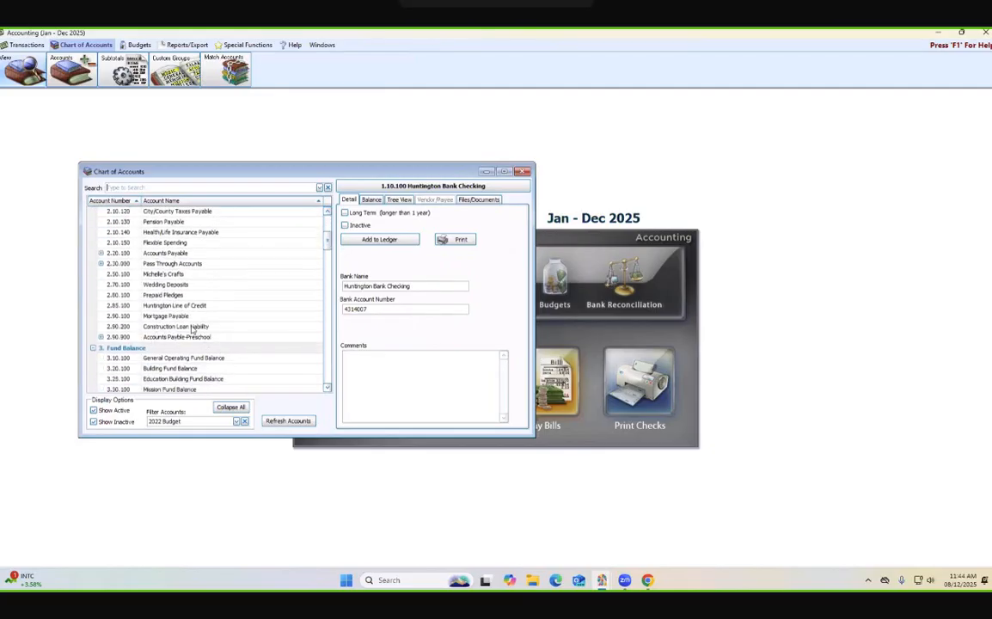
pyautogui.click(968, 261)
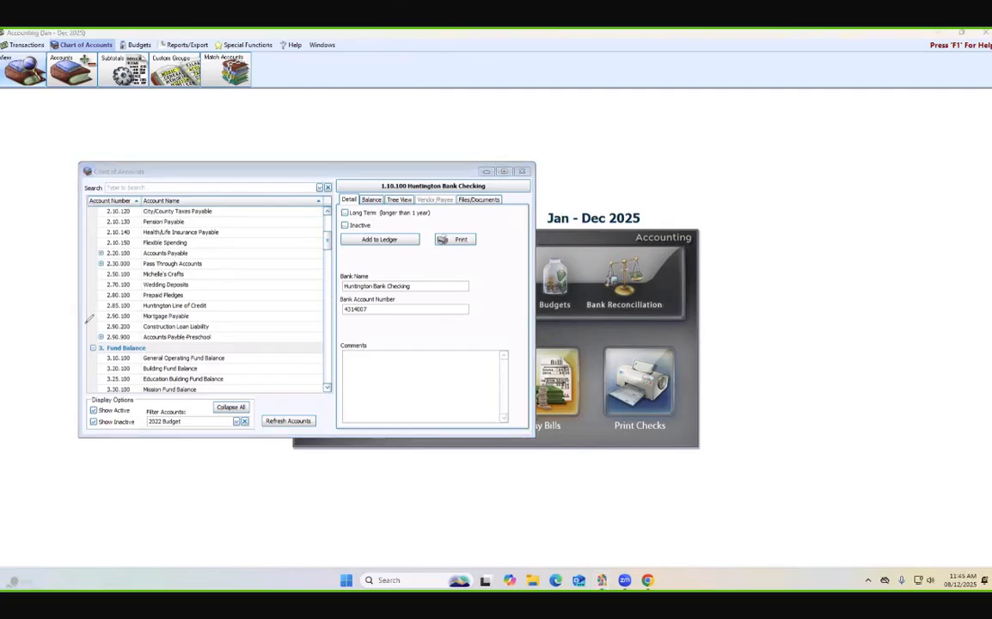
pyautogui.moveTo(87, 321)
pyautogui.mouseDown()
pyautogui.moveTo(249, 318)
pyautogui.moveTo(258, 332)
pyautogui.moveTo(150, 338)
pyautogui.moveTo(89, 324)
pyautogui.mouseUp()
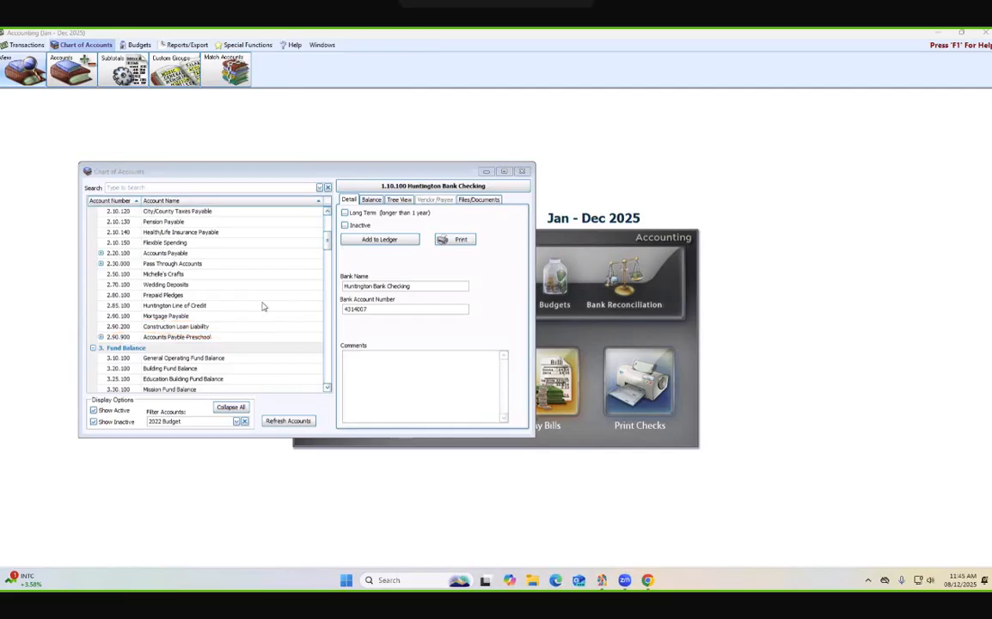
pyautogui.click(163, 326)
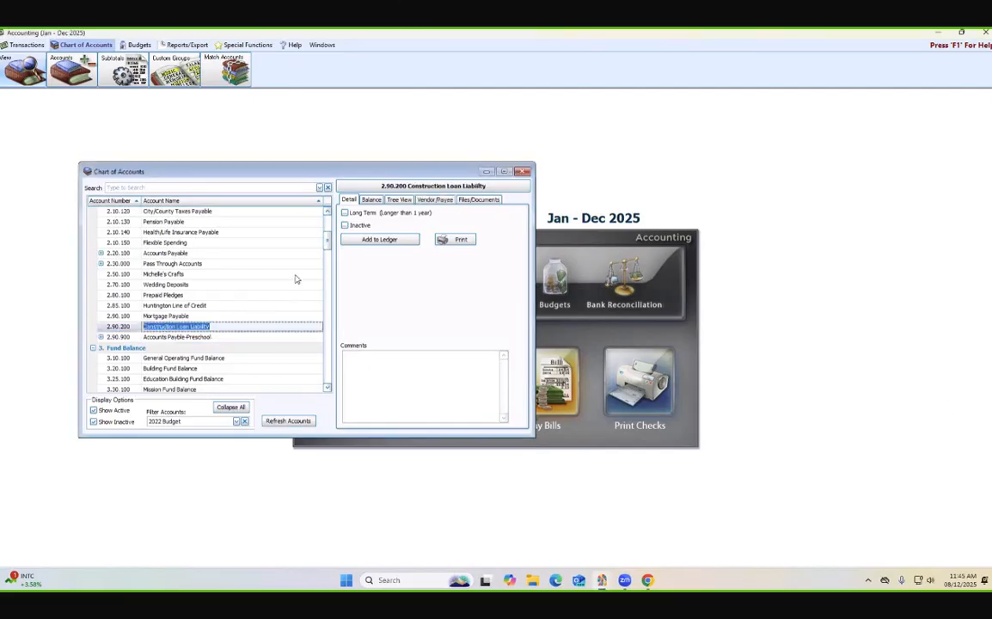
pyautogui.click(382, 201)
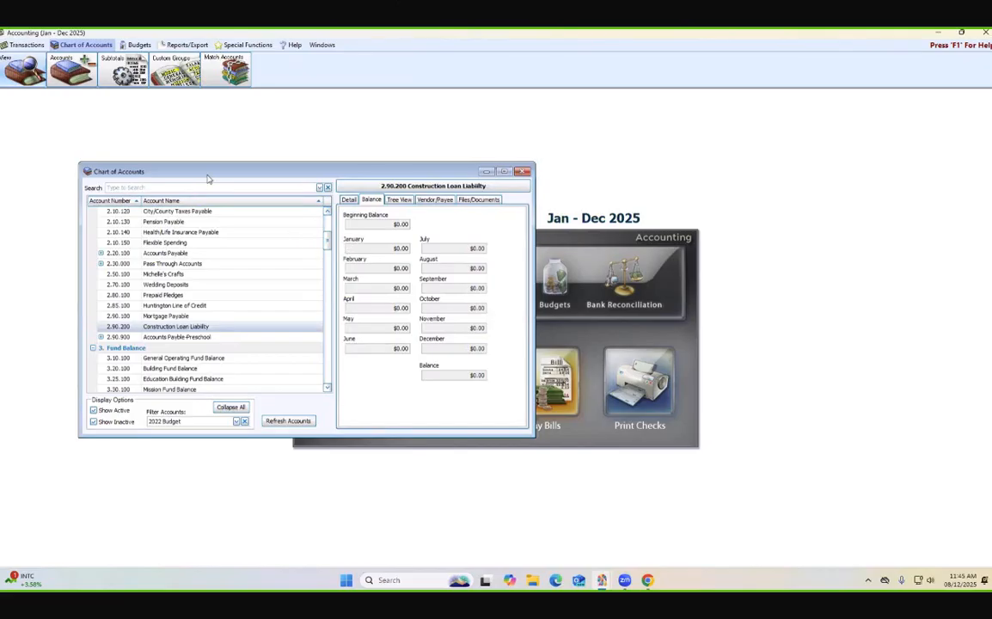
pyautogui.click(522, 171)
pyautogui.click(23, 45)
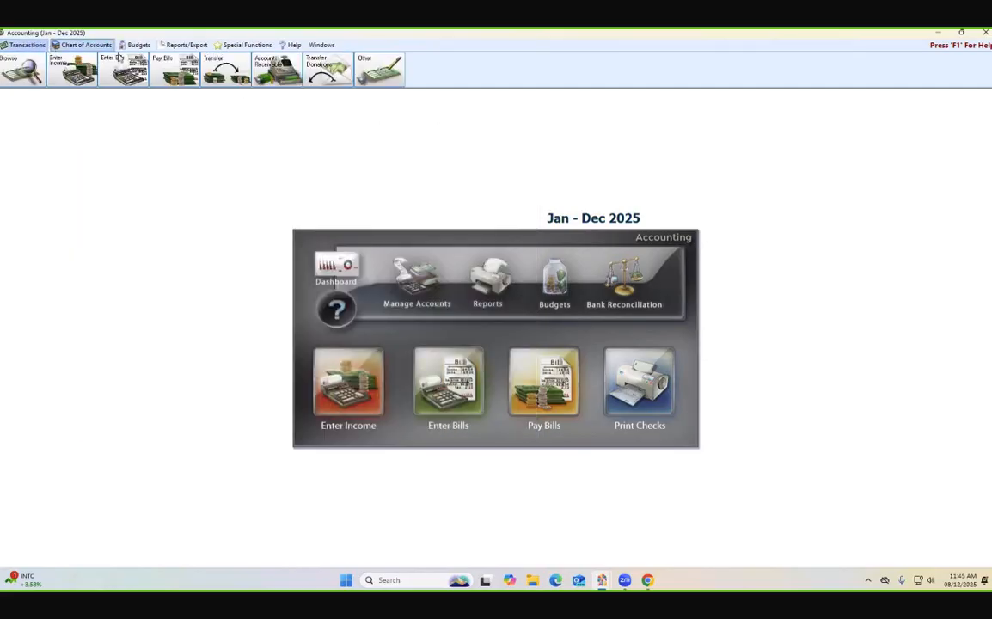
pyautogui.click(379, 79)
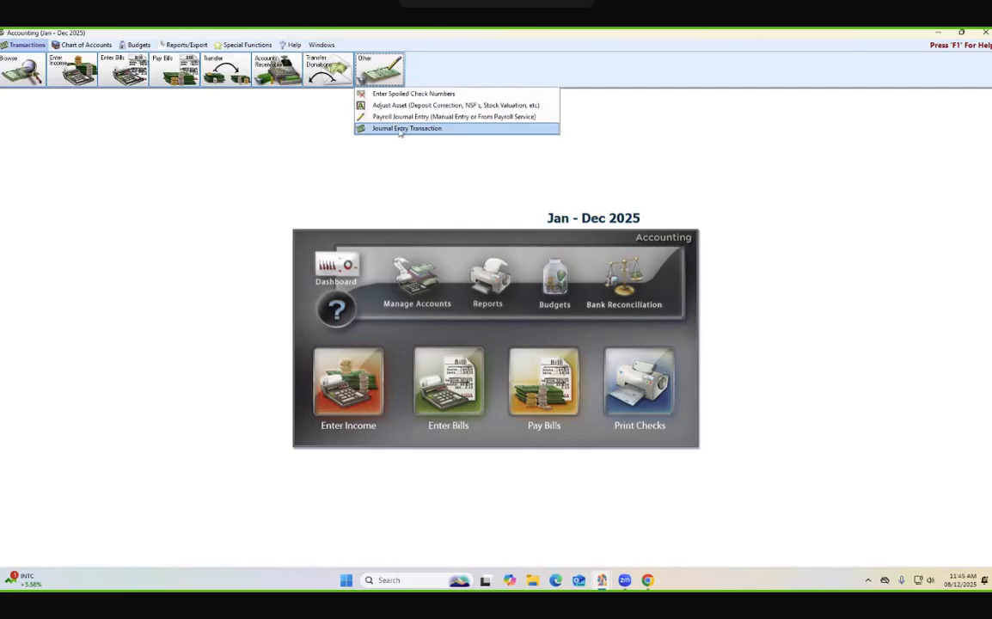
pyautogui.click(287, 203)
# - Start a new income entry with the transaction comment "constr loan deposit."
pyautogui.click(345, 377)
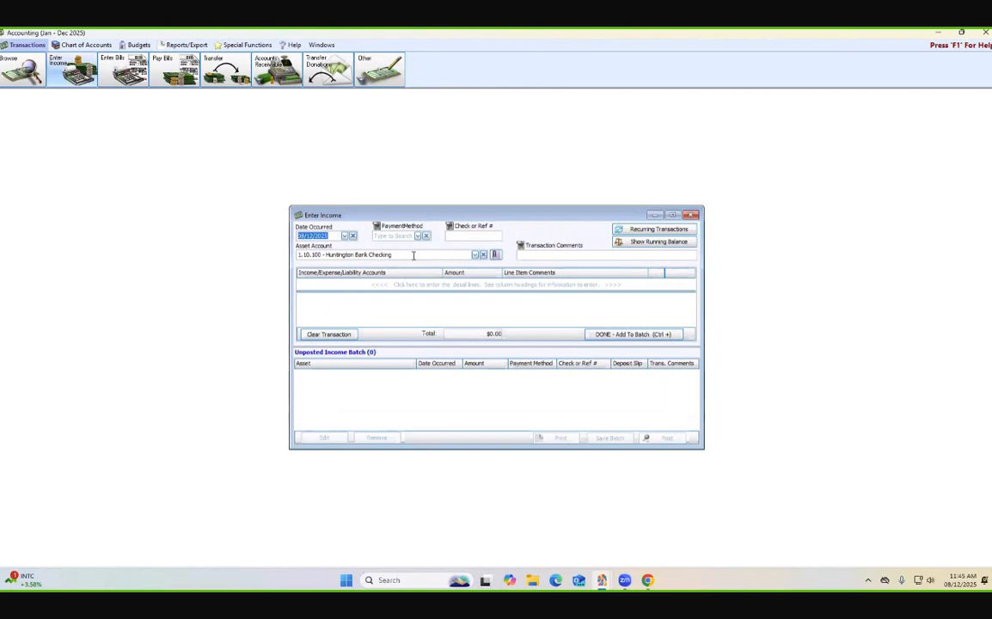
pyautogui.click(551, 255)
pyautogui.write('constr')
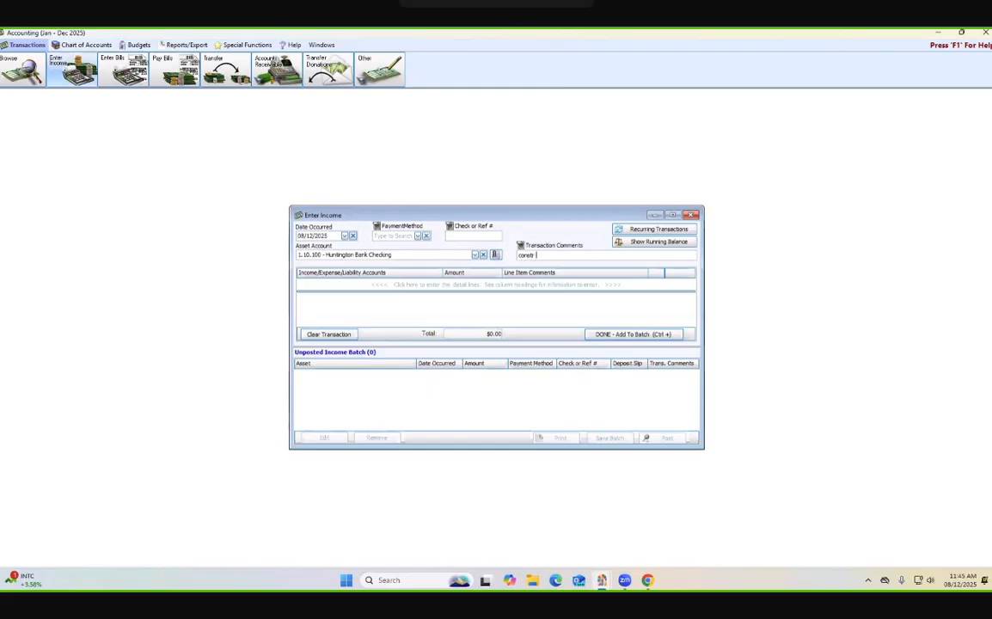
pyautogui.write(' loan')
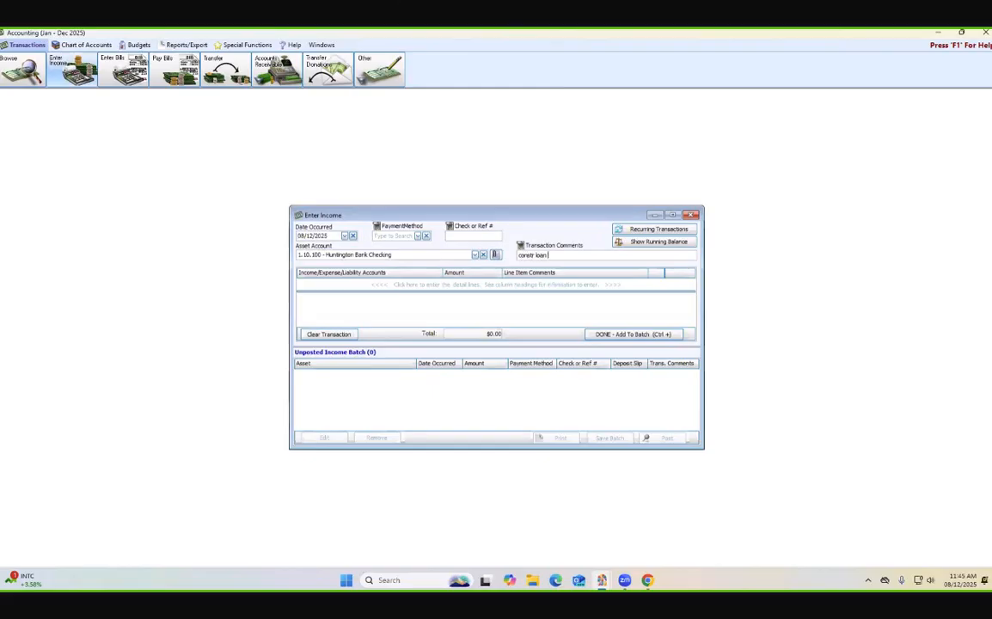
pyautogui.write(' deposit')
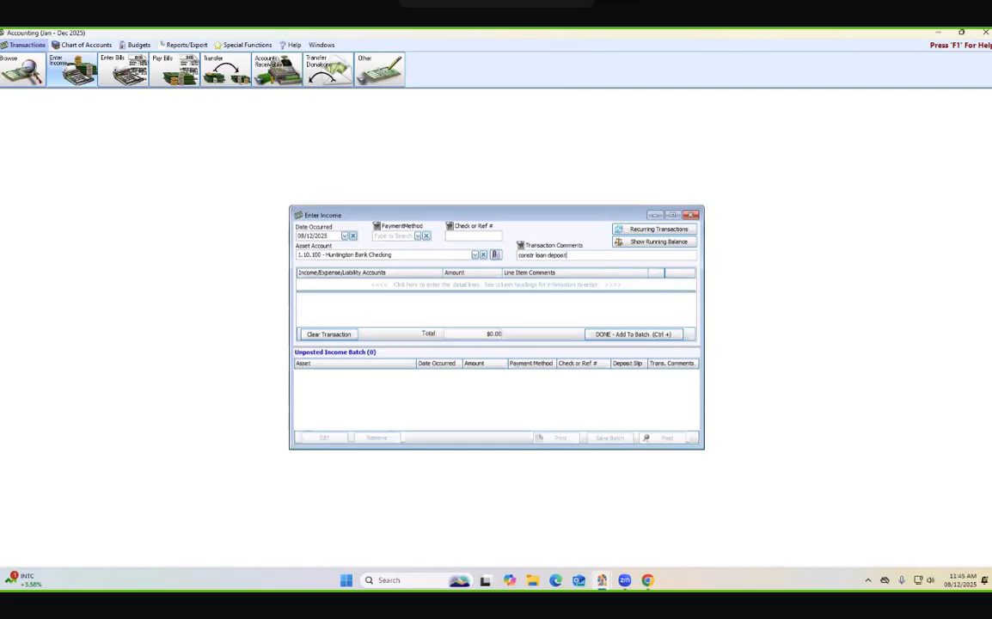
pyautogui.write(',')
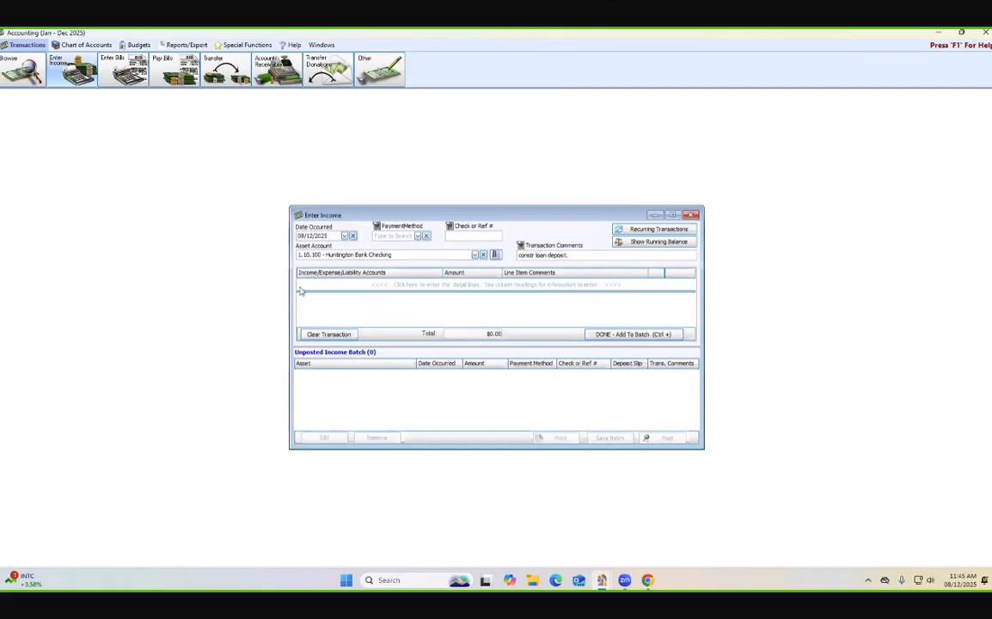
# - Add a 10,000.00 line to the 2.90.200 Construction Loan Liability account, and add the income entry to the batch
pyautogui.click(358, 287)
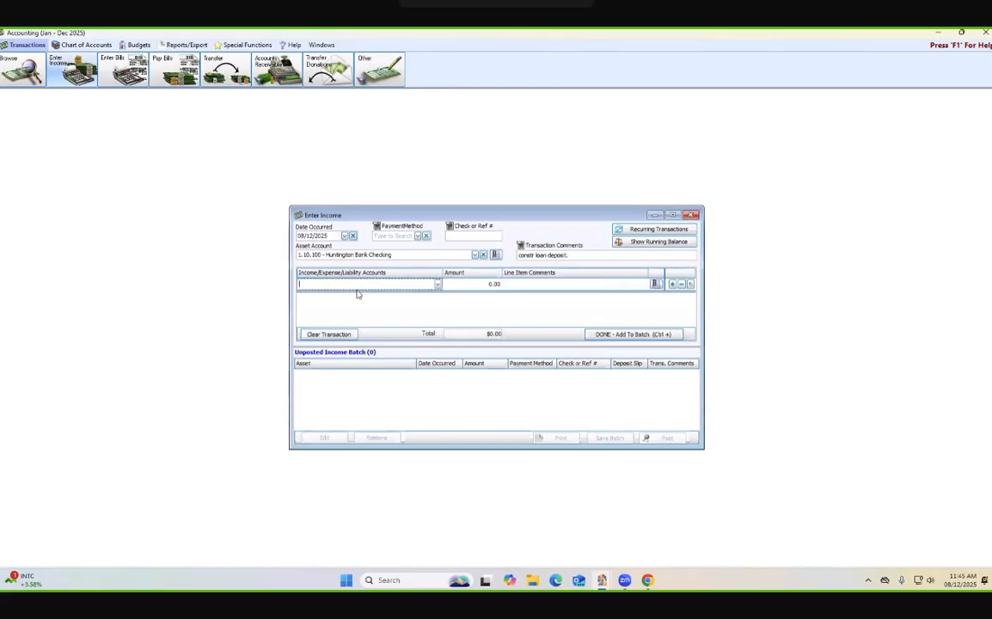
pyautogui.write('con')
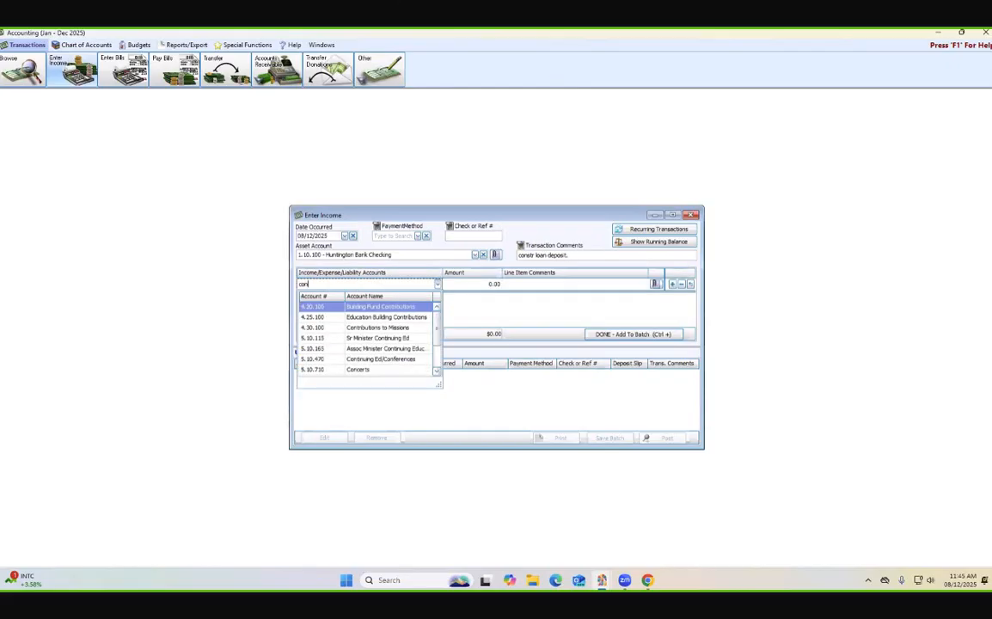
pyautogui.write('str')
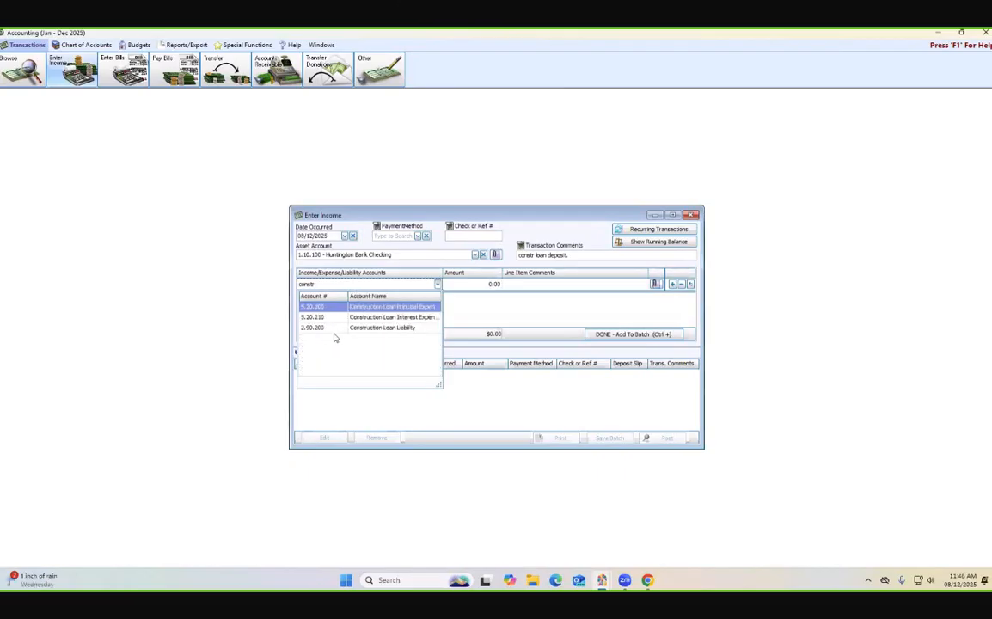
pyautogui.click(378, 328)
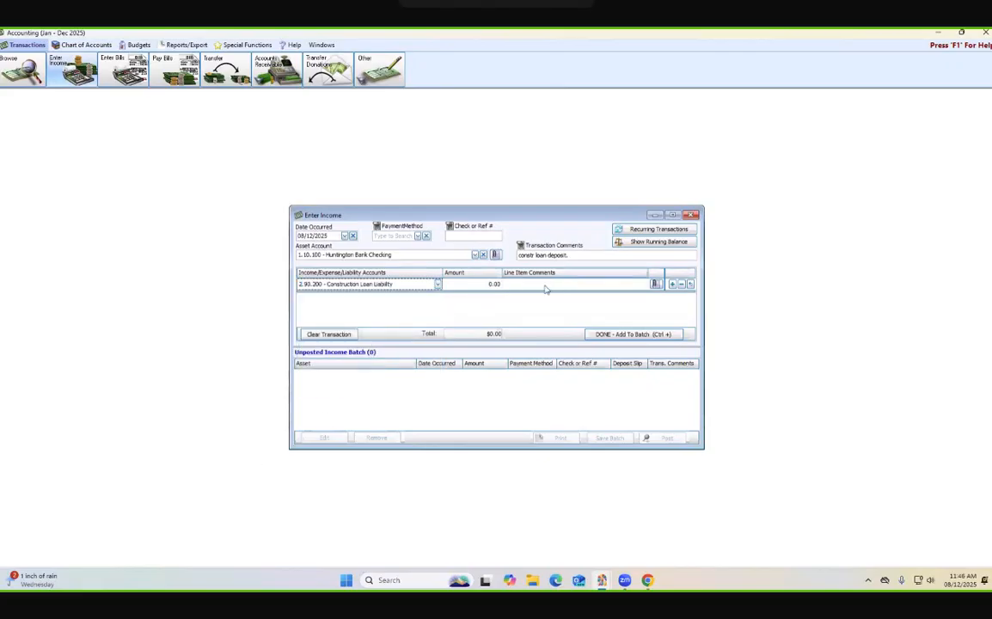
pyautogui.click(495, 288)
pyautogui.write('30000')
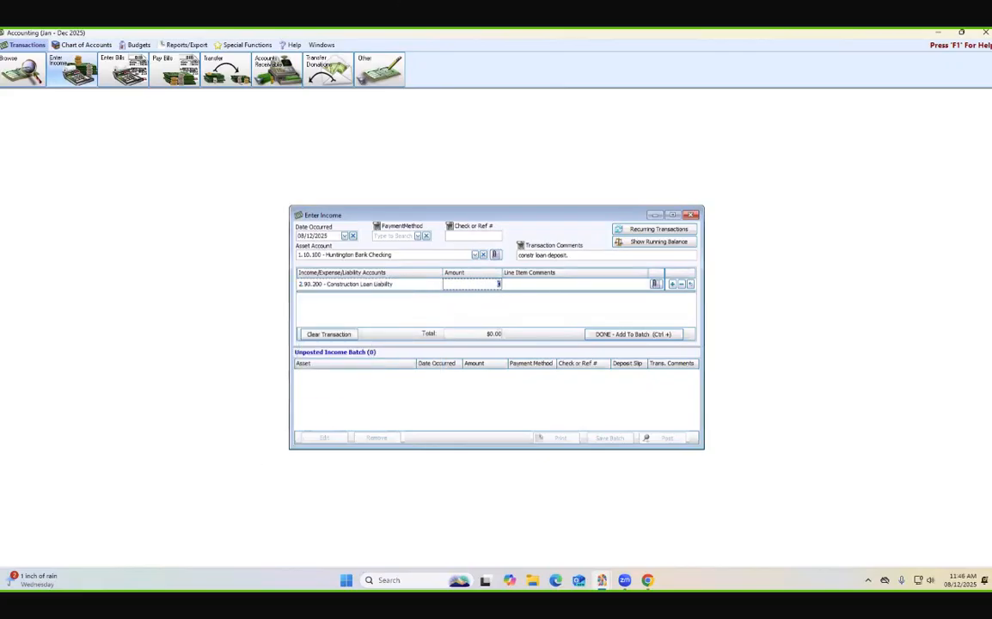
pyautogui.write('.00')
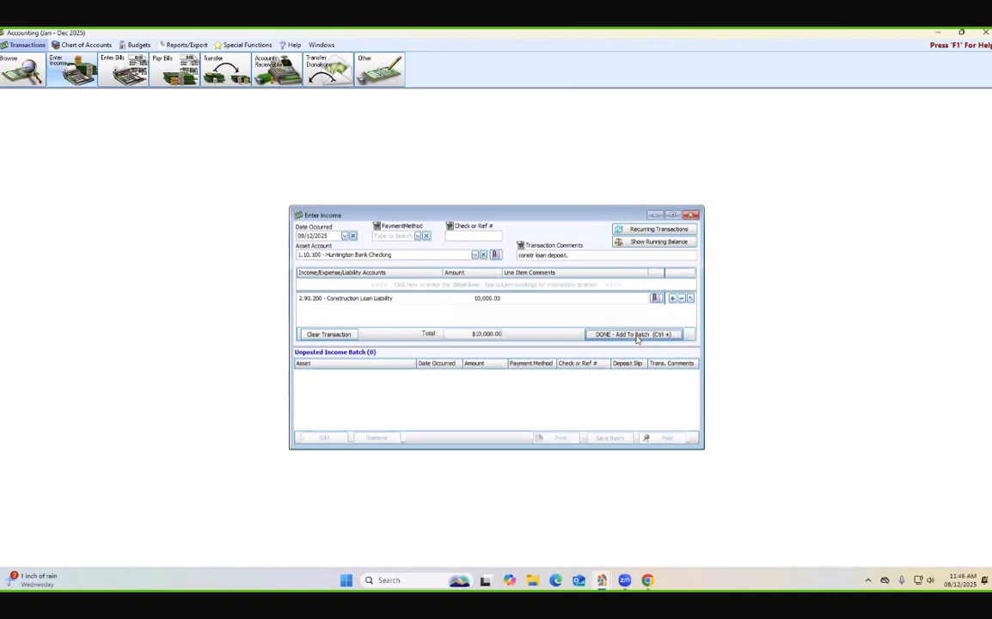
pyautogui.hotkey('ctrl', '+')
# - Check the income batch's running balances, post the batch without printing, and exit income entry
pyautogui.click(655, 242)
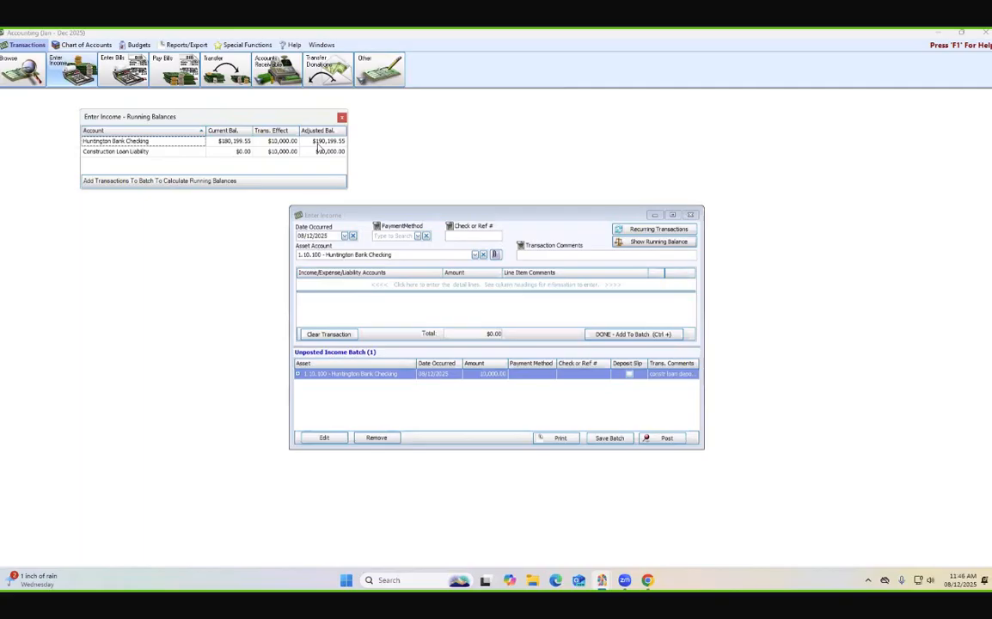
pyautogui.click(662, 445)
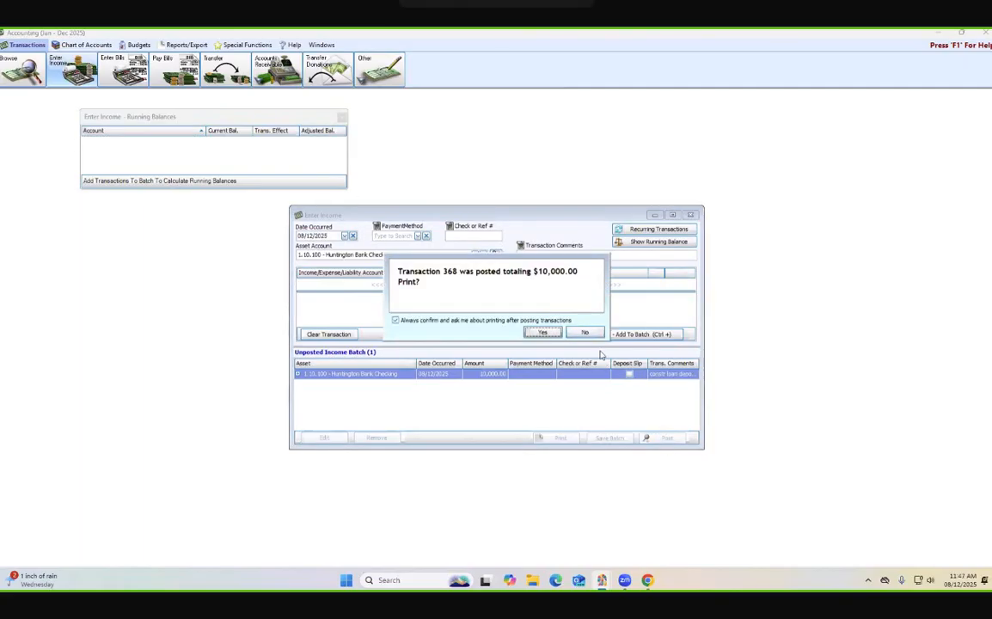
pyautogui.click(584, 332)
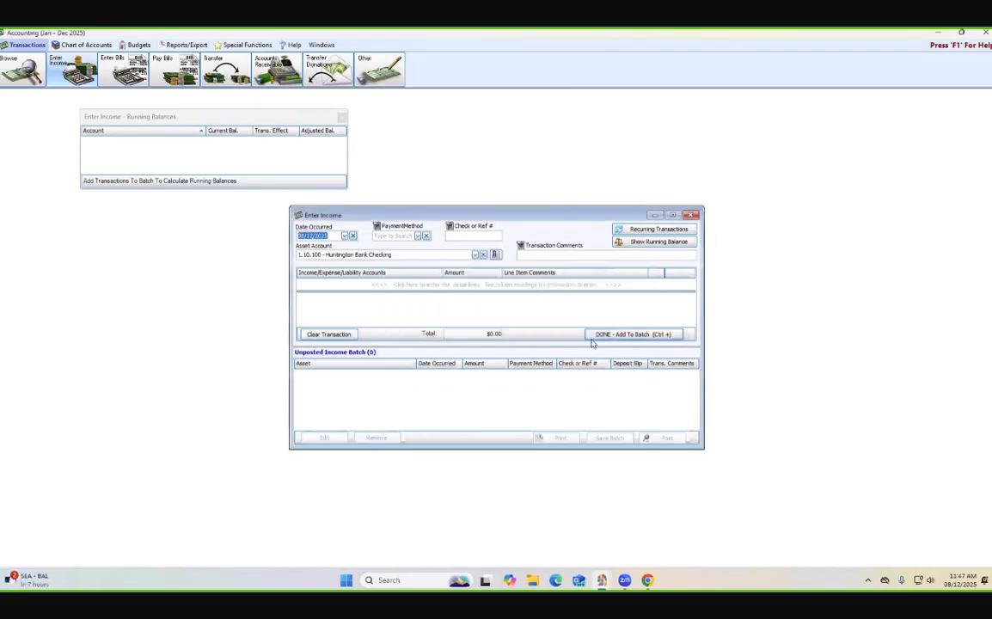
pyautogui.click(341, 116)
pyautogui.click(694, 215)
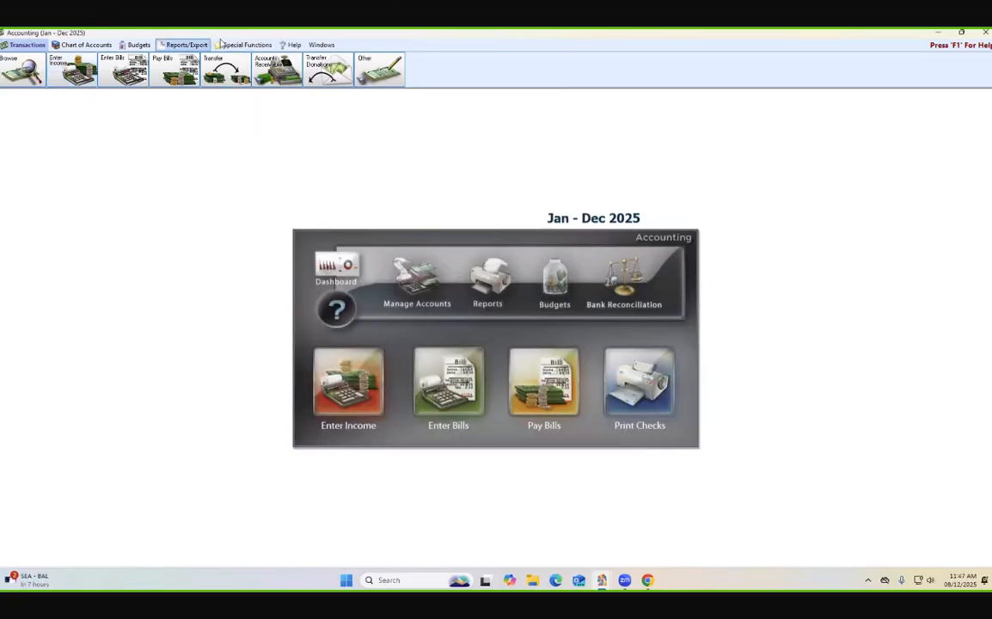
# - Preview the August 2025 Balance Sheet, examine its assets, long-term liabilities and fund balances, and close the report
pyautogui.click(187, 44)
pyautogui.click(26, 71)
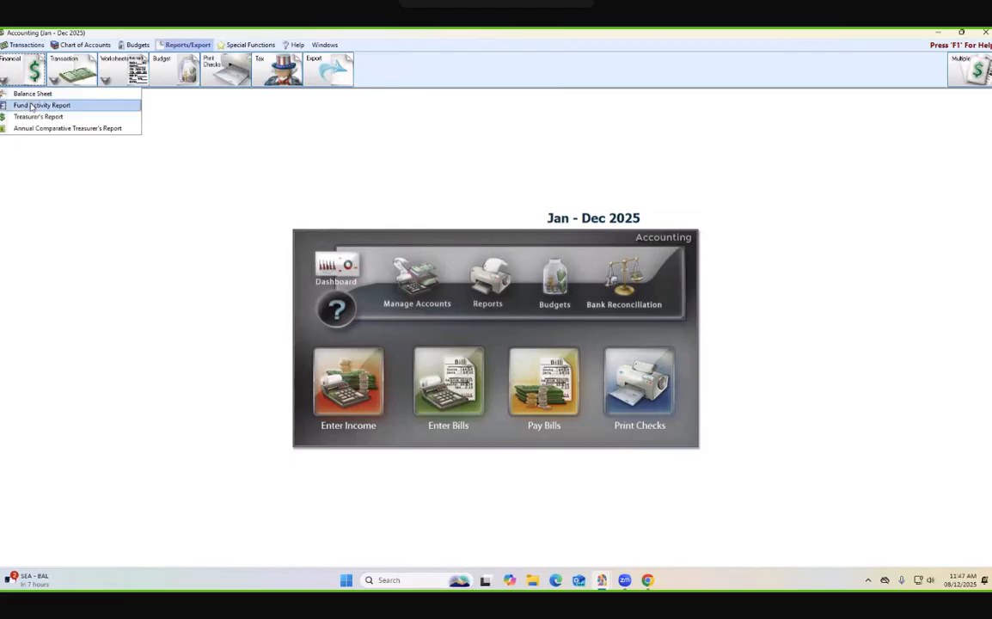
pyautogui.click(31, 94)
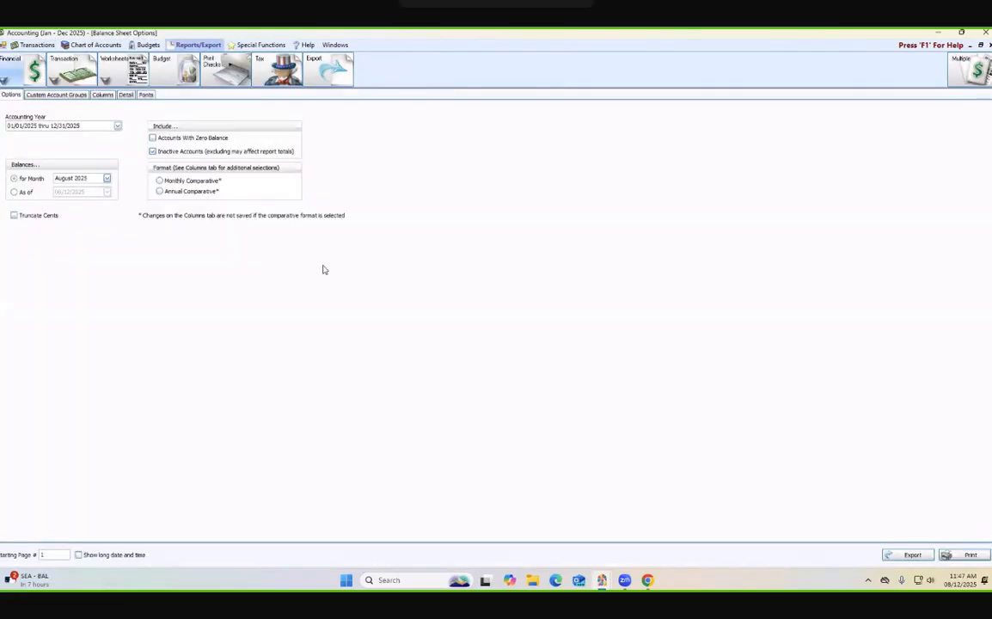
pyautogui.click(959, 557)
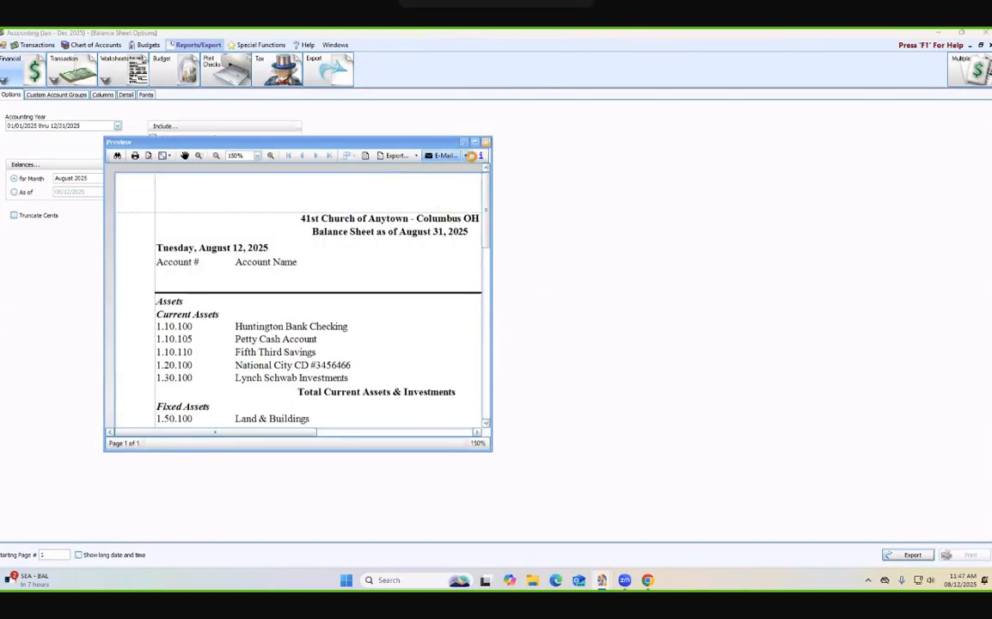
pyautogui.click(474, 143)
pyautogui.scroll(-1, 351, 307)
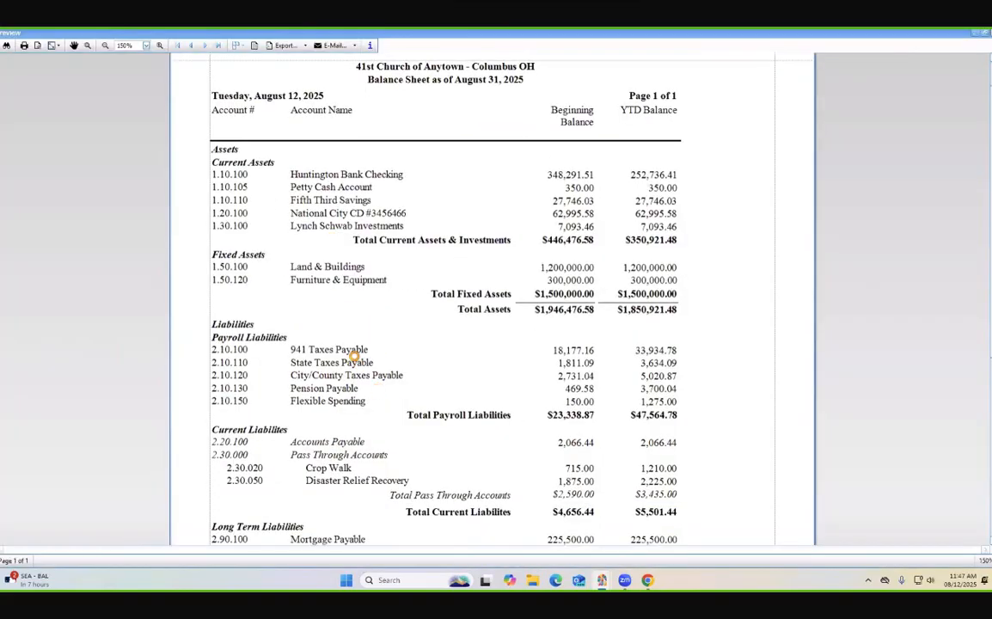
pyautogui.scroll(-4, 354, 354)
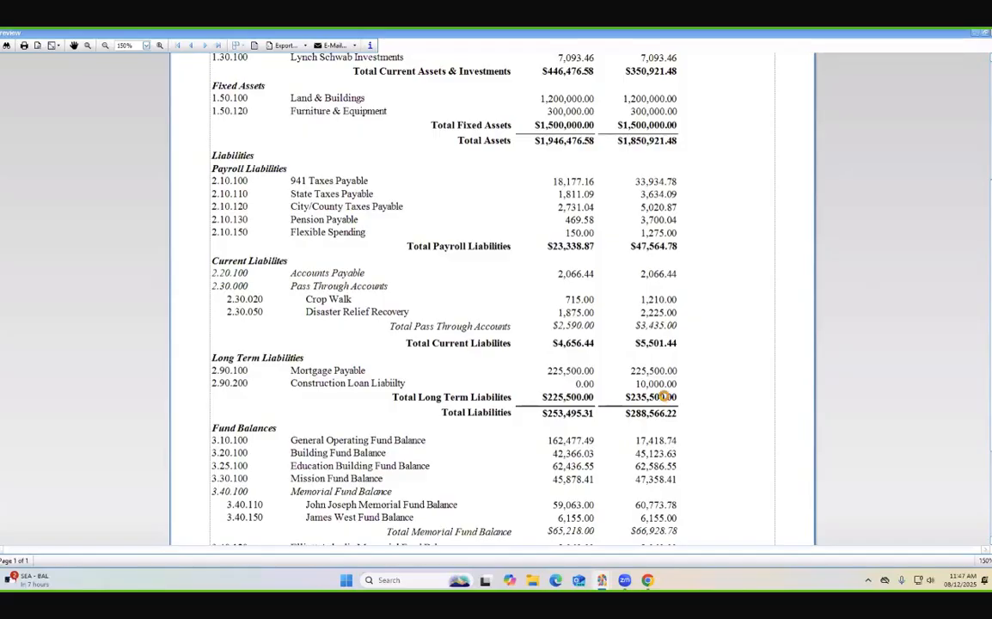
pyautogui.scroll(-2, 665, 396)
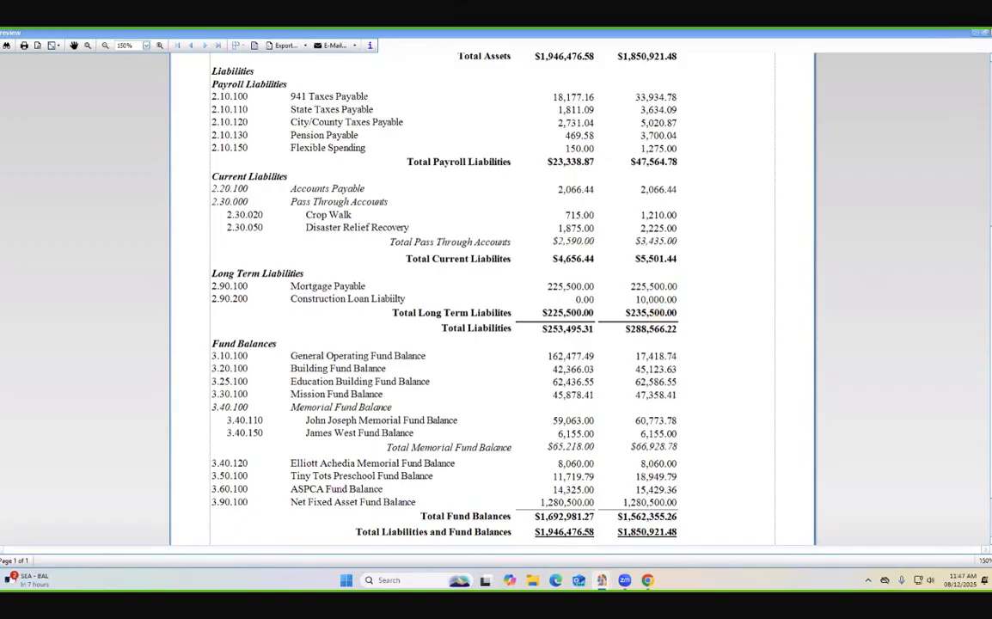
pyautogui.click(986, 32)
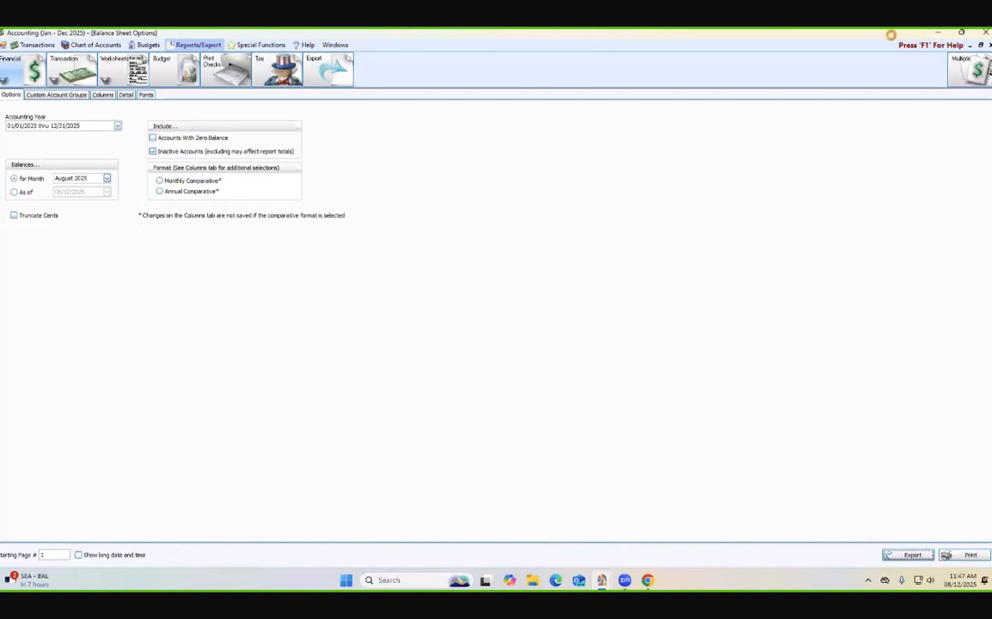
pyautogui.click(989, 46)
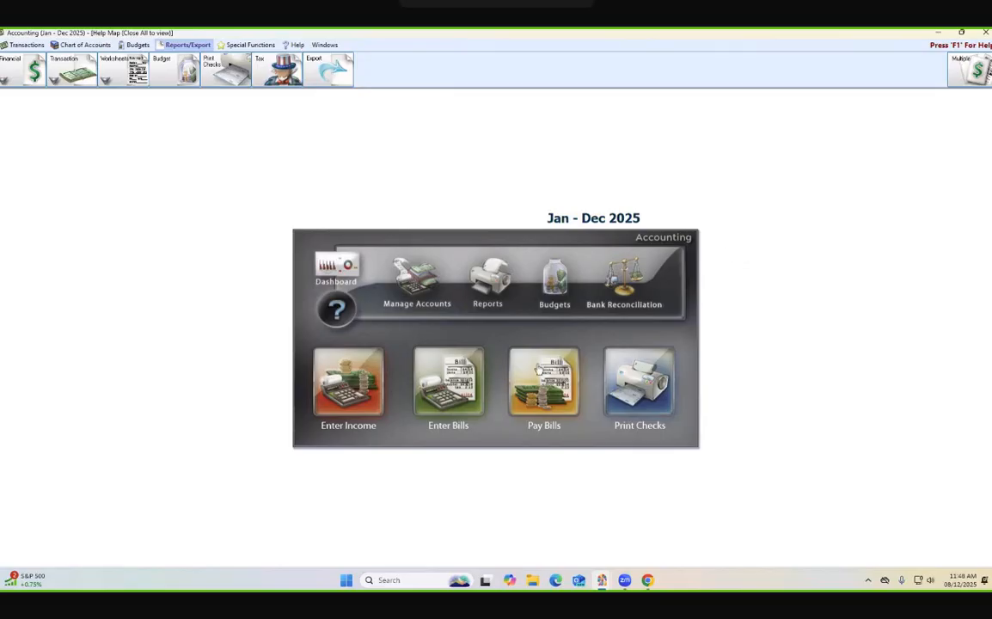
# - Start a new bill for the HomeTown Bank vendor linked to the Construction Loan Liability account
pyautogui.click(414, 352)
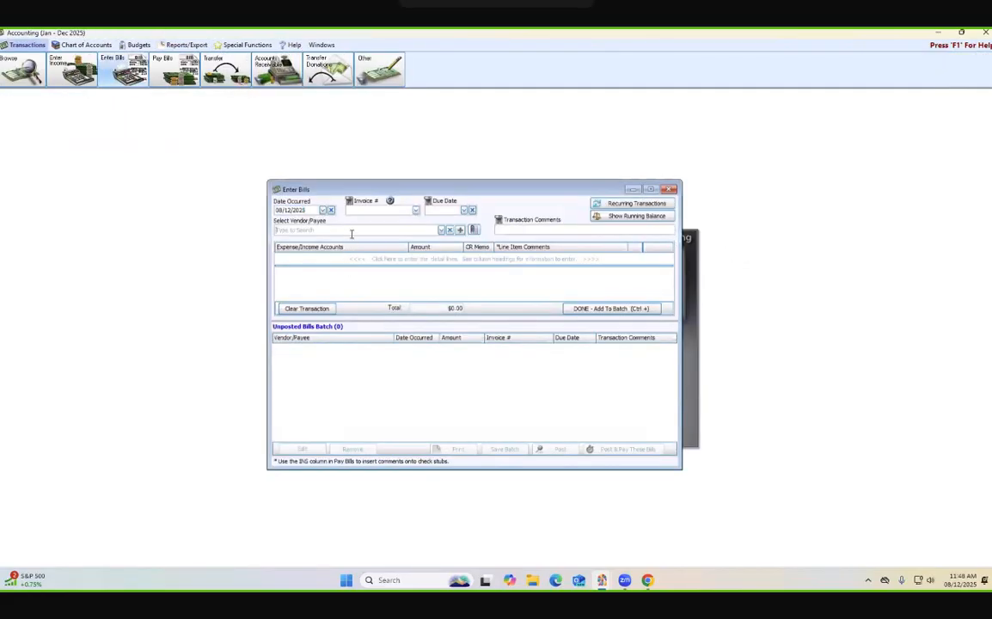
pyautogui.click(318, 229)
pyautogui.write('const')
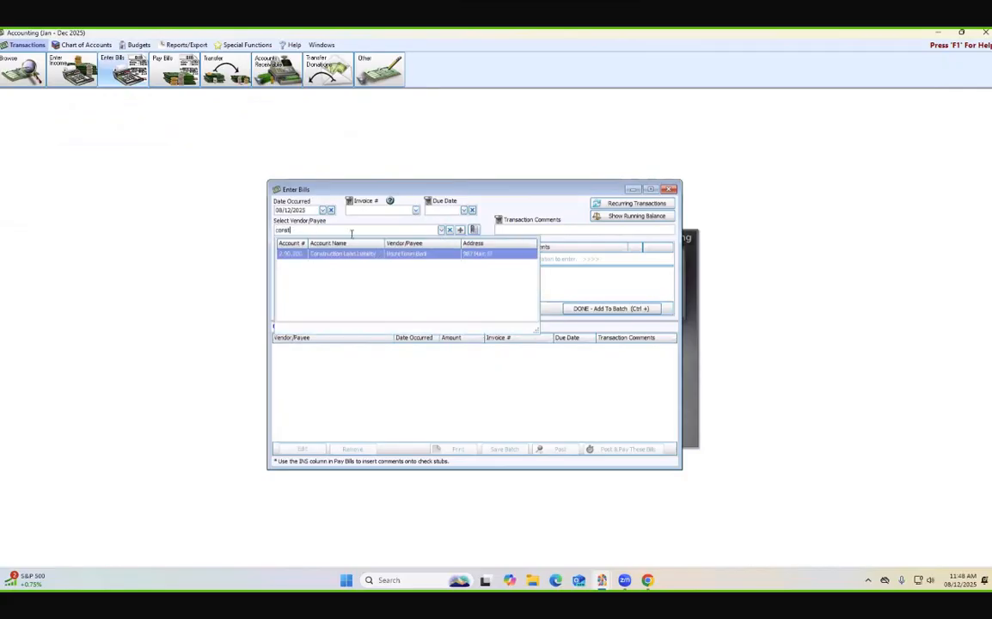
pyautogui.press('Return')
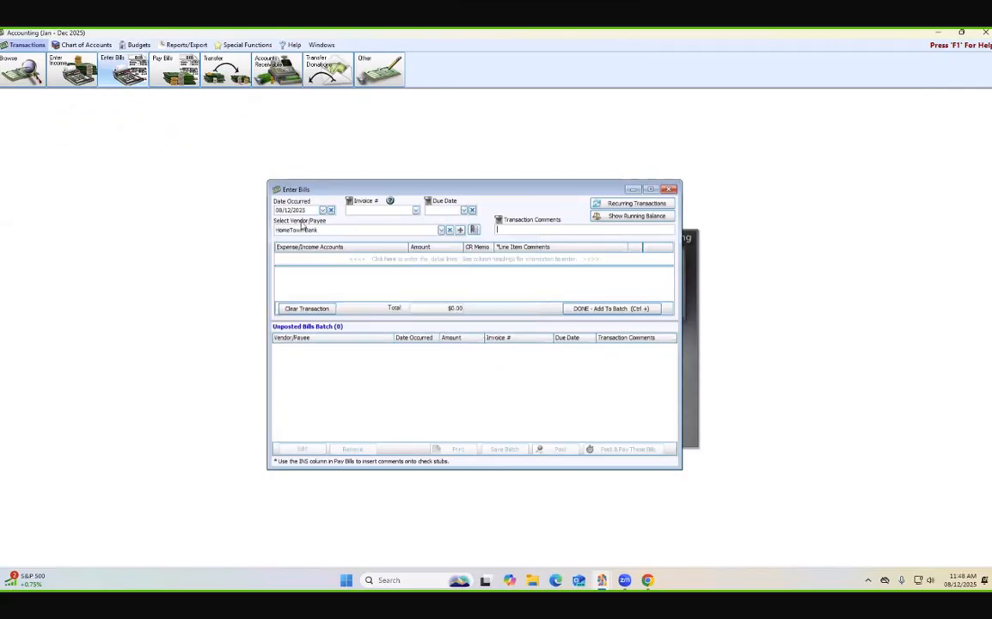
# - Add a 210.00 line to the 5.20.210 Construction Loan Interest Expense account, and add the bill to the batch
pyautogui.click(357, 260)
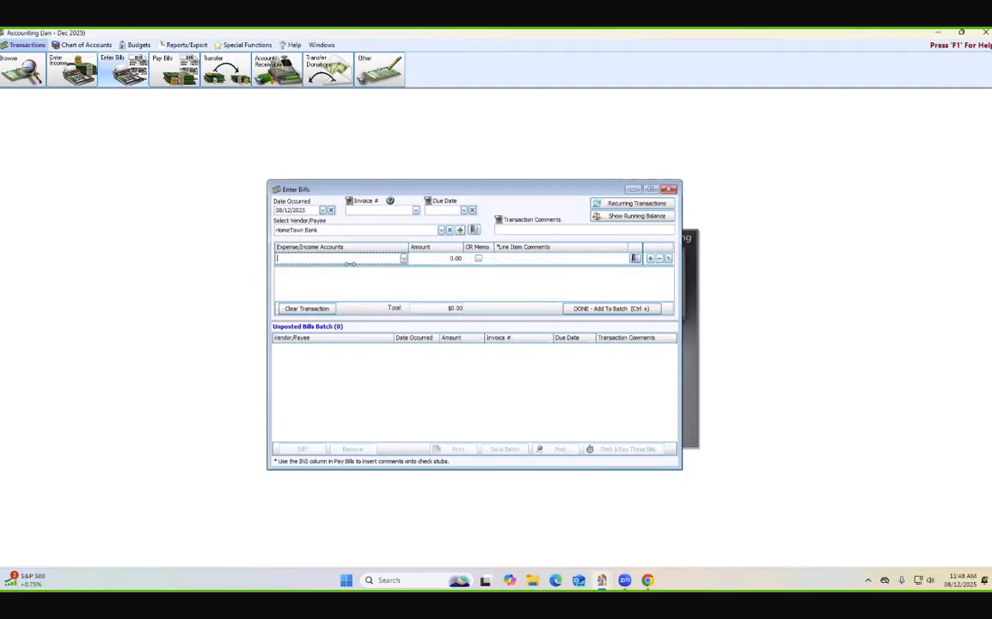
pyautogui.write('intere')
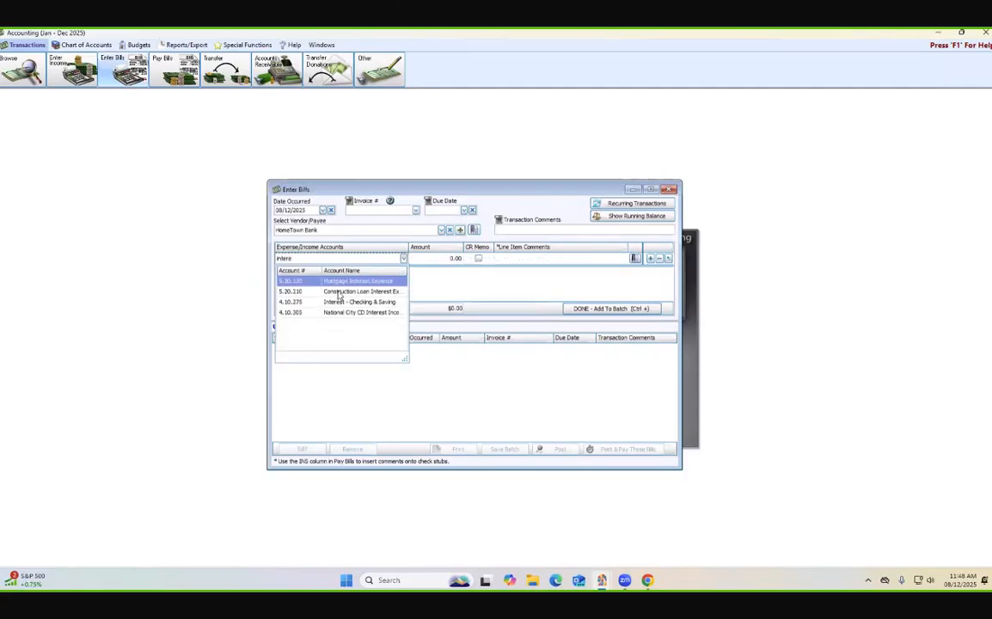
pyautogui.click(337, 291)
pyautogui.press('Tab')
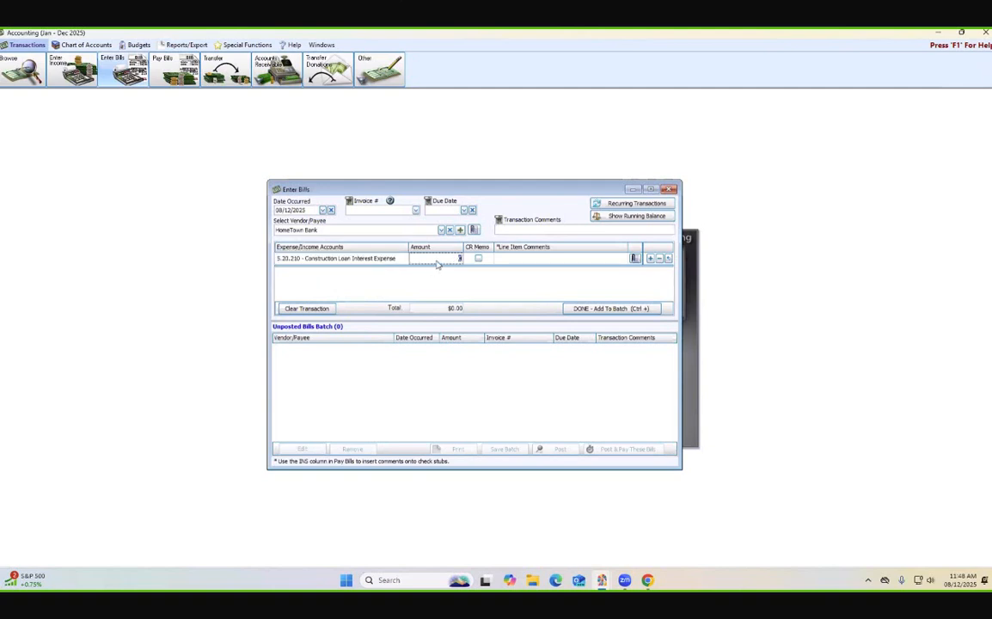
pyautogui.write('210.00')
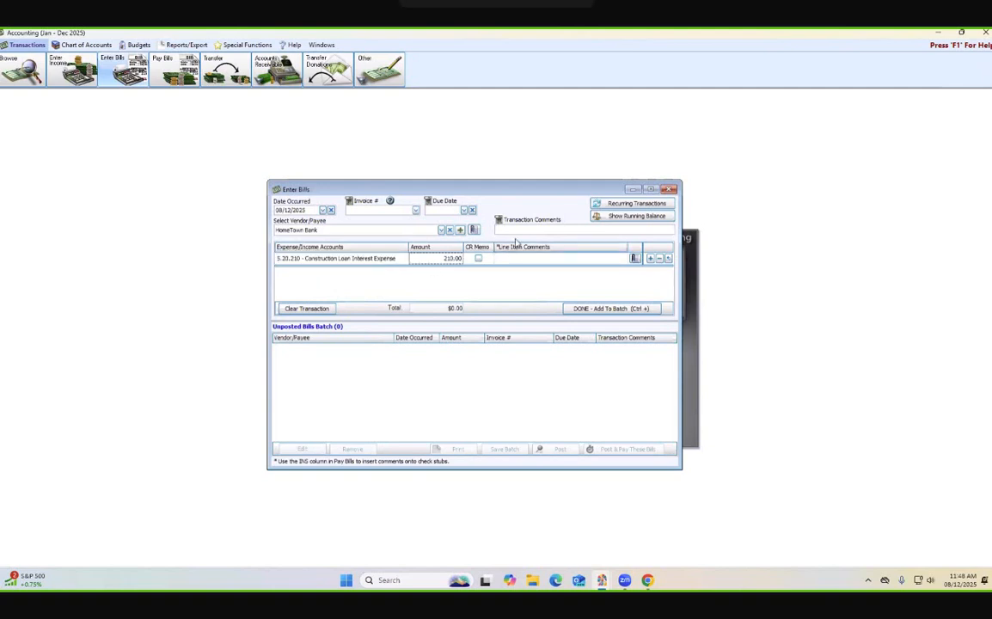
pyautogui.click(603, 311)
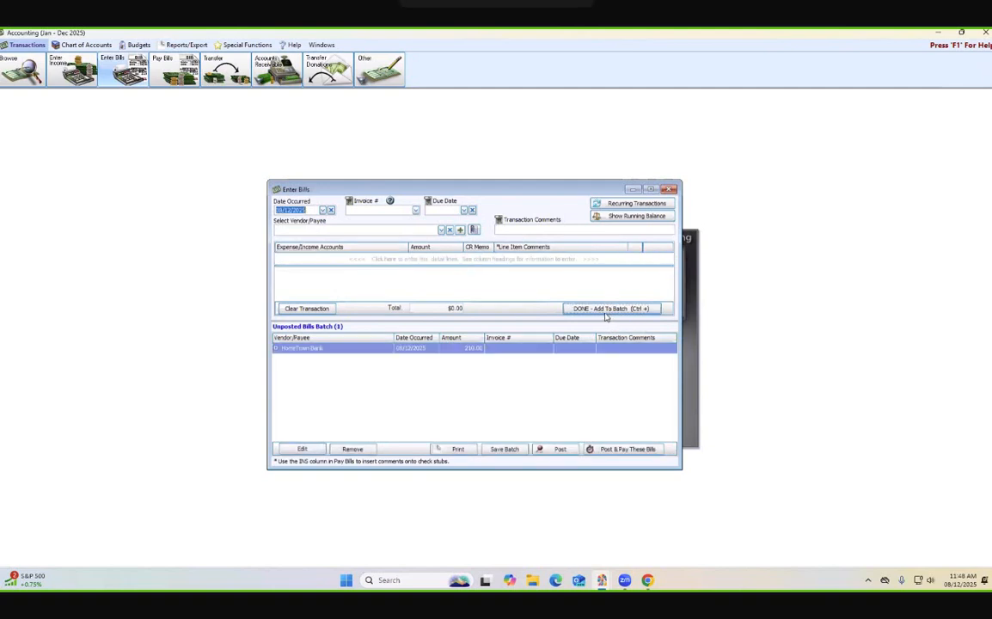
# - Check the interest bill's running balances, and post the bill straight into payment
pyautogui.click(616, 216)
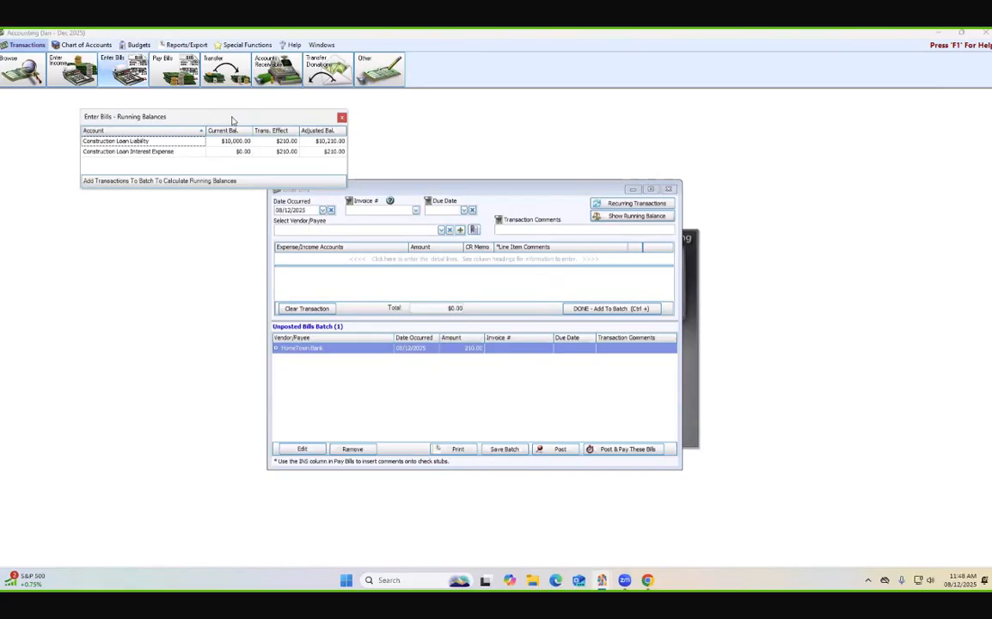
pyautogui.moveTo(232, 120); pyautogui.dragTo(491, 114)
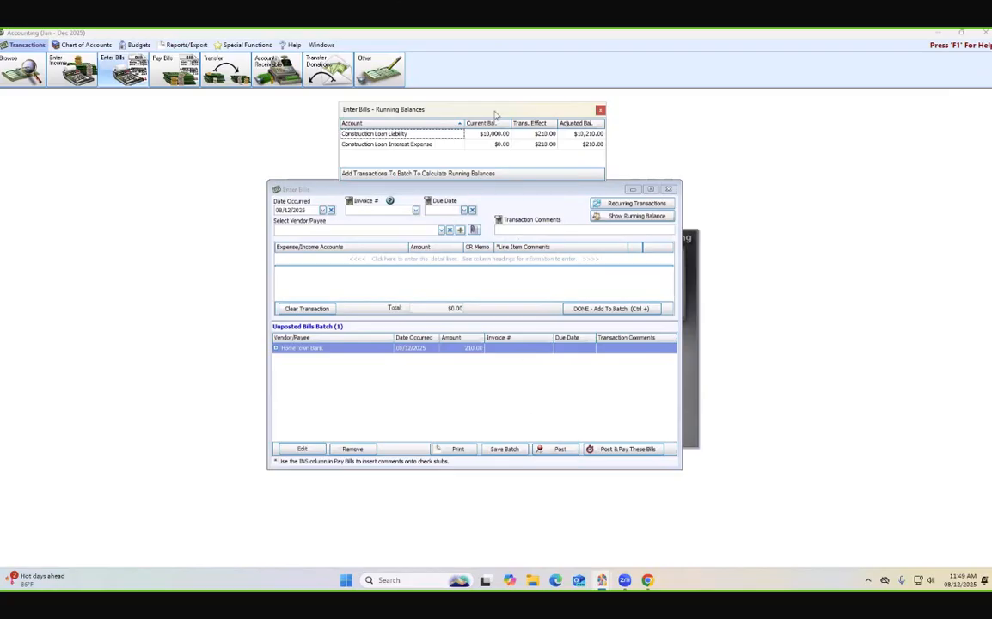
pyautogui.click(613, 450)
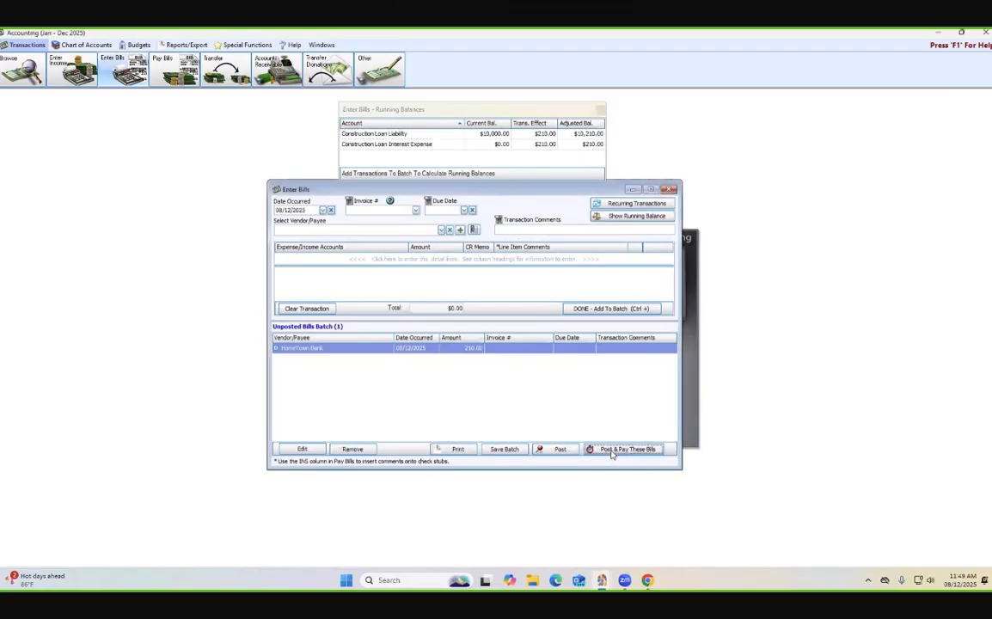
pyautogui.click(577, 334)
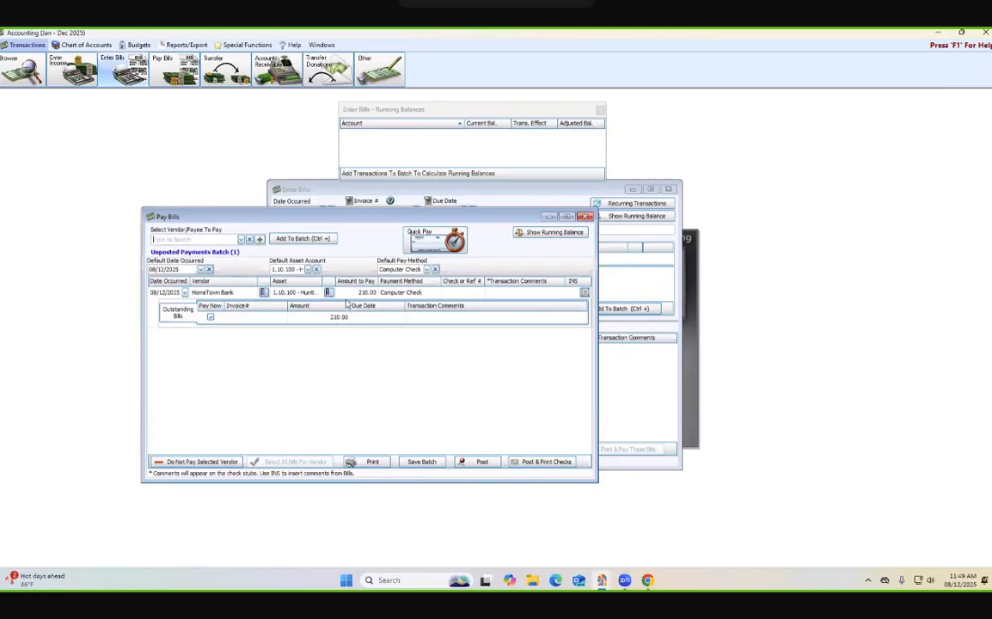
# - Set the HomeTown Bank payment to 1,000.00 by EFT, and check its running balances
pyautogui.click(356, 292)
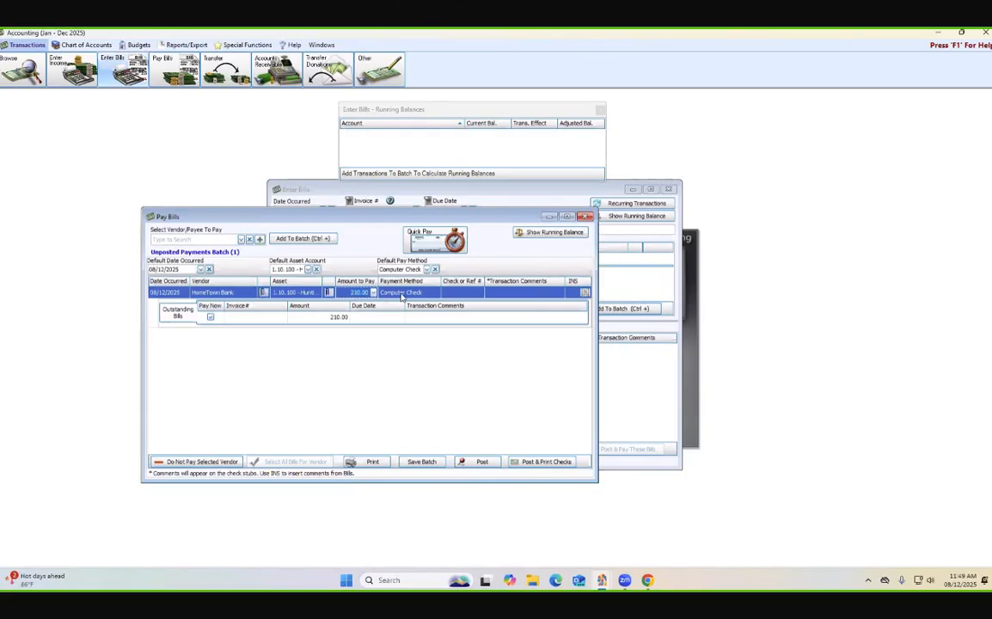
pyautogui.write('11')
pyautogui.click(399, 293)
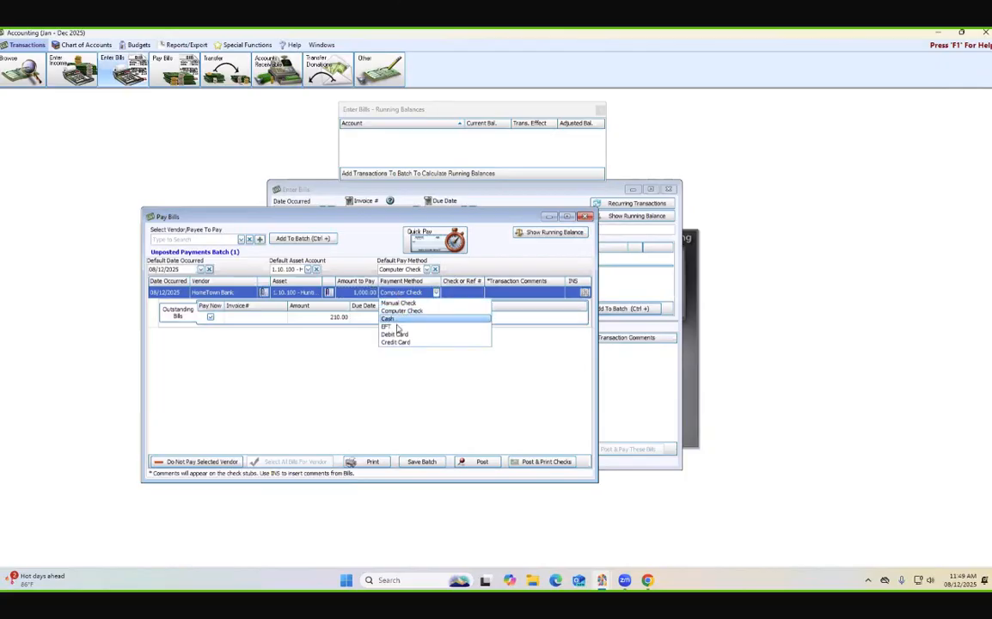
pyautogui.click(397, 327)
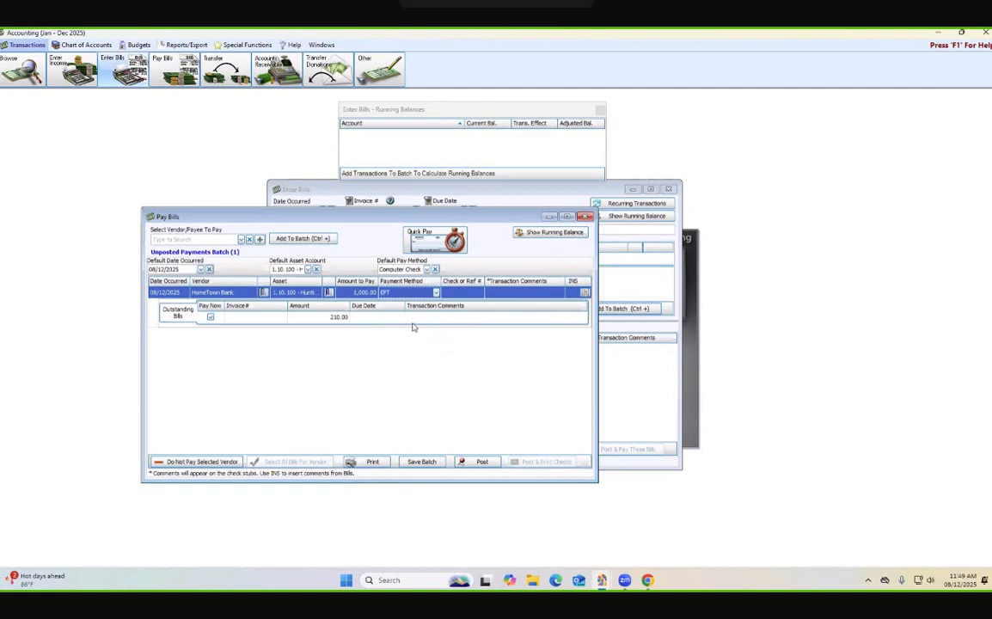
pyautogui.click(536, 234)
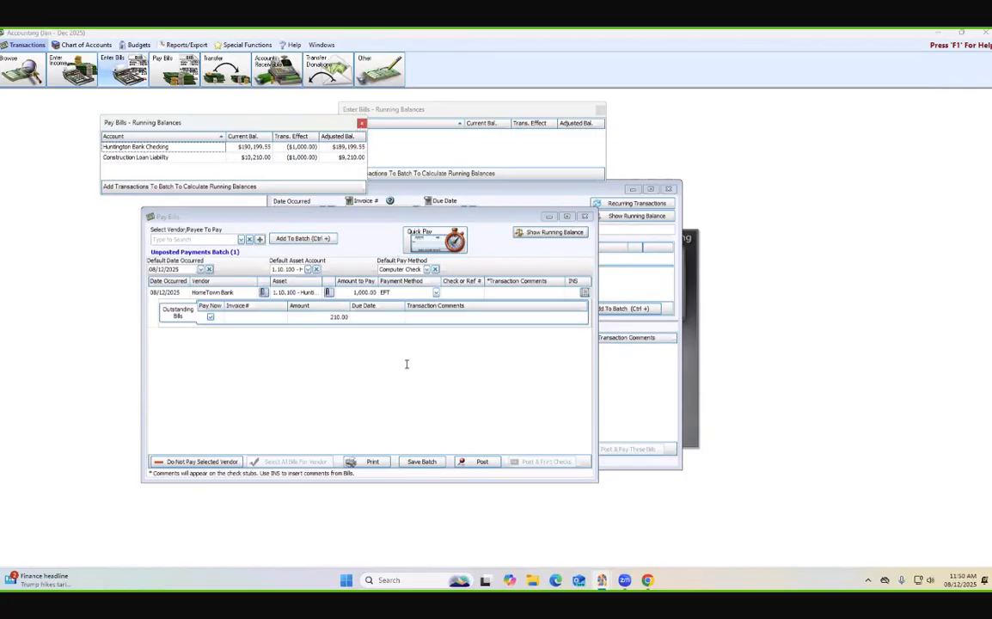
pyautogui.click(362, 125)
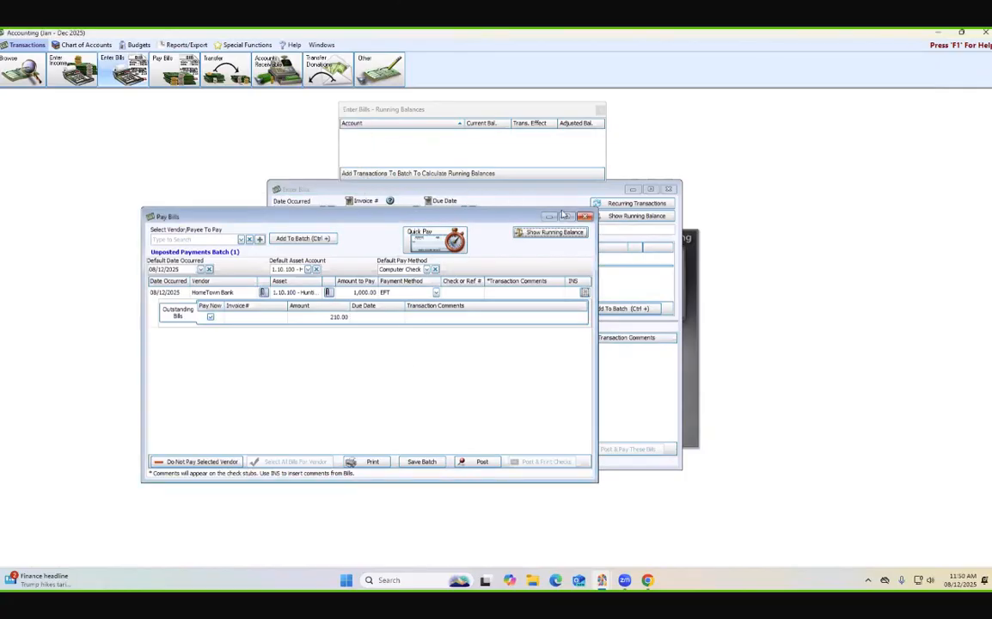
# - Discard the unposted HomeTown Bank payment and close both the payment and bill entry windows
pyautogui.click(585, 216)
pyautogui.click(538, 318)
pyautogui.click(668, 189)
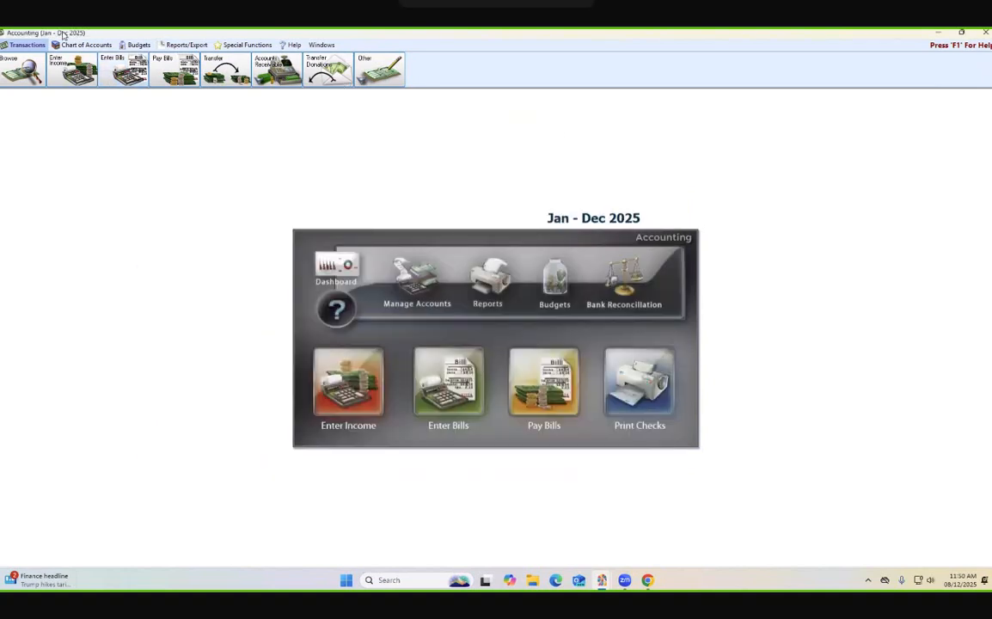
# - Find the posted 210.00 Construction Loan Interest Expense bill among the transactions, reverse it on its original date without printing, and close the list
pyautogui.click(19, 65)
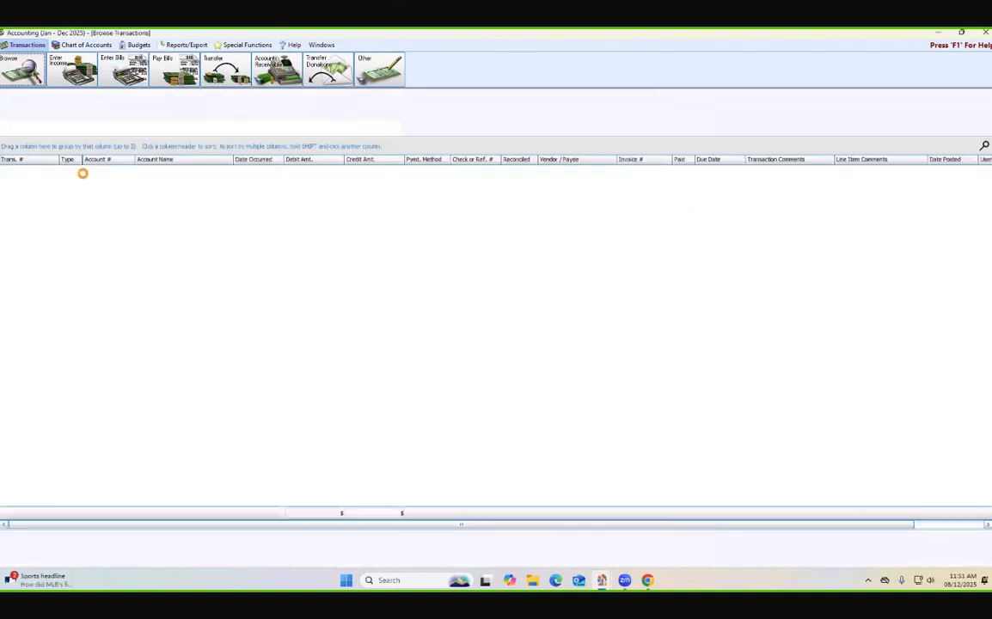
pyautogui.moveTo(988, 179); pyautogui.dragTo(988, 492)
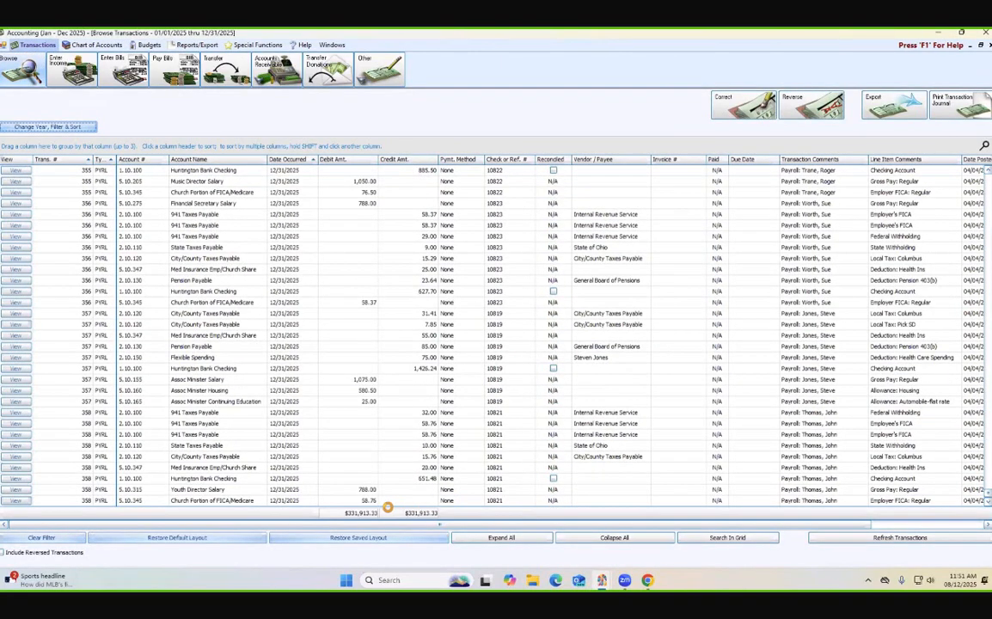
pyautogui.scroll(1, 478, 435)
pyautogui.scroll(-1, 432, 387)
pyautogui.scroll(5, 227, 456)
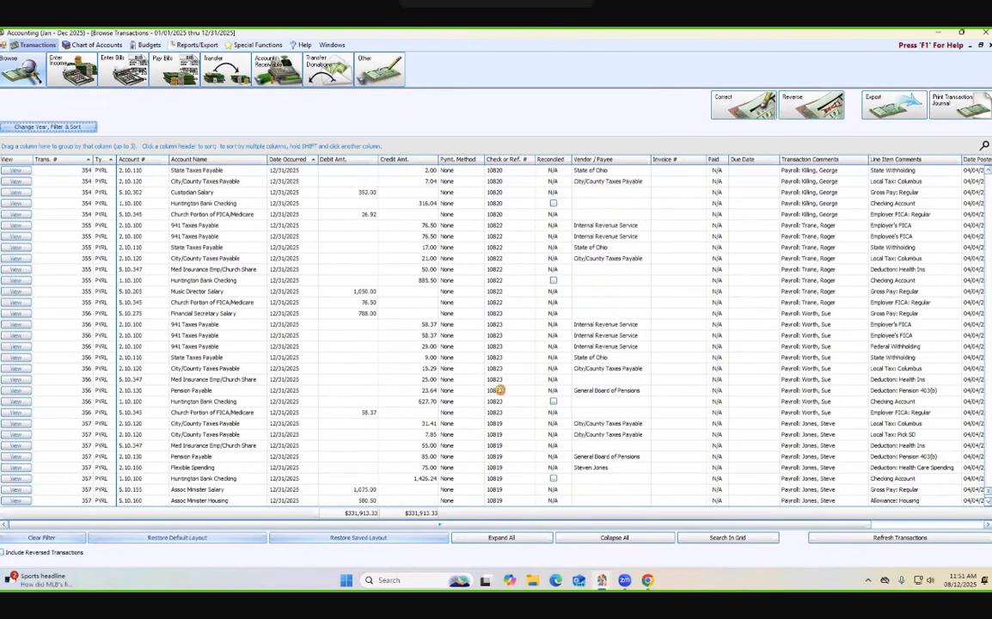
pyautogui.scroll(20, 495, 335)
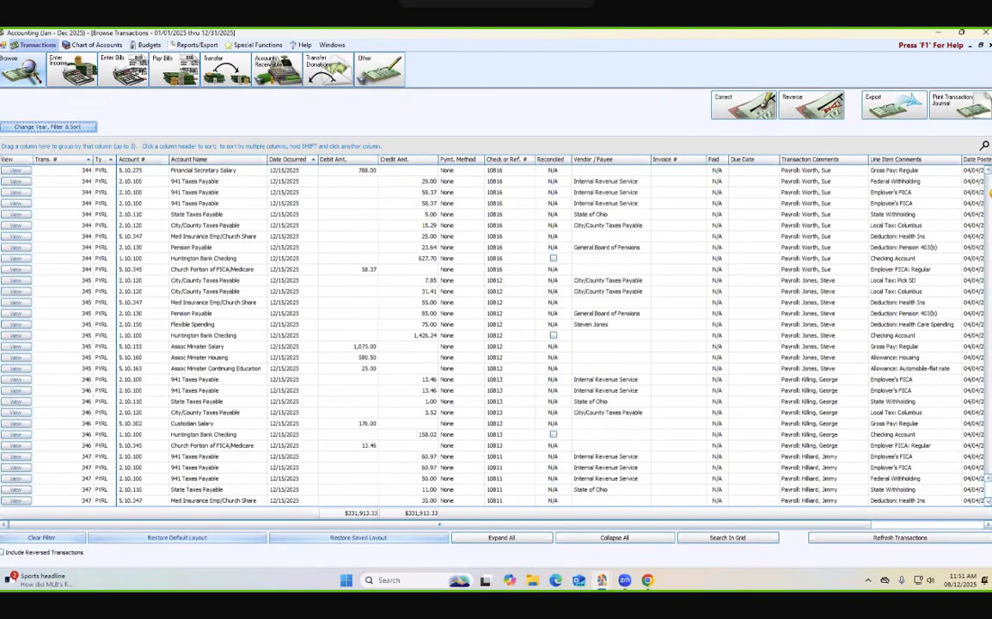
pyautogui.scroll(10, 495, 335)
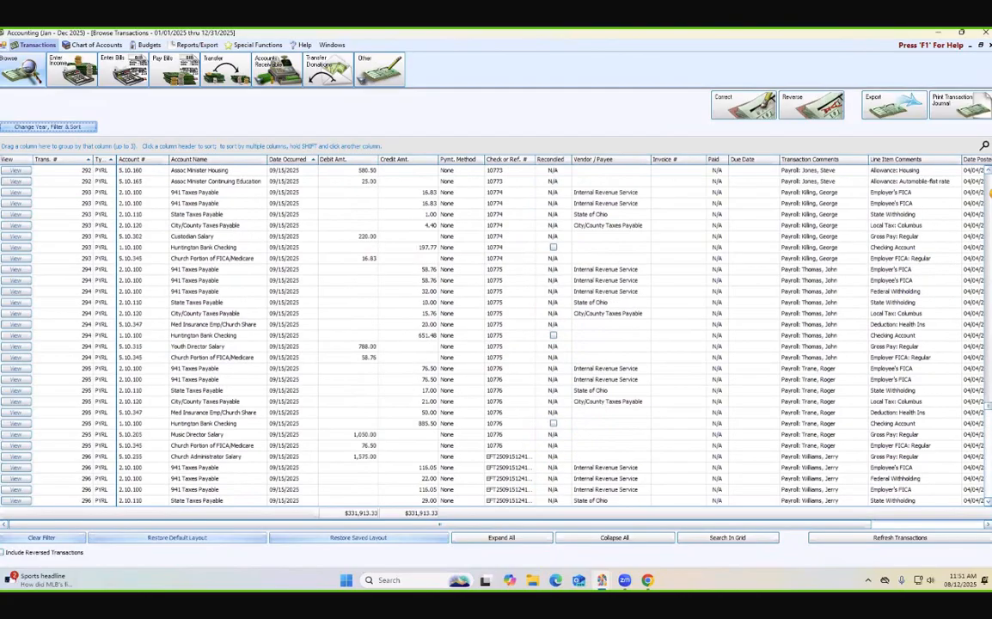
pyautogui.scroll(10, 990, 193)
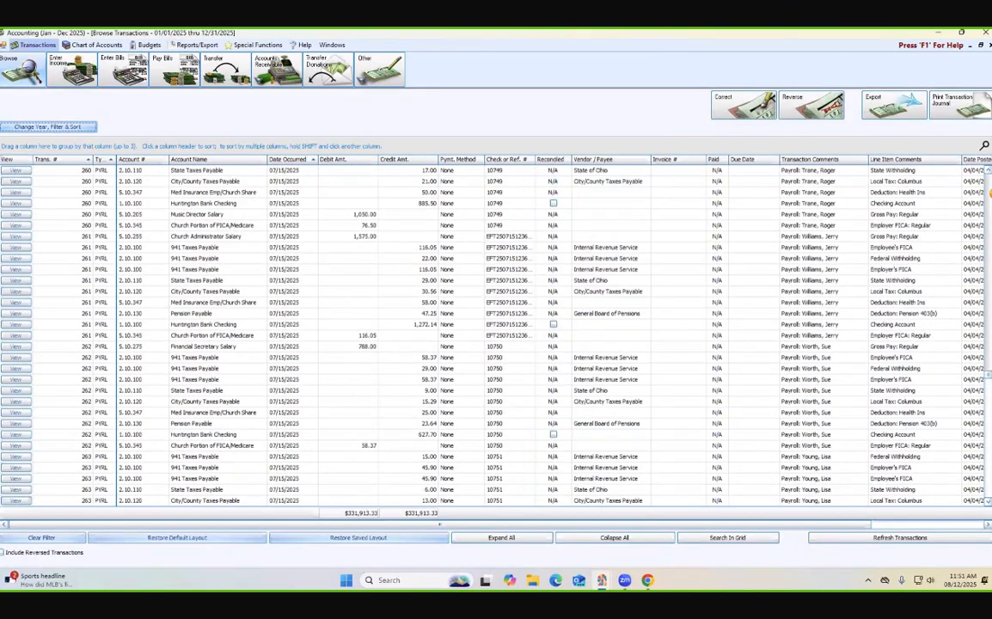
pyautogui.scroll(-5, 717, 415)
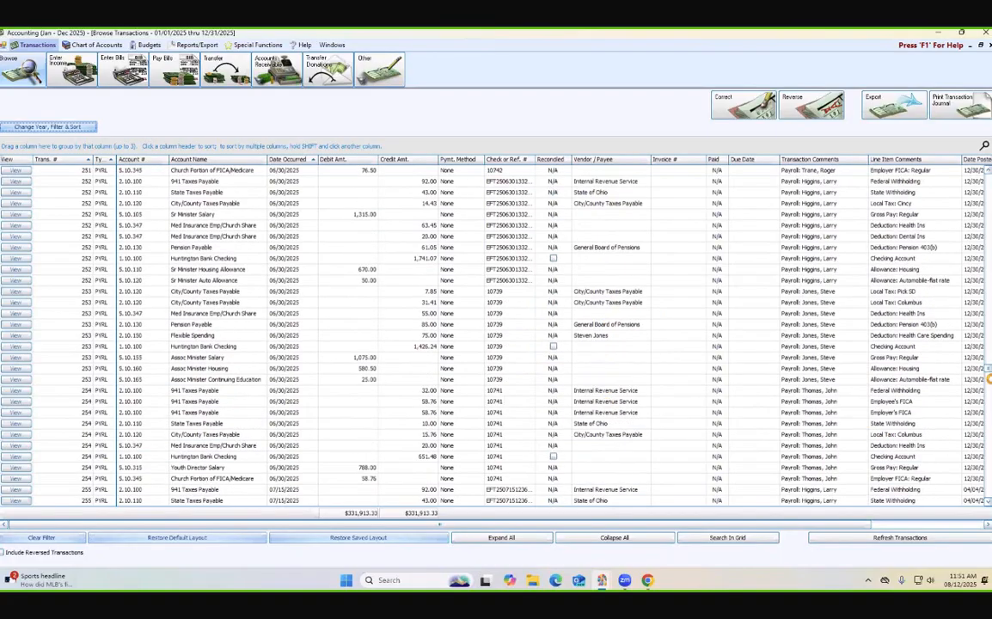
pyautogui.scroll(-5, 891, 332)
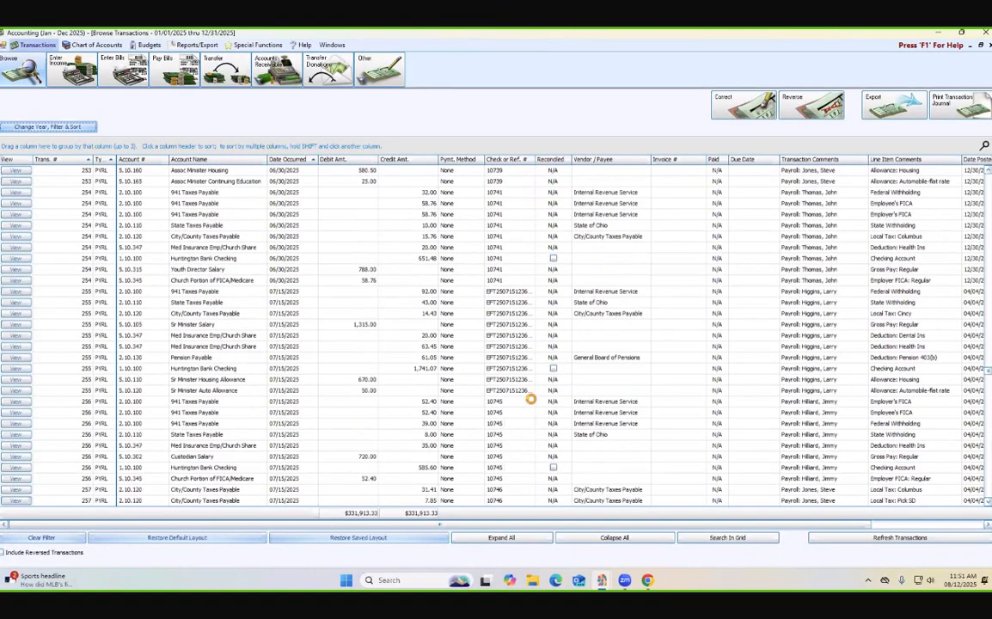
pyautogui.scroll(-5, 446, 401)
pyautogui.scroll(-7, 446, 402)
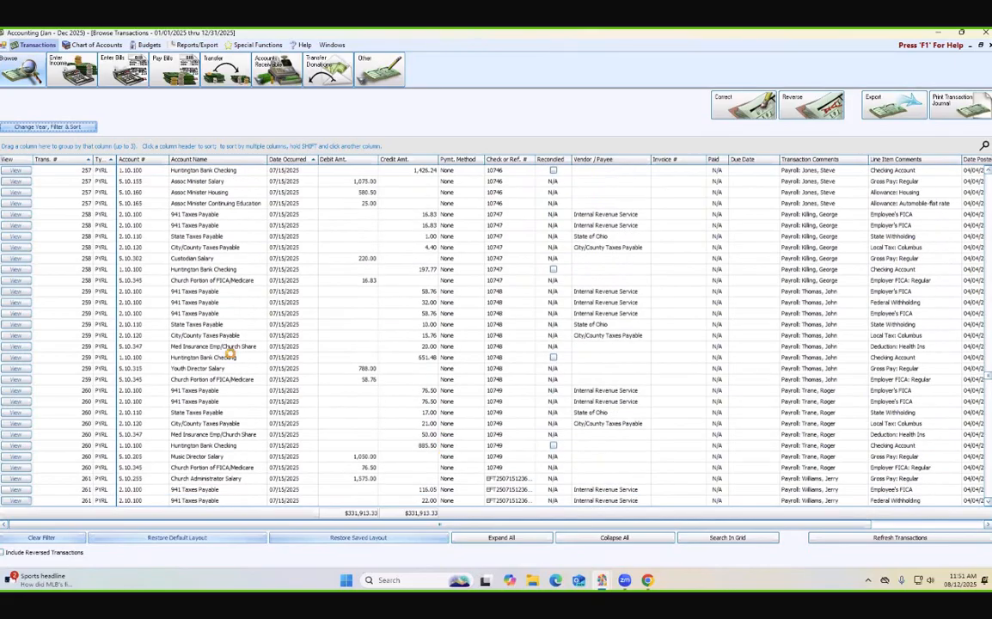
pyautogui.scroll(-6, 243, 401)
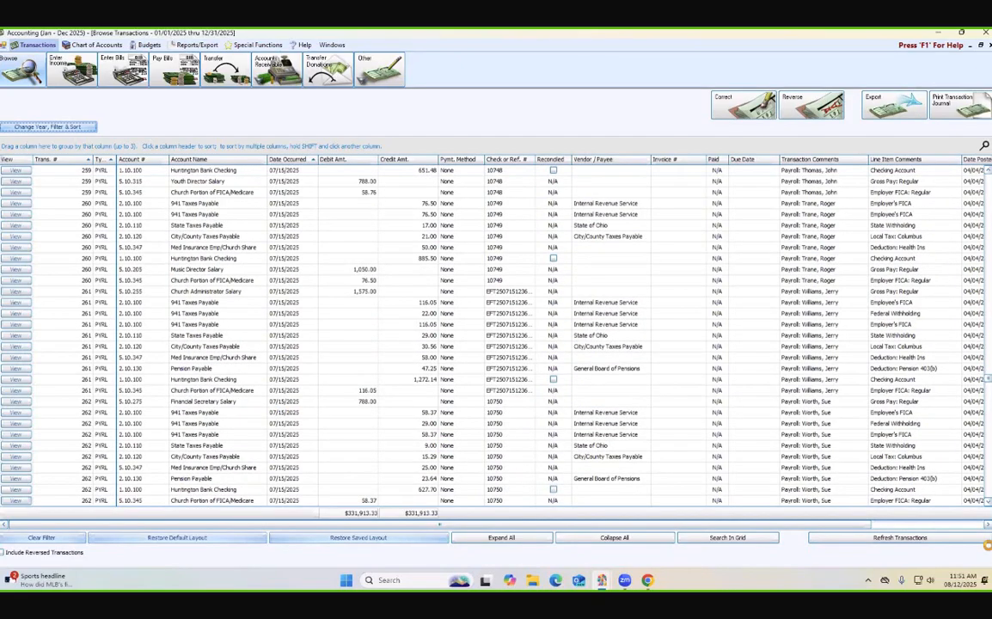
pyautogui.scroll(-5, 400, 412)
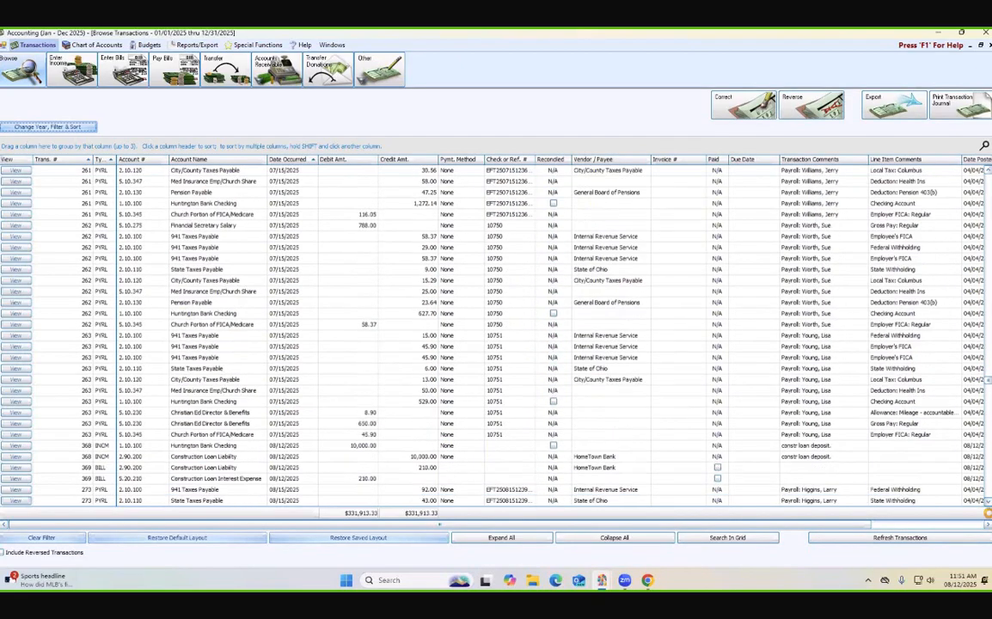
pyautogui.click(253, 467)
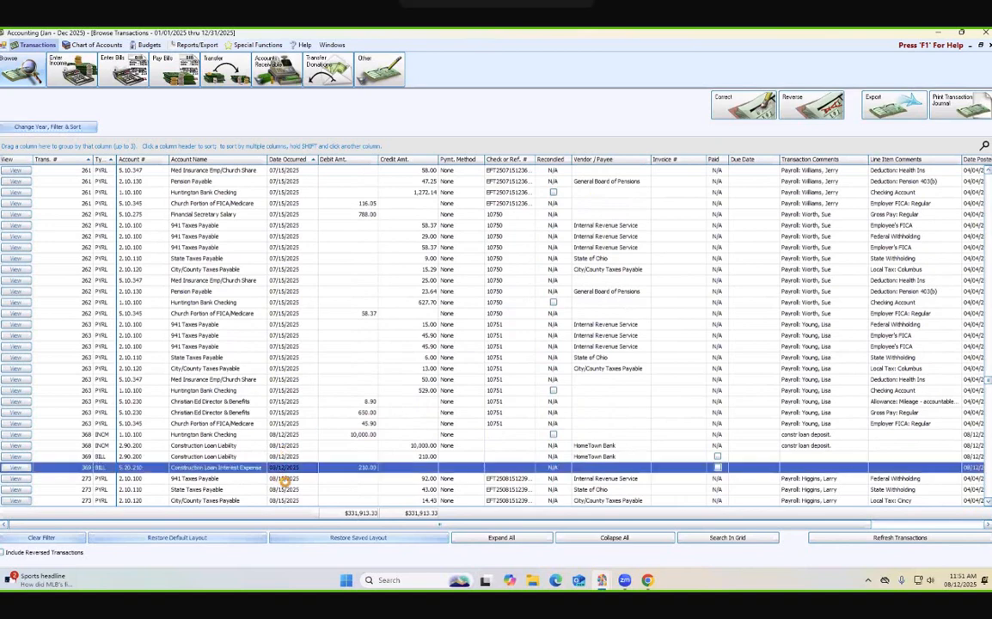
pyautogui.click(809, 105)
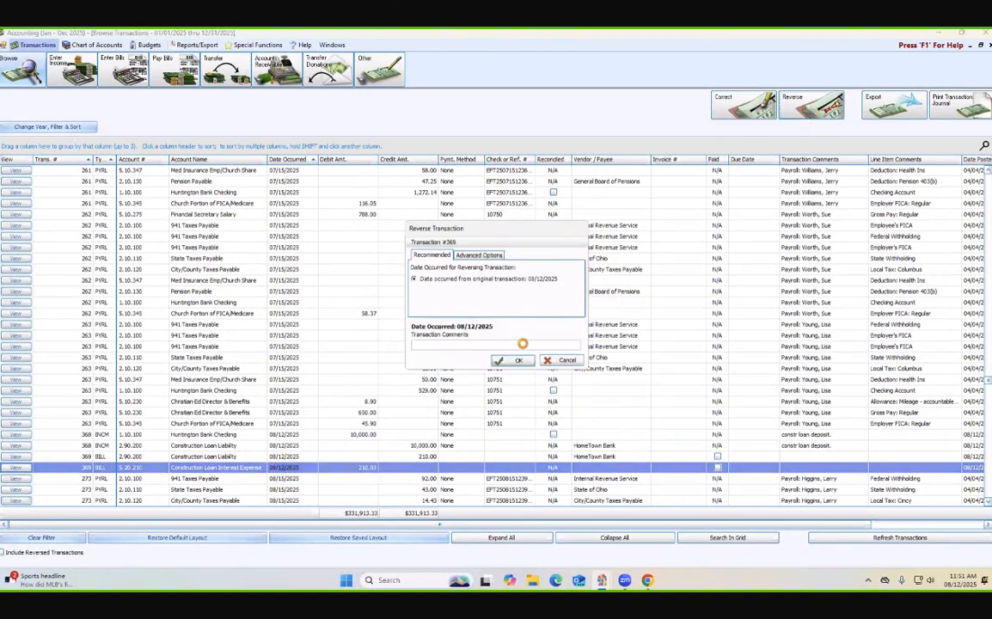
pyautogui.click(514, 364)
pyautogui.click(564, 357)
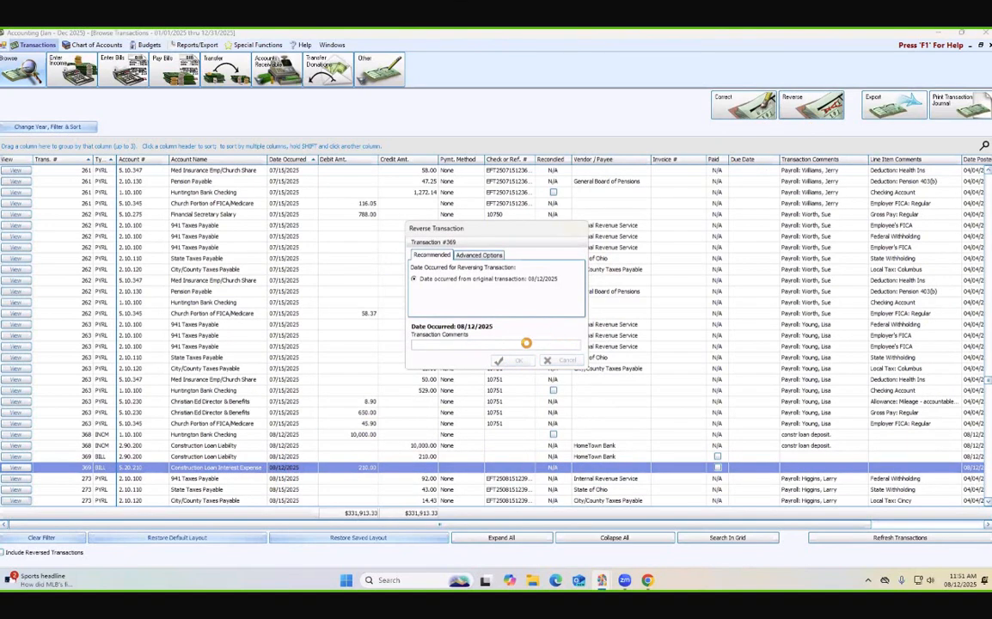
pyautogui.click(591, 332)
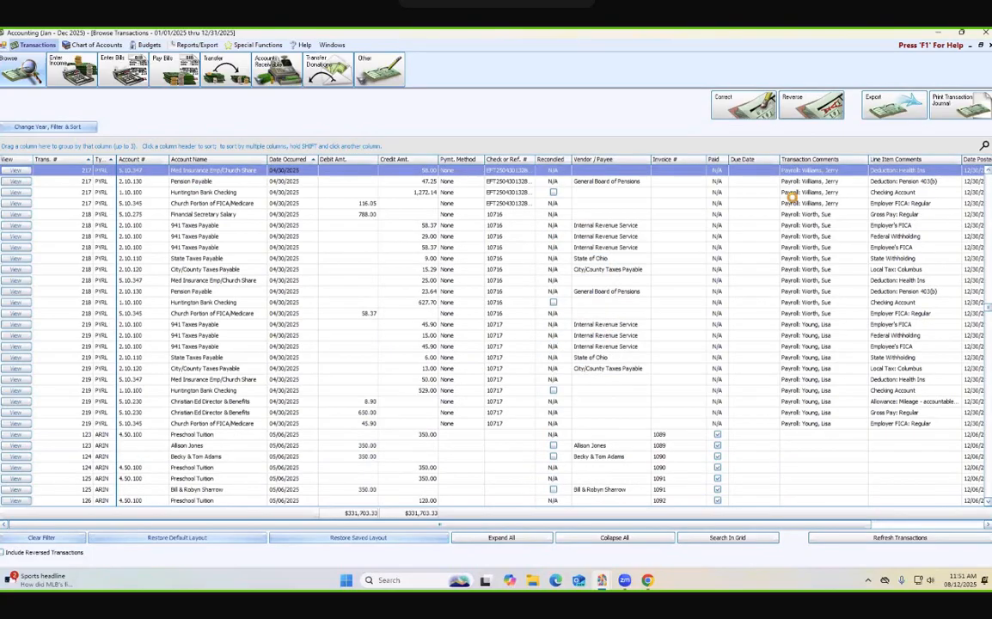
pyautogui.click(989, 45)
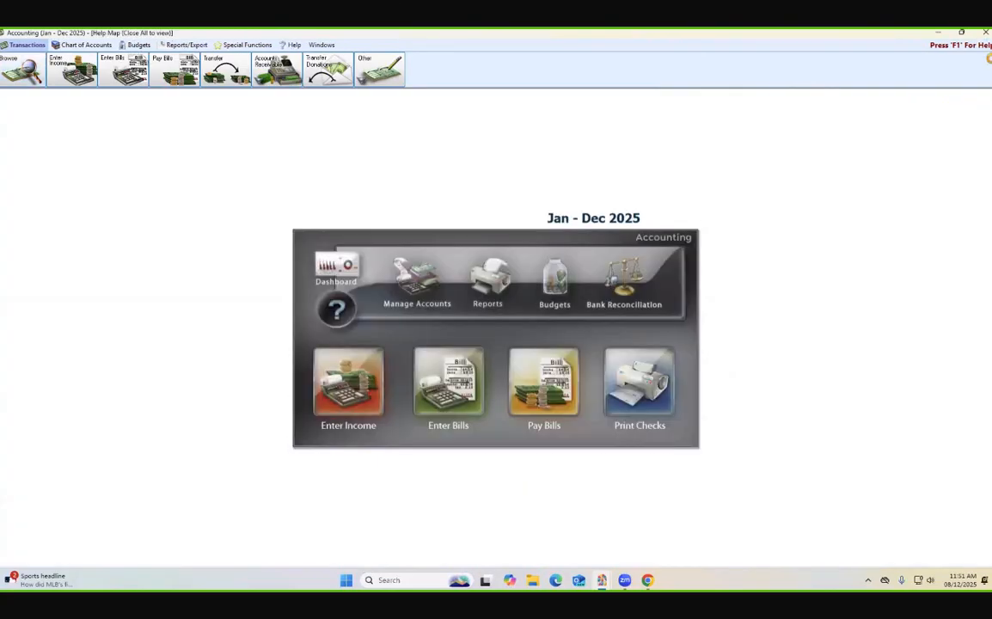
# - Start a new bill for the HomeTown Bank vendor tied to the Construction Loan Liability account
pyautogui.click(455, 407)
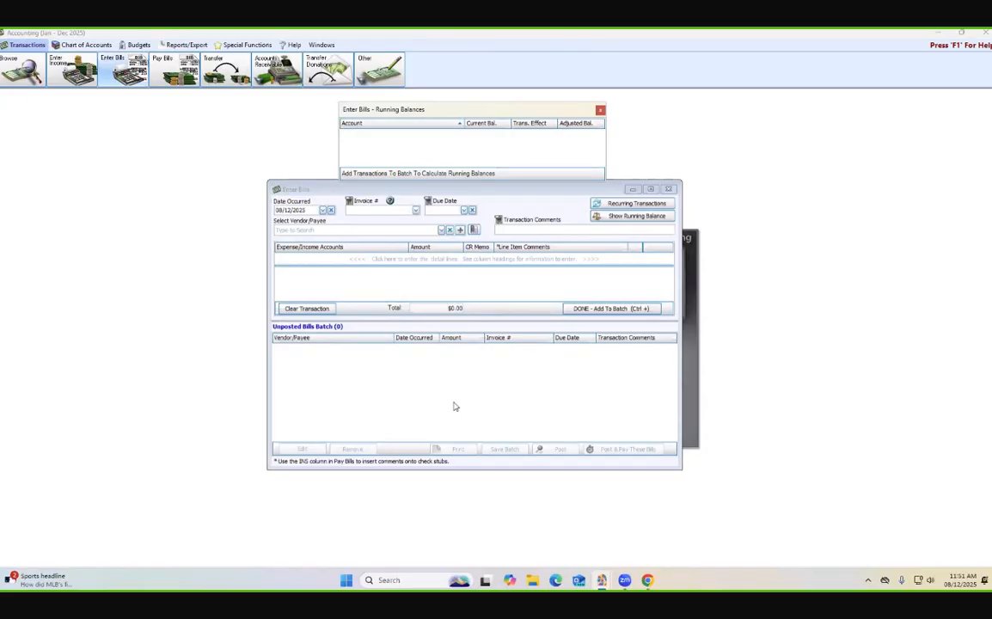
pyautogui.click(329, 231)
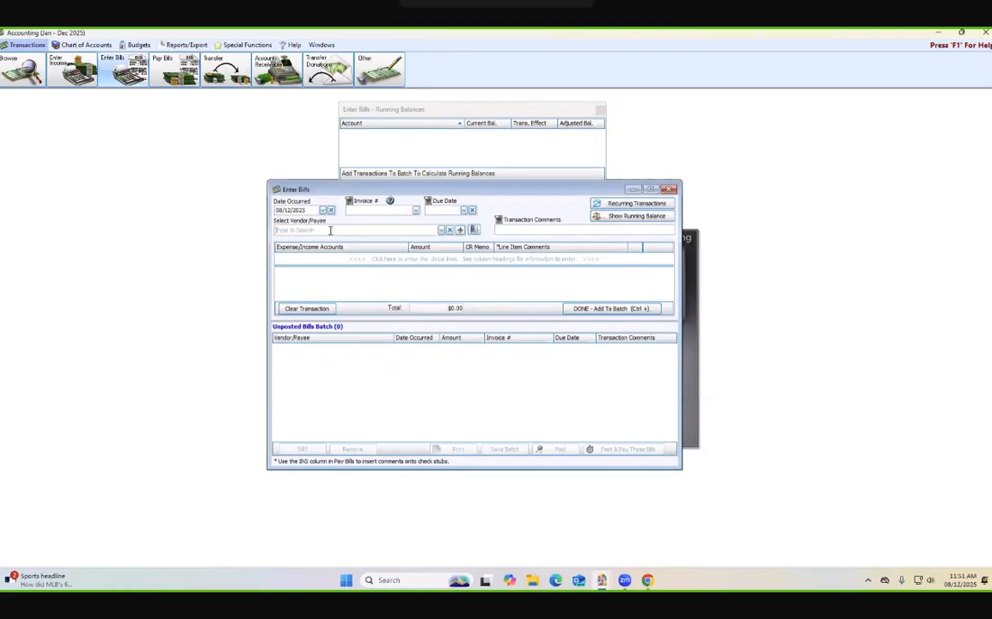
pyautogui.write('co')
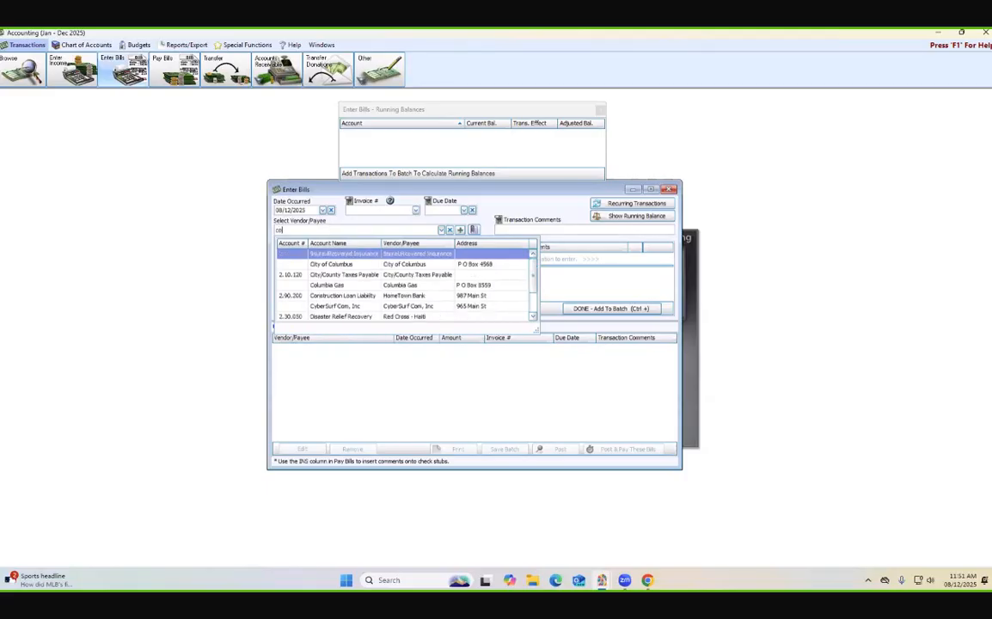
pyautogui.write('ns')
pyautogui.click(339, 254)
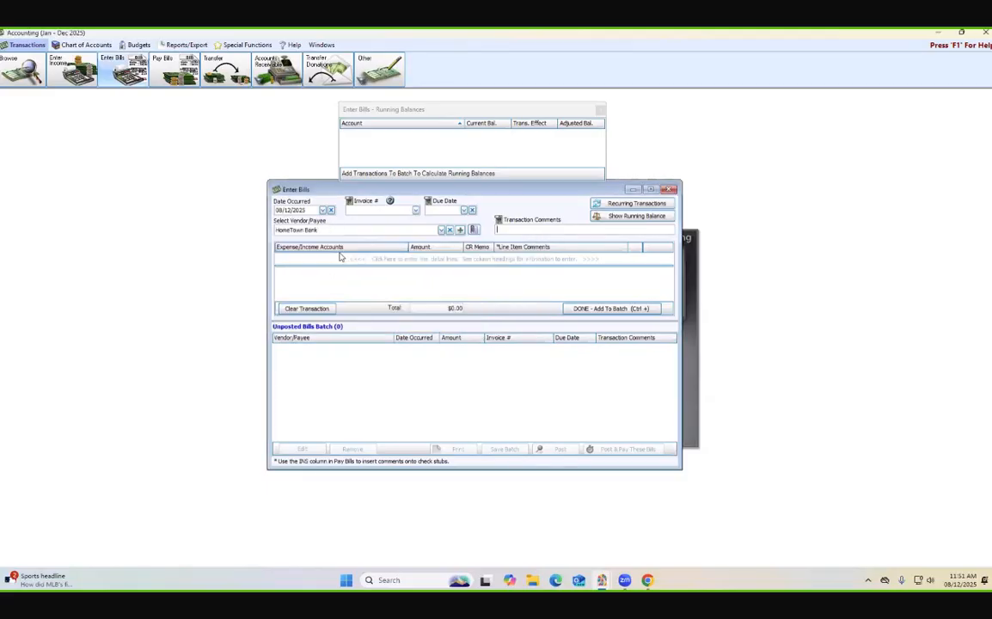
# - Add a bill line of 210.00 to the 5.20.210 Construction Loan Interest Expense account
pyautogui.click(343, 259)
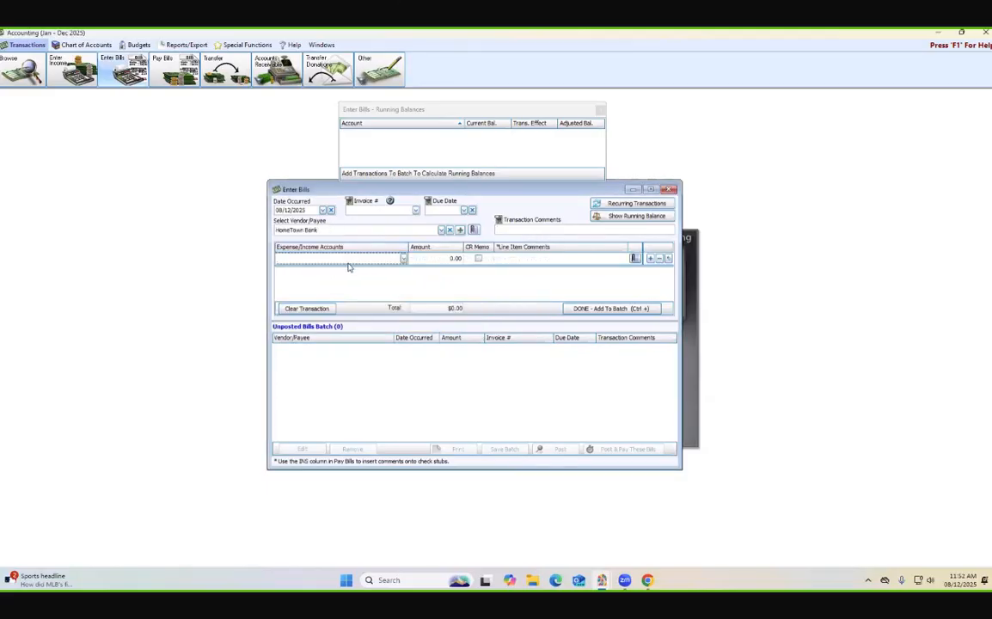
pyautogui.write('inter')
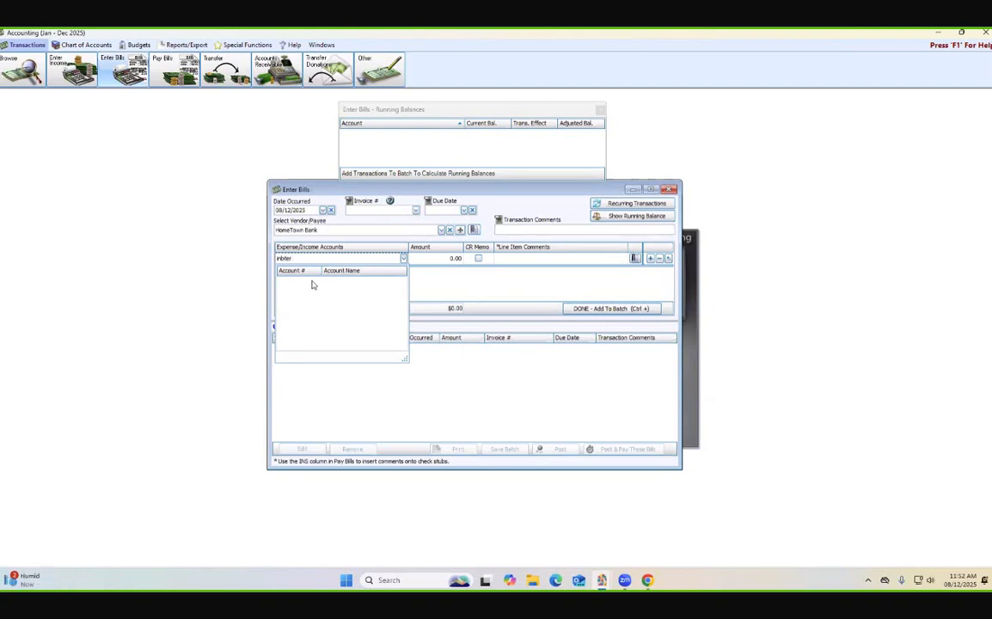
pyautogui.press('BackSpace')
pyautogui.press('BackSpace')
pyautogui.press('BackSpace')
pyautogui.press('BackSpace')
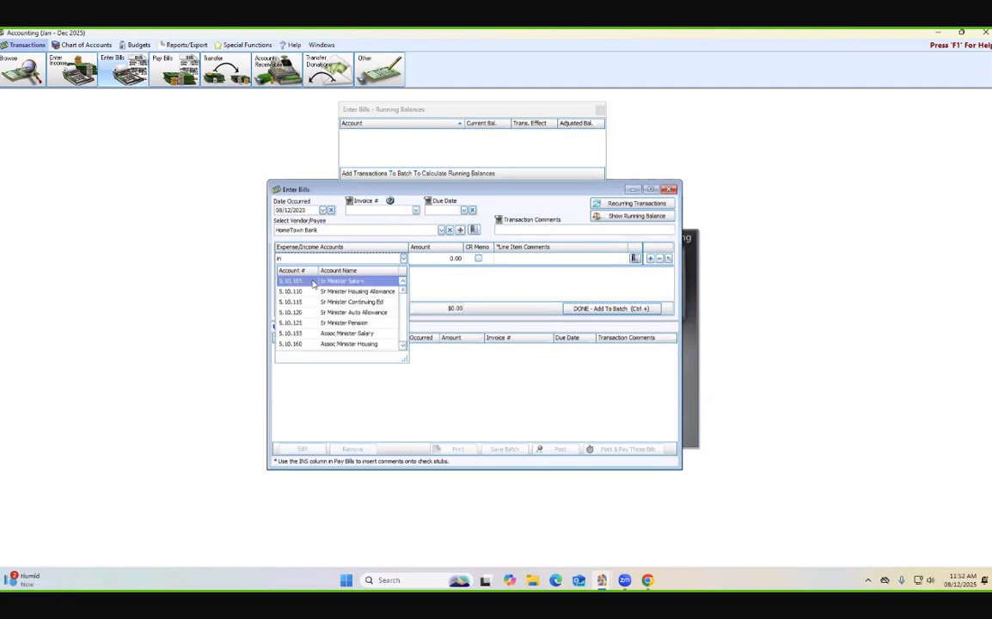
pyautogui.write('tere')
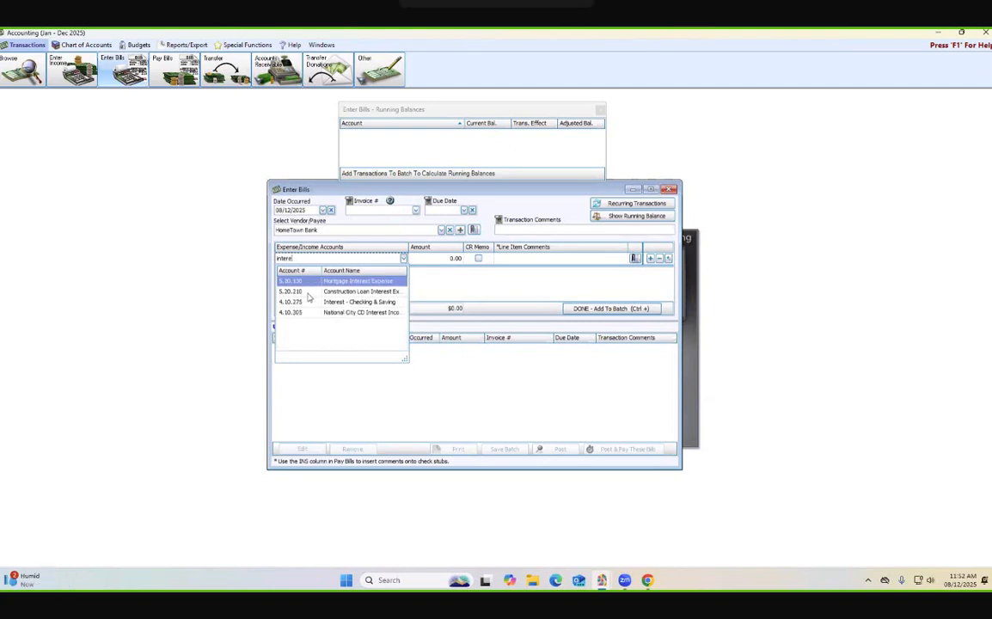
pyautogui.click(346, 294)
pyautogui.click(458, 259)
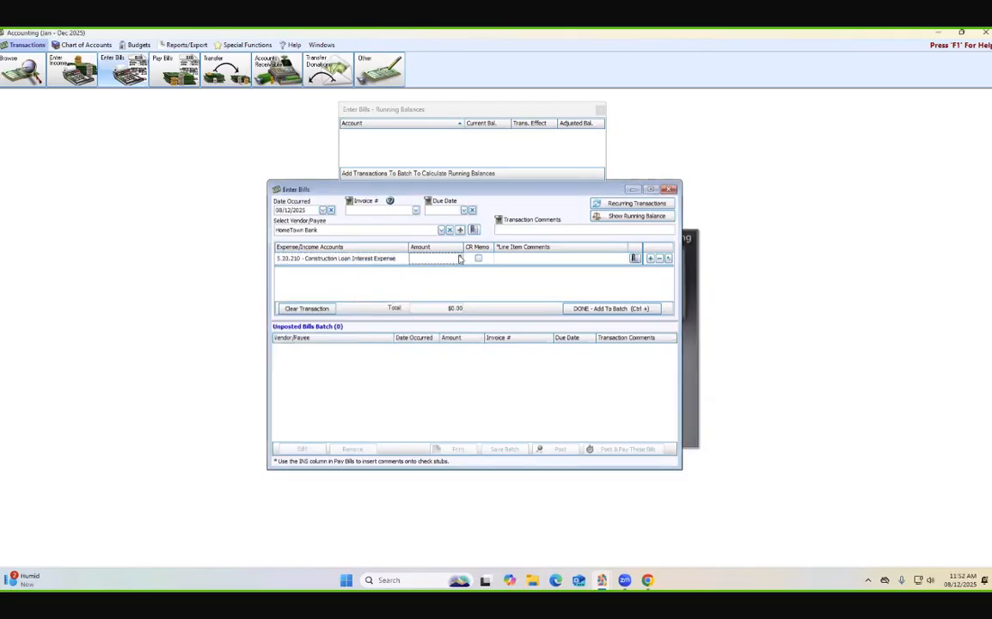
pyautogui.write('210.')
# - Add a second line of 790.00 to the 5.20.200 Construction Loan Principal Expense account, and add the bill to the batch
pyautogui.click(651, 260)
pyautogui.write('p')
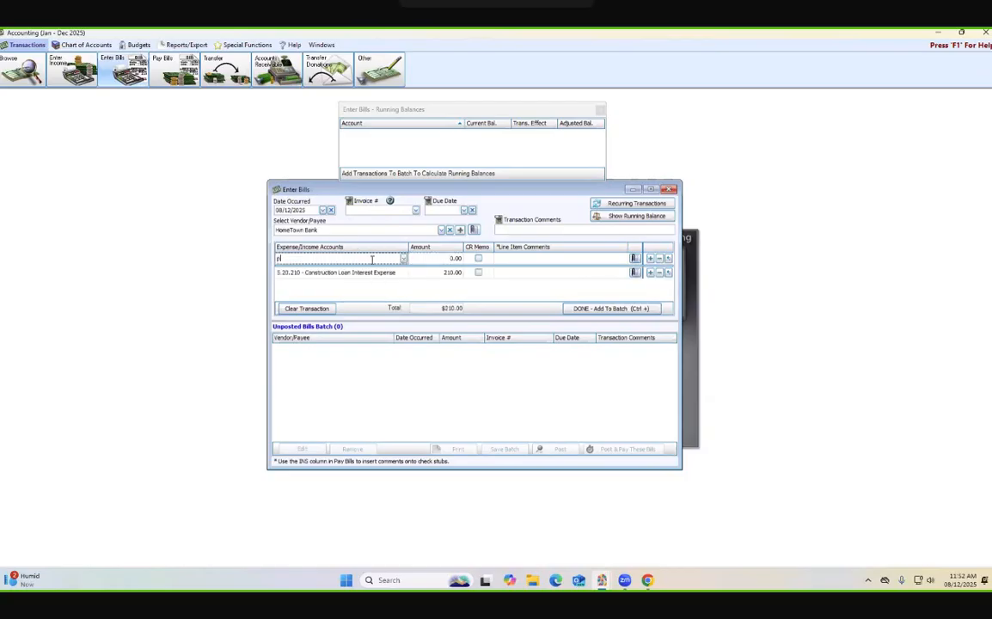
pyautogui.write('rinc')
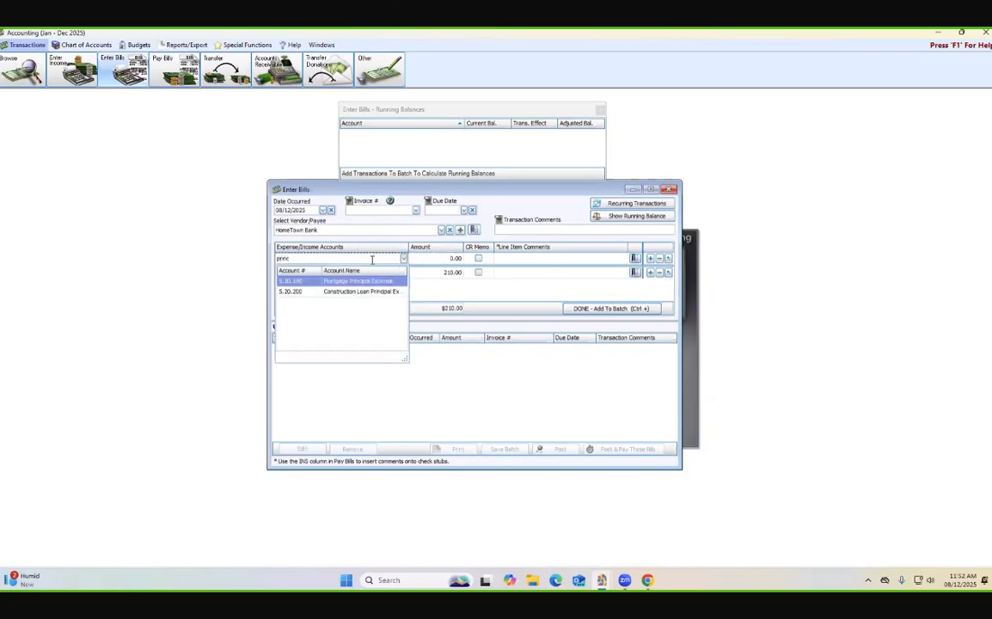
pyautogui.click(367, 293)
pyautogui.click(453, 261)
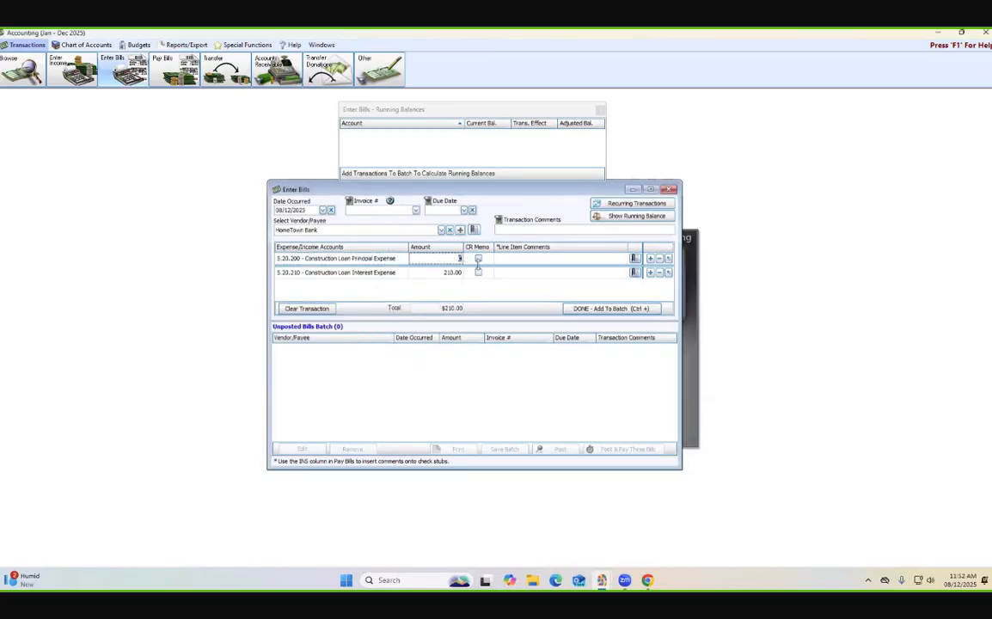
pyautogui.write('790.00')
pyautogui.click(485, 264)
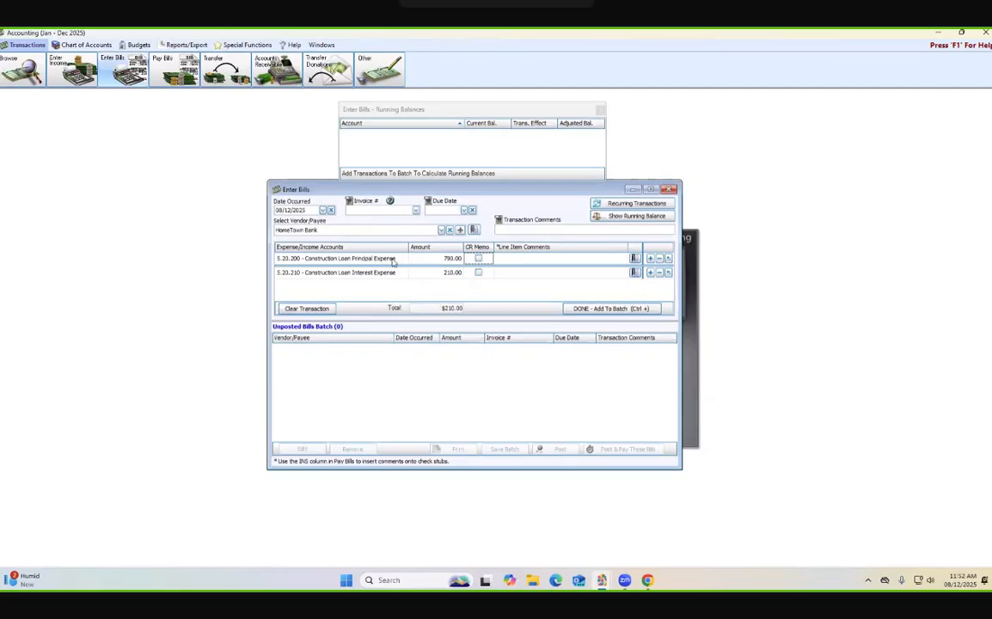
pyautogui.click(607, 311)
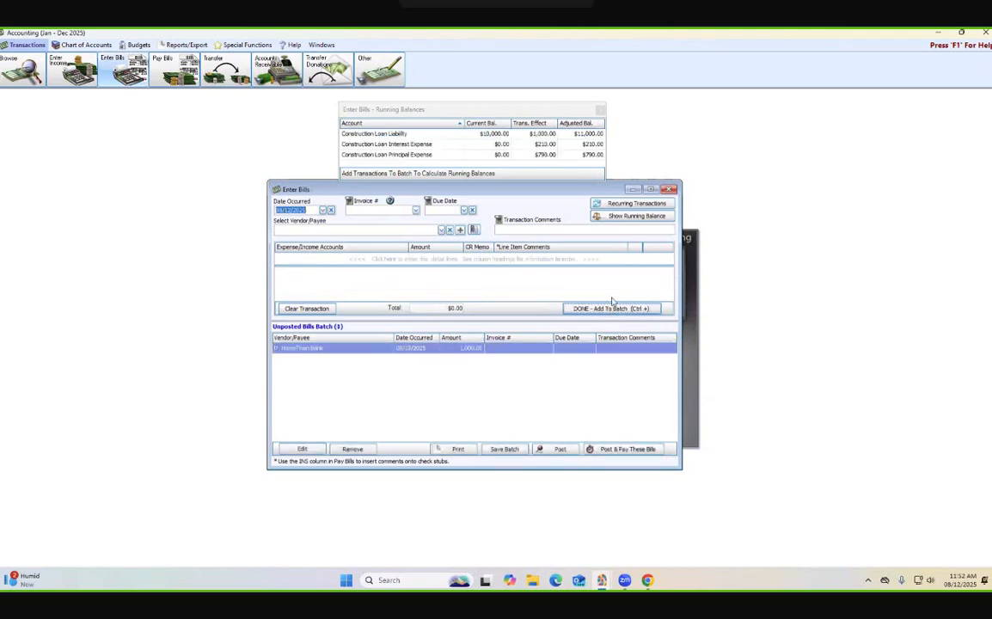
# - Review the bill's running balances, then post the HomeTown Bank bill for immediate payment without printing the transaction
pyautogui.click(519, 110)
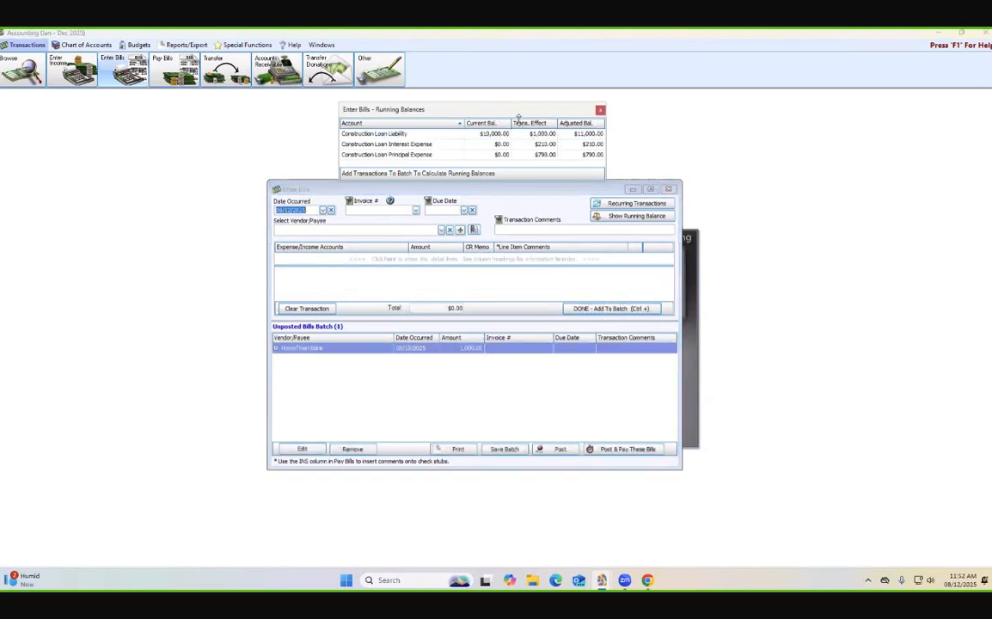
pyautogui.moveTo(519, 110); pyautogui.dragTo(524, 98)
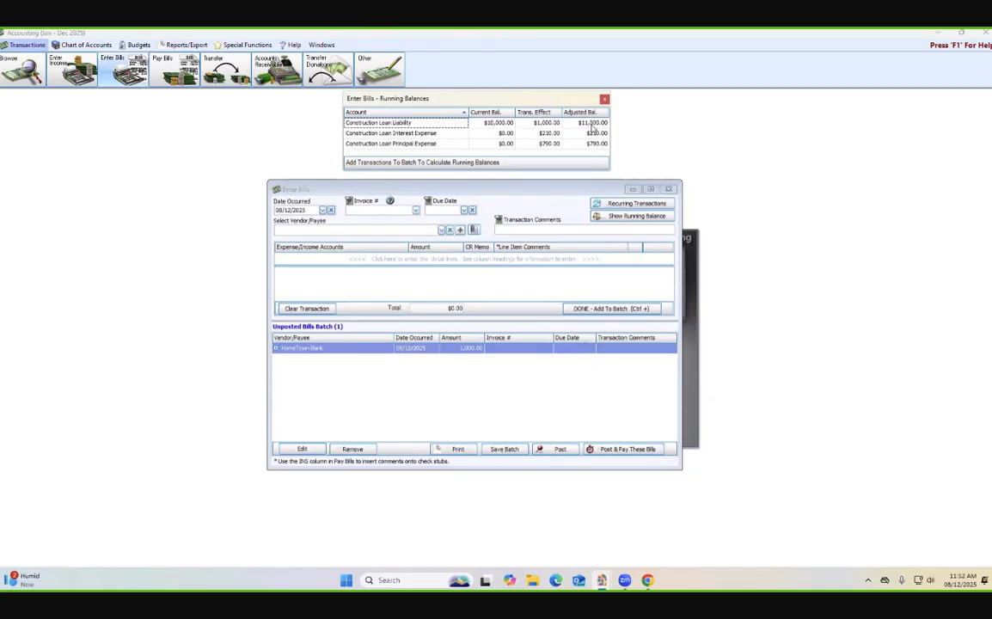
pyautogui.click(502, 195)
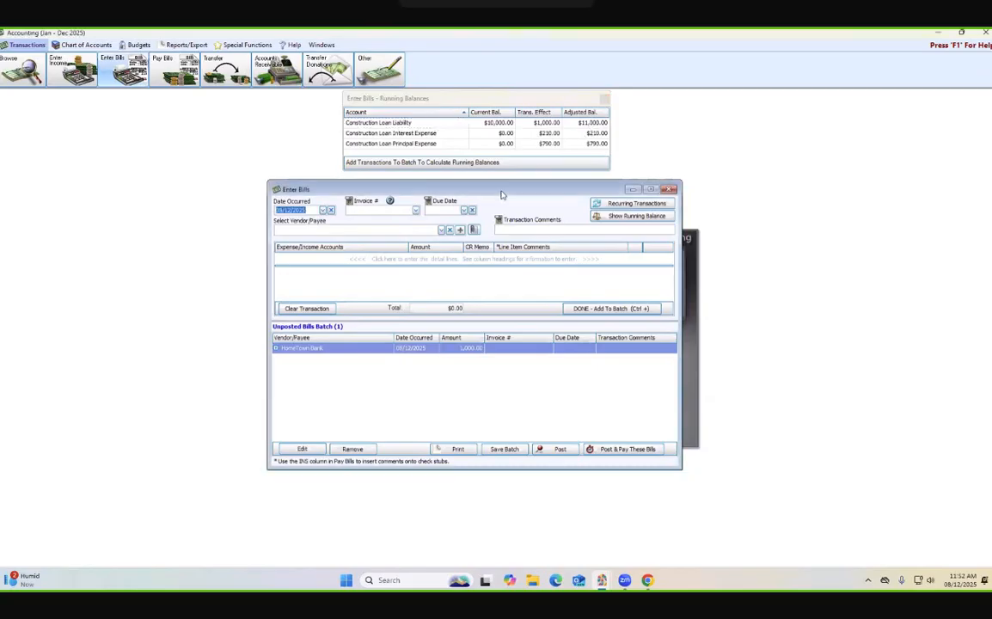
pyautogui.click(619, 449)
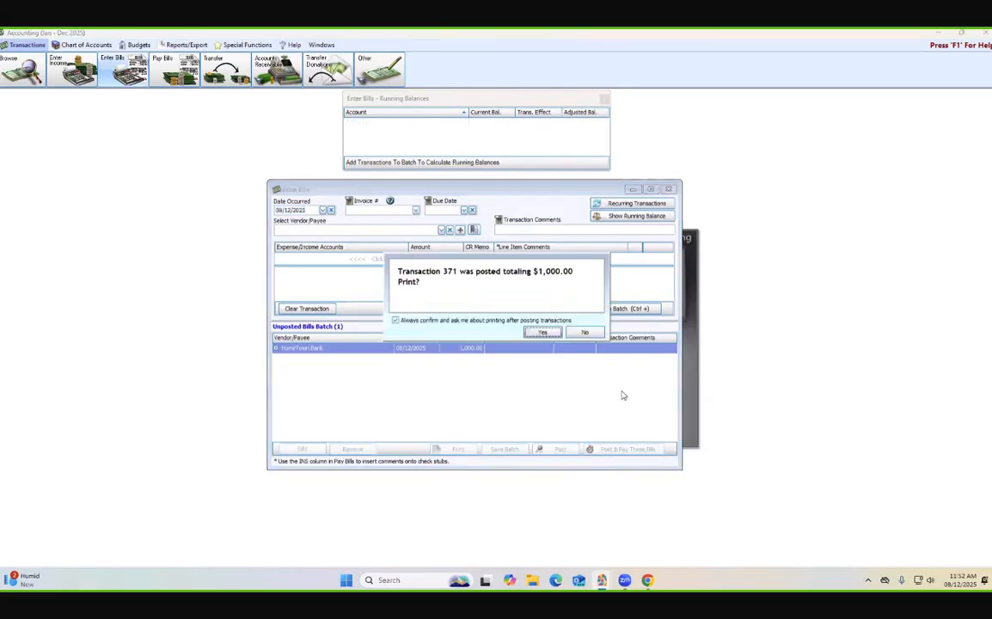
pyautogui.click(585, 331)
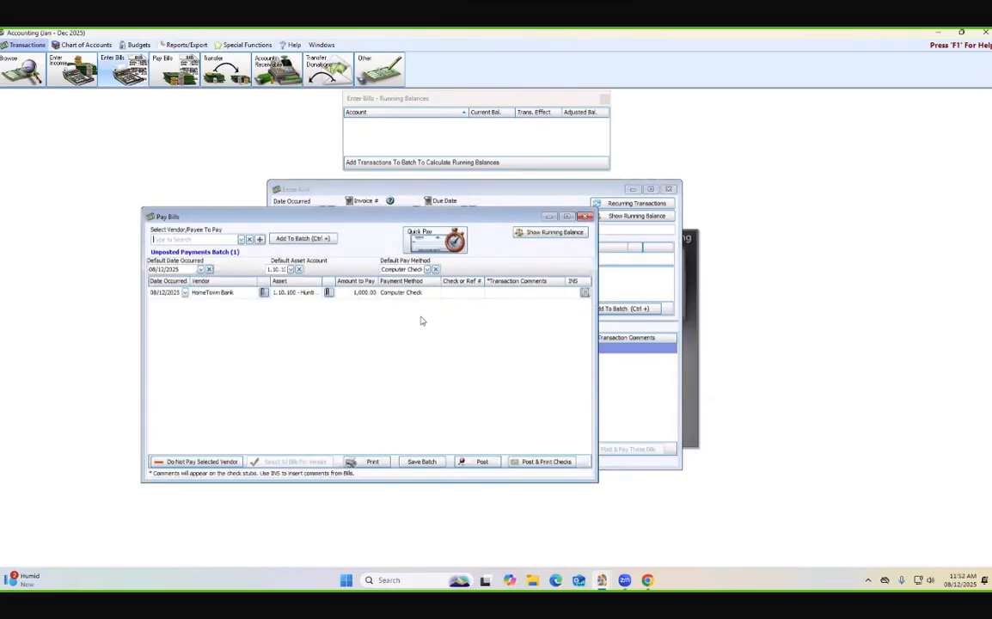
# - Set the HomeTown Bank payment method to EFT and show the payment's running balances, closing the leftover Enter Bills balances
pyautogui.click(400, 292)
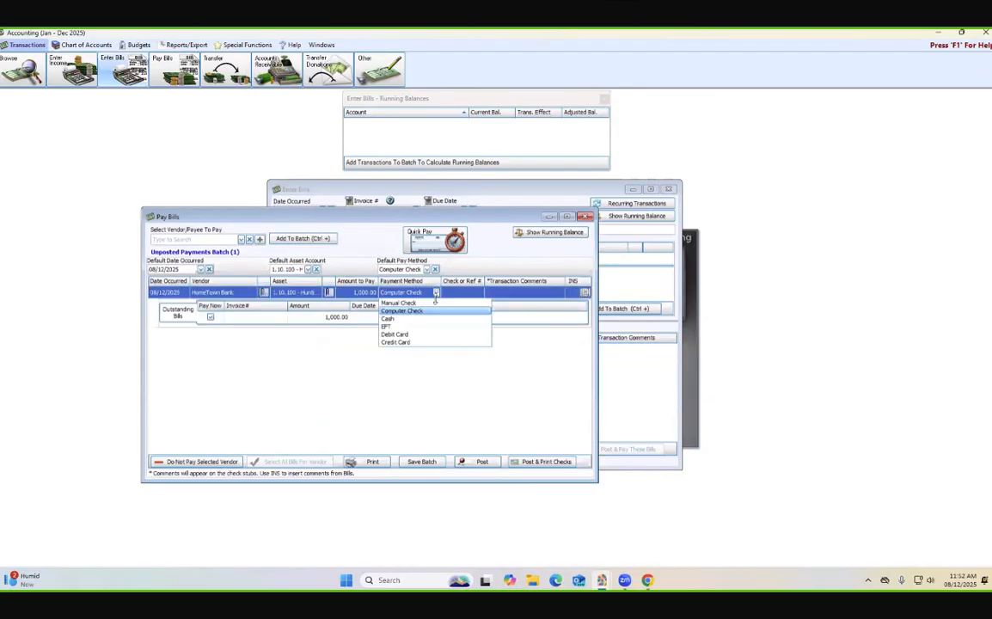
pyautogui.click(388, 327)
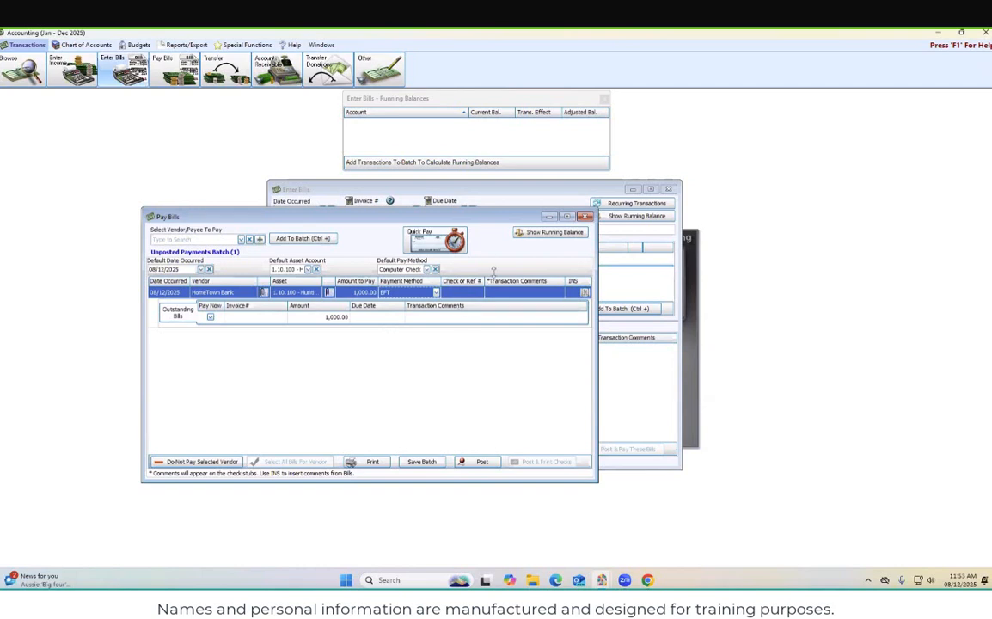
pyautogui.click(542, 234)
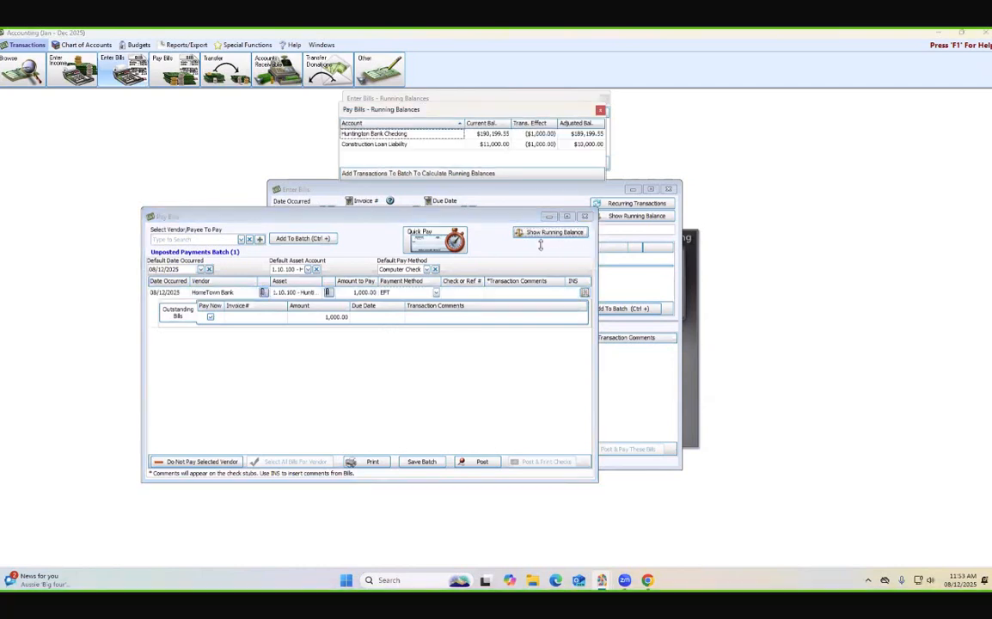
pyautogui.click(476, 98)
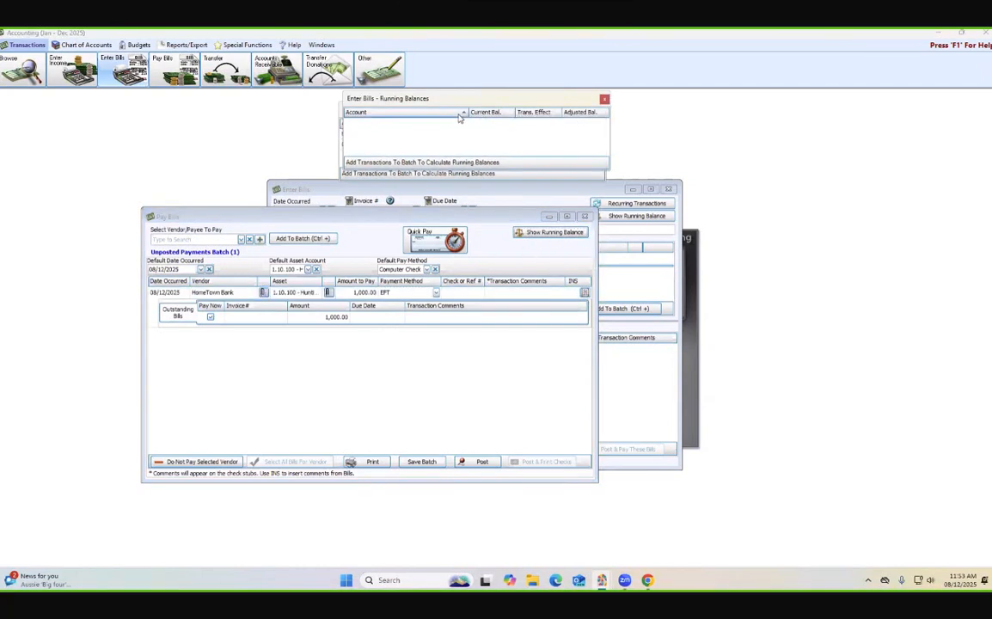
pyautogui.click(605, 99)
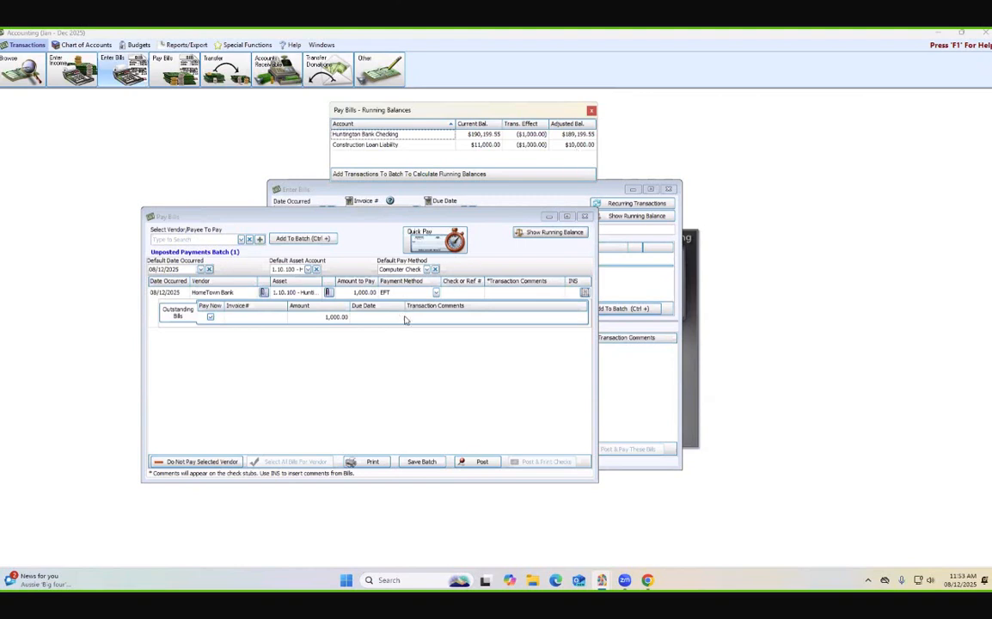
# - Post the HomeTown Bank payment, accepting the mismatched fund asset account, and close the payment and bill entry windows
pyautogui.click(483, 473)
pyautogui.click(483, 464)
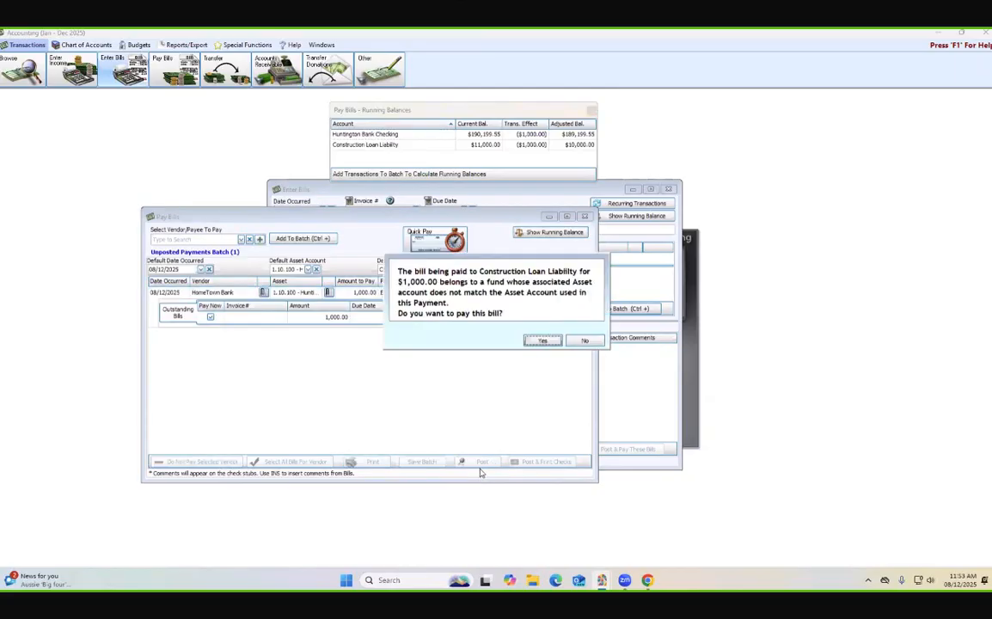
pyautogui.click(533, 344)
pyautogui.click(539, 341)
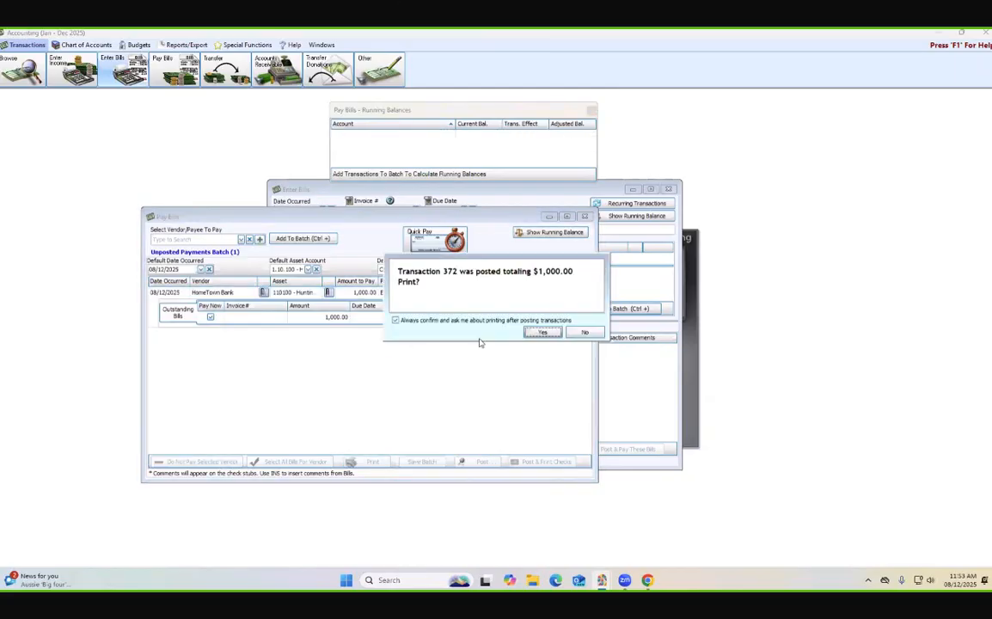
pyautogui.click(544, 334)
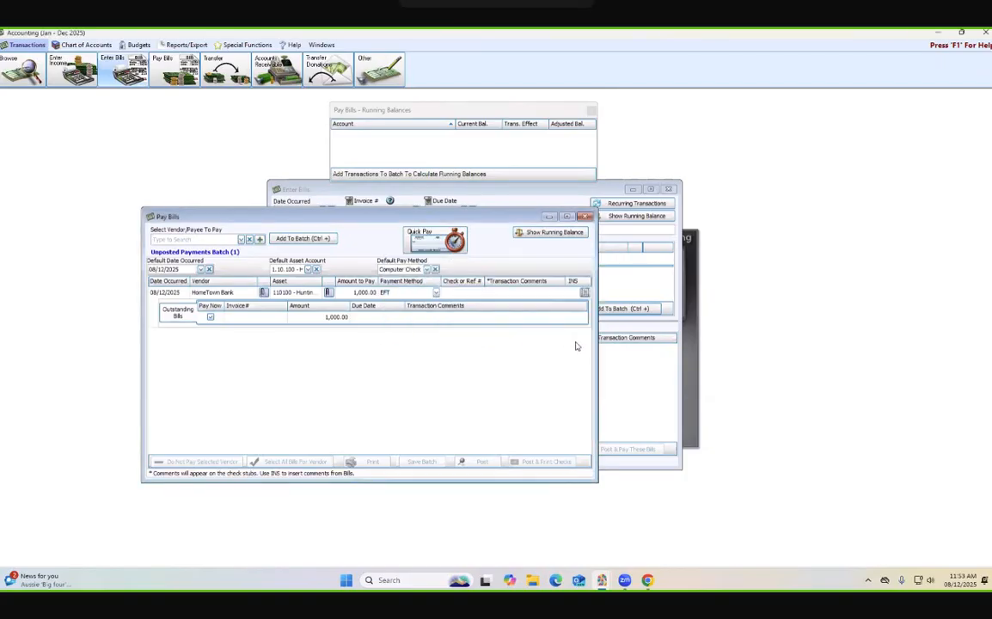
pyautogui.click(584, 216)
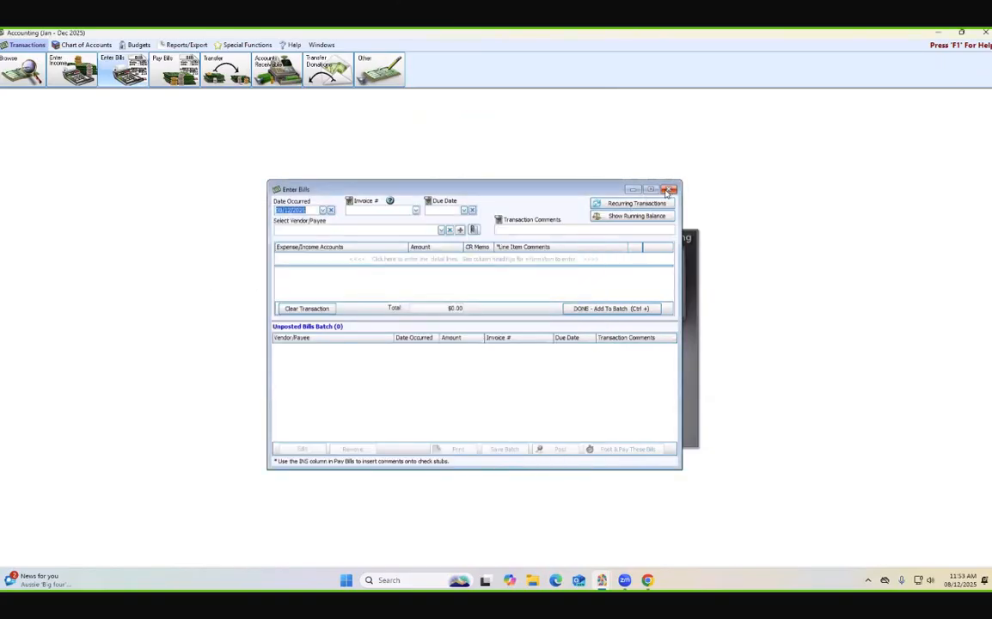
pyautogui.click(669, 189)
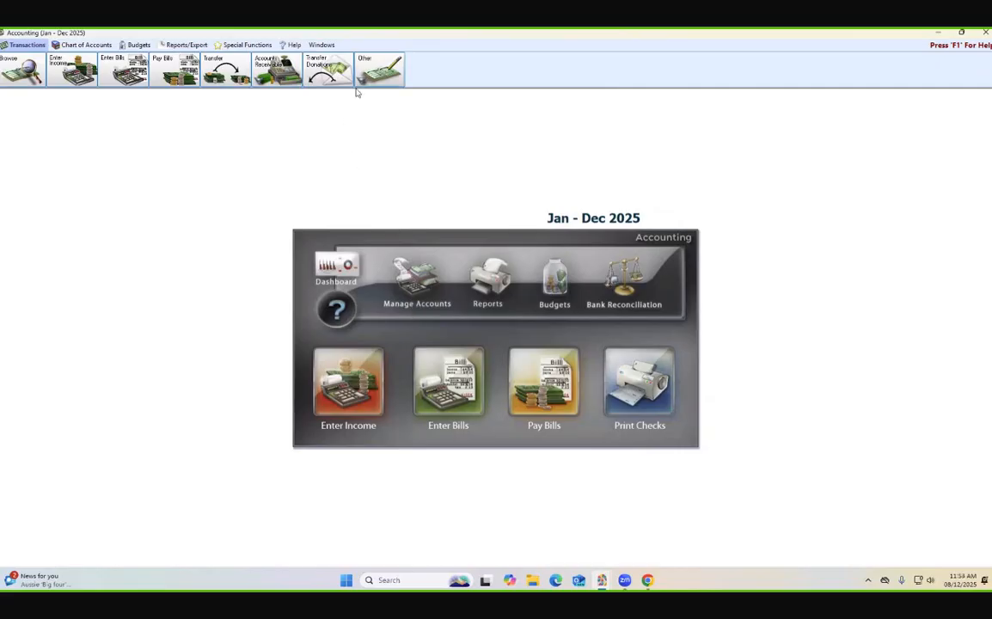
# - Start a journal entry transaction dated 08/12/2025 with the transaction comment "adj for loan principal."
pyautogui.click(376, 73)
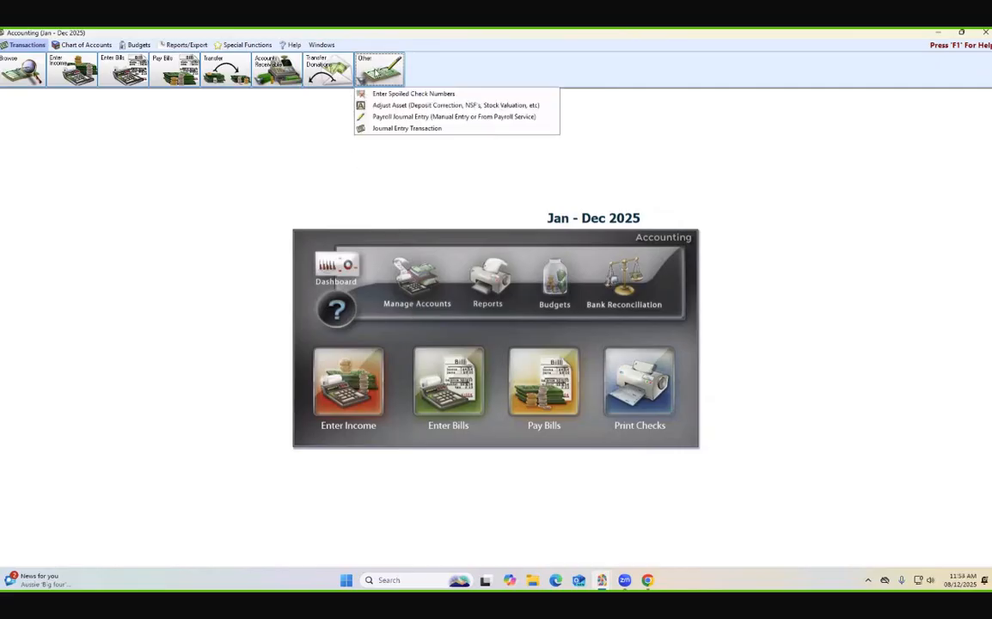
pyautogui.click(411, 128)
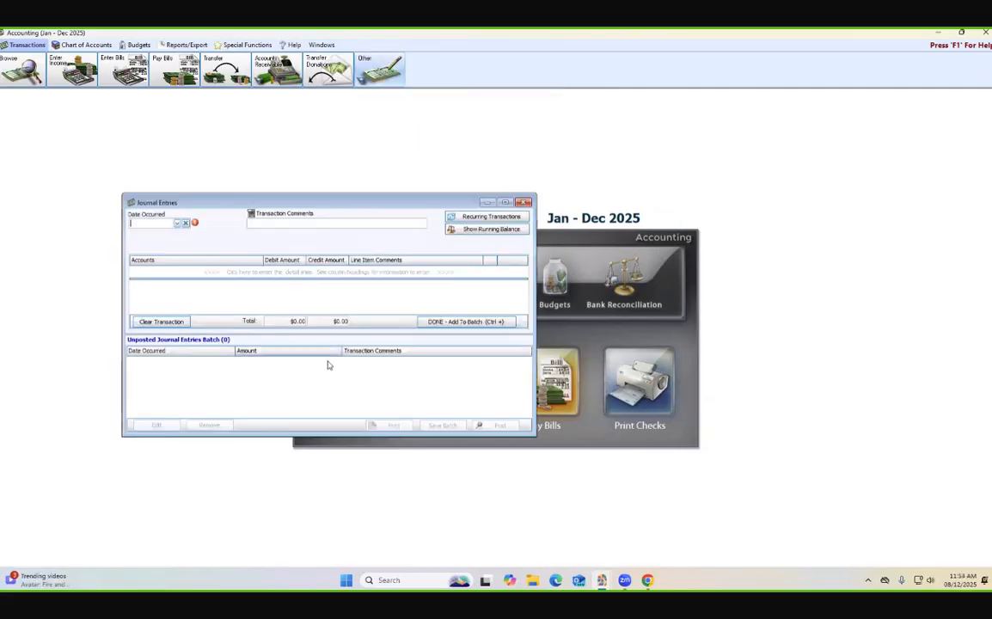
pyautogui.click(176, 223)
pyautogui.click(169, 294)
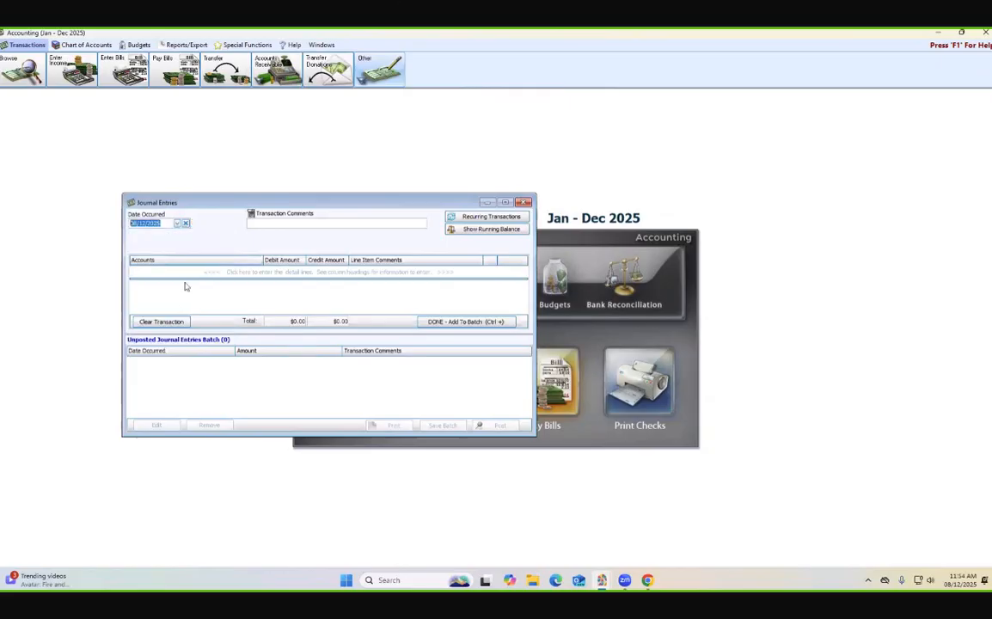
pyautogui.click(269, 224)
pyautogui.write('adj gfsl')
pyautogui.press('BackSpace')
pyautogui.write('for loan princi')
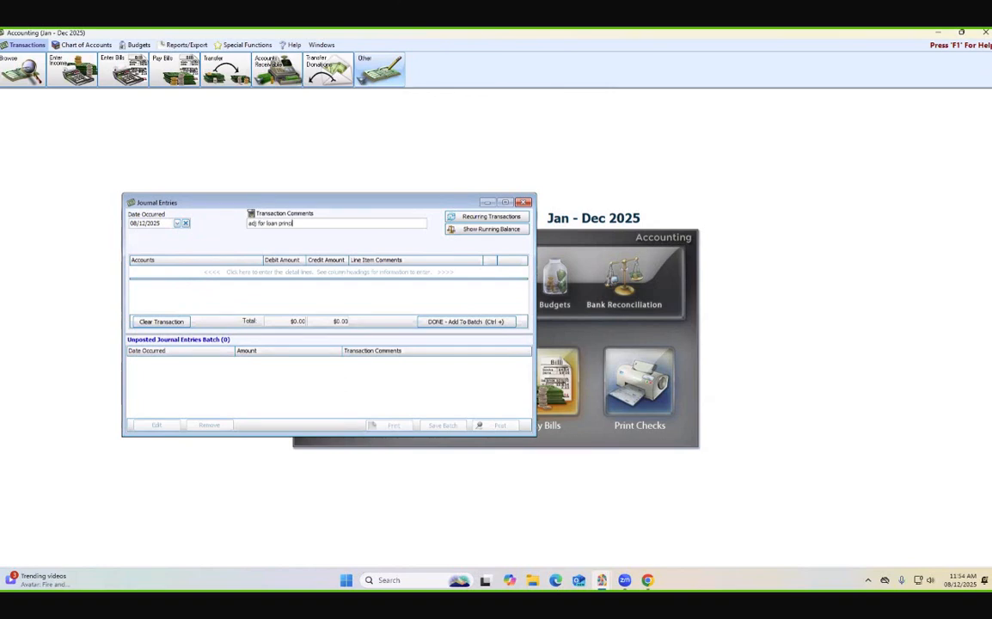
pyautogui.write('pal')
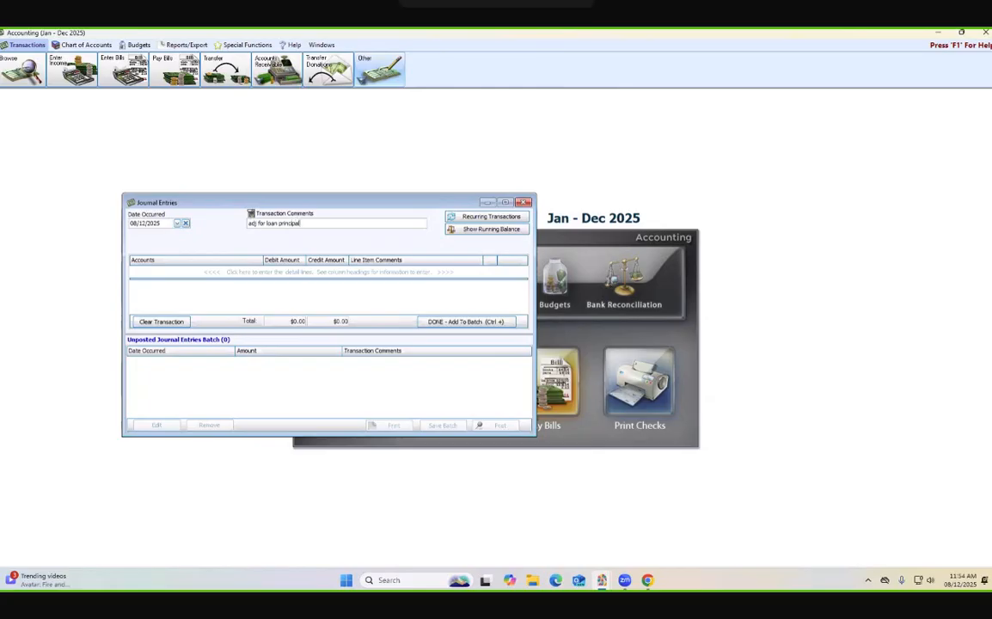
pyautogui.write('.')
# - Add a journal line debiting 790.00 to the 2.90.200 Construction Loan Liability account
pyautogui.click(186, 273)
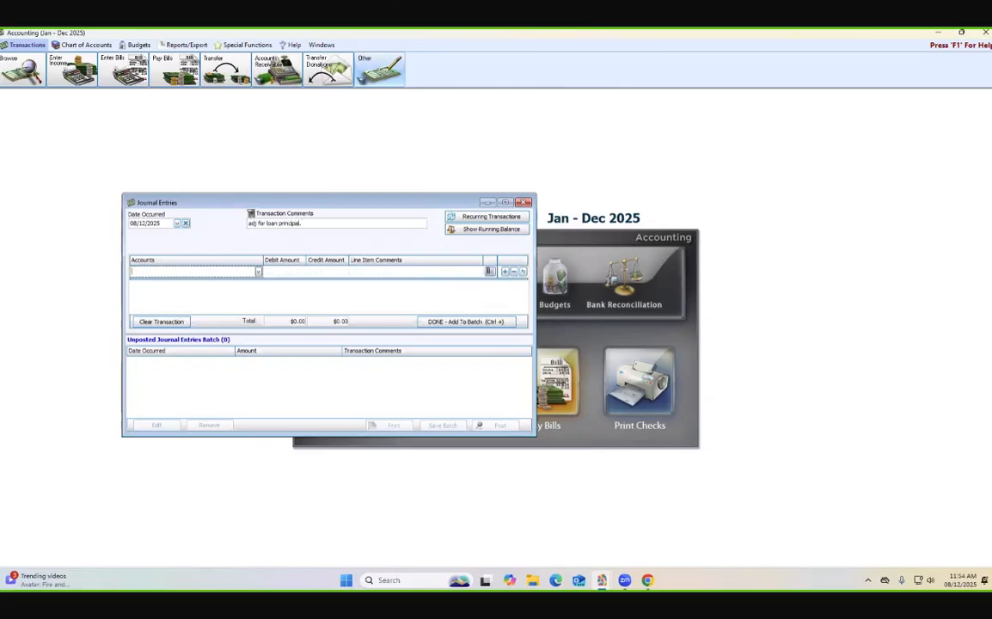
pyautogui.write('l')
pyautogui.press('BackSpace')
pyautogui.write('c')
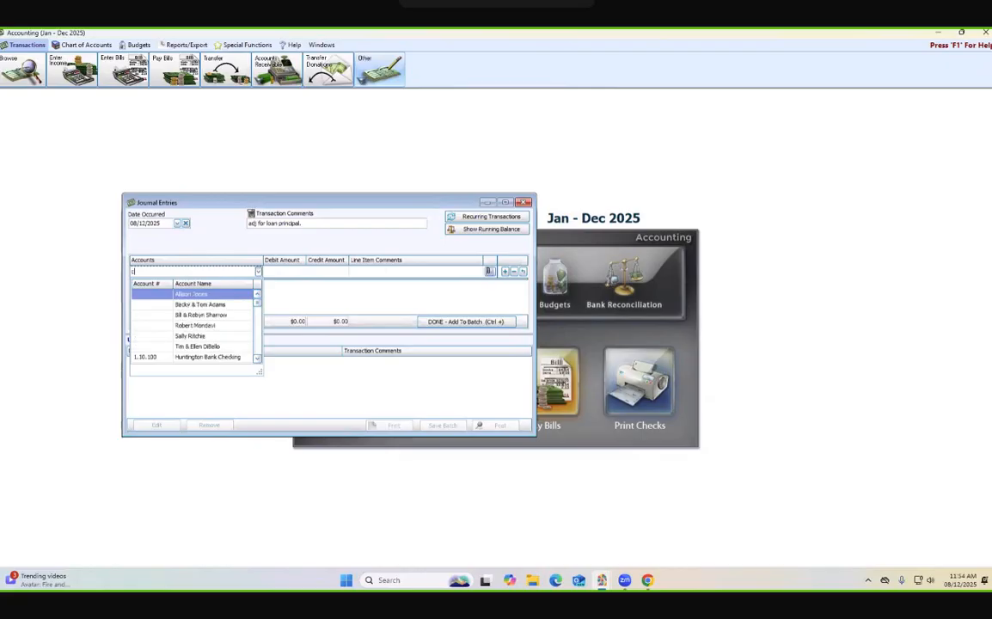
pyautogui.write('onstr')
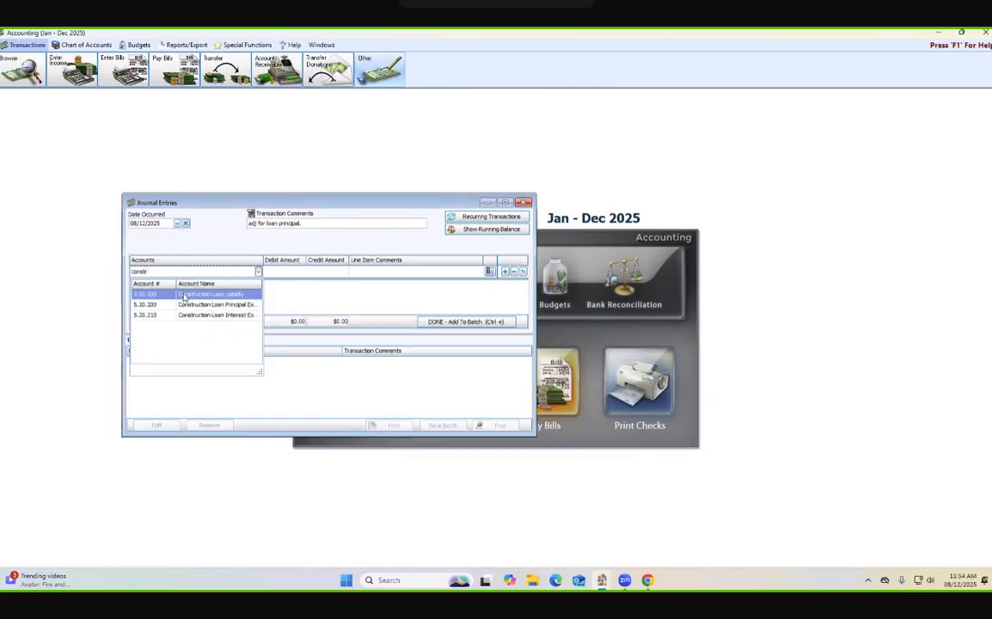
pyautogui.press('Return')
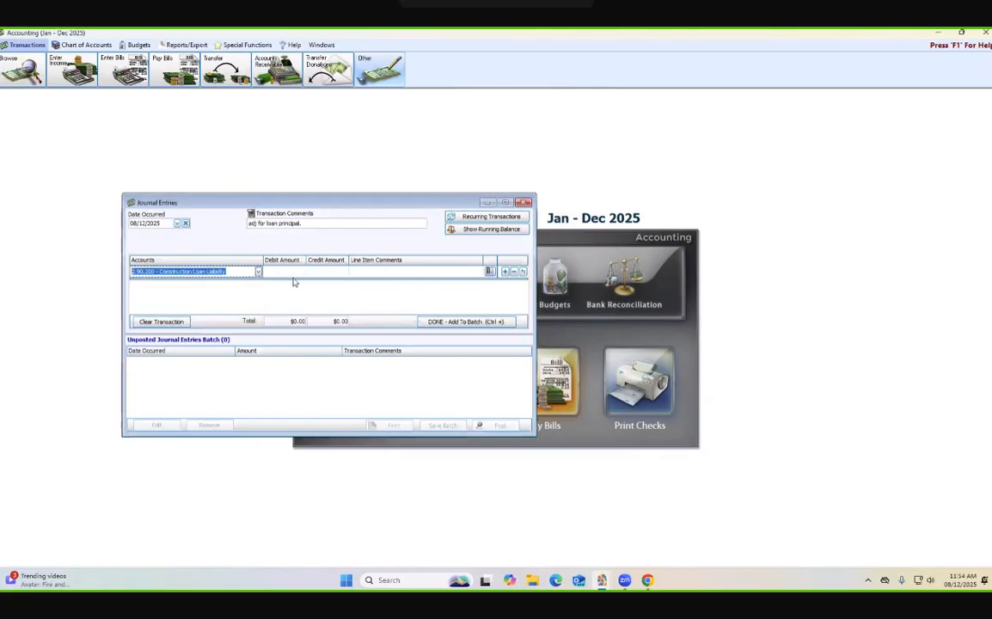
pyautogui.press('Tab')
pyautogui.write('790.0')
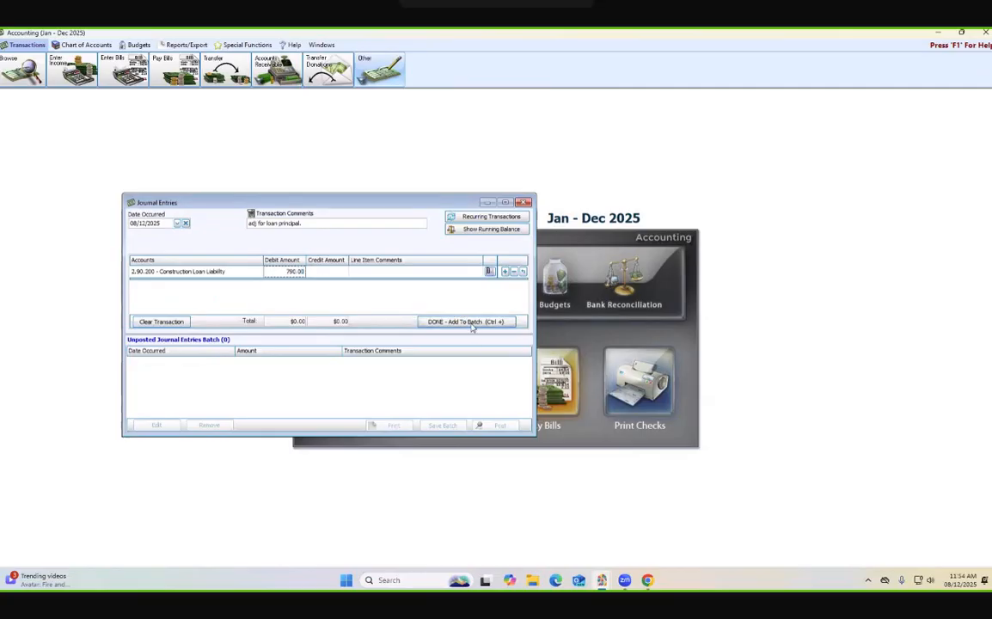
pyautogui.press('Return')
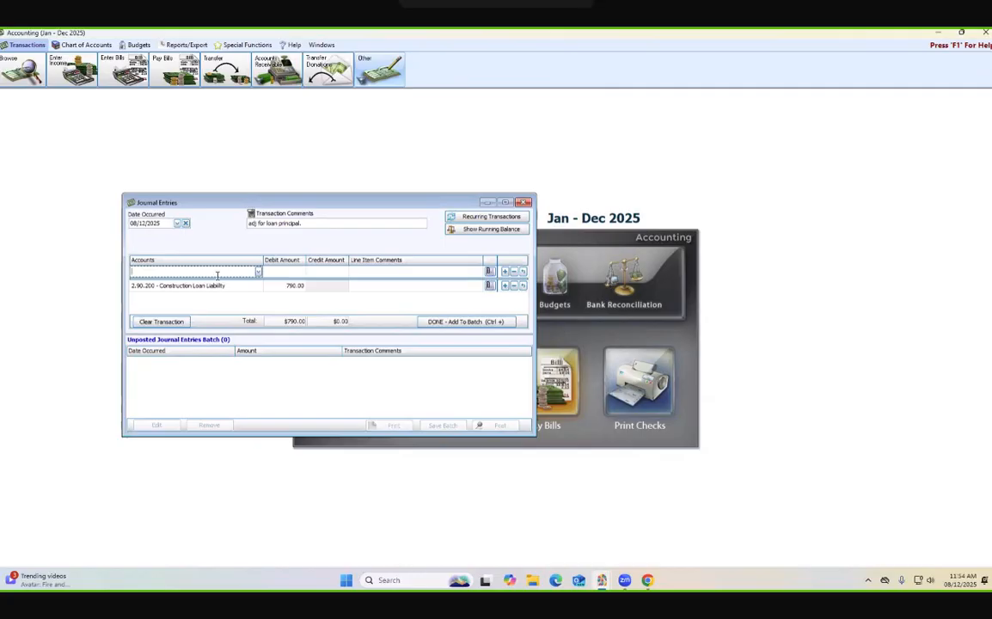
# - Add a second journal line crediting 790 to the 3.20.100 Building Fund Balance account
pyautogui.write('gener')
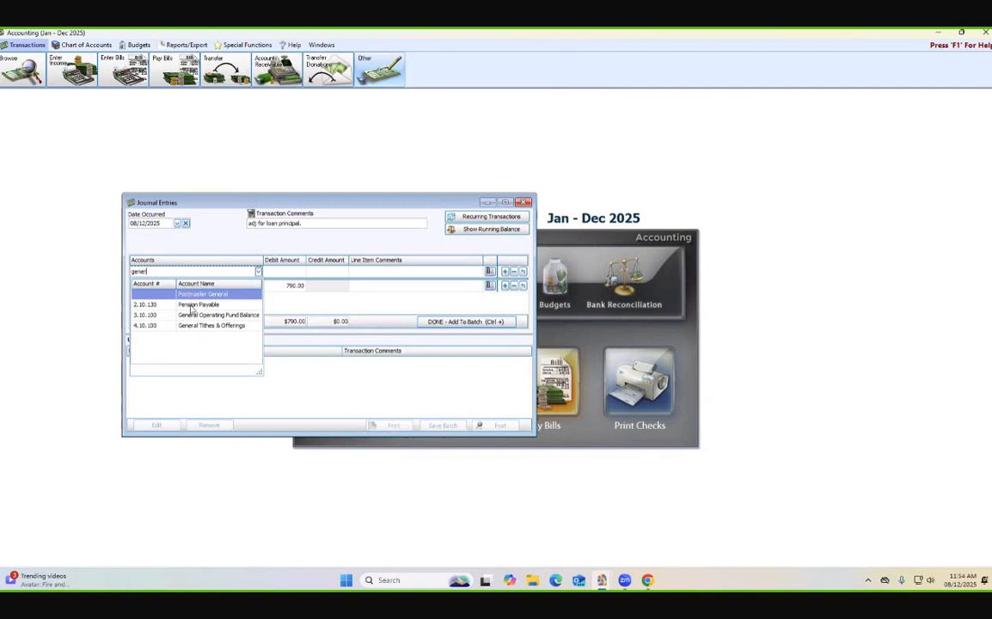
pyautogui.press('BackSpace')
pyautogui.press('BackSpace')
pyautogui.press('BackSpace')
pyautogui.press('BackSpace')
pyautogui.press('BackSpace')
pyautogui.write('build')
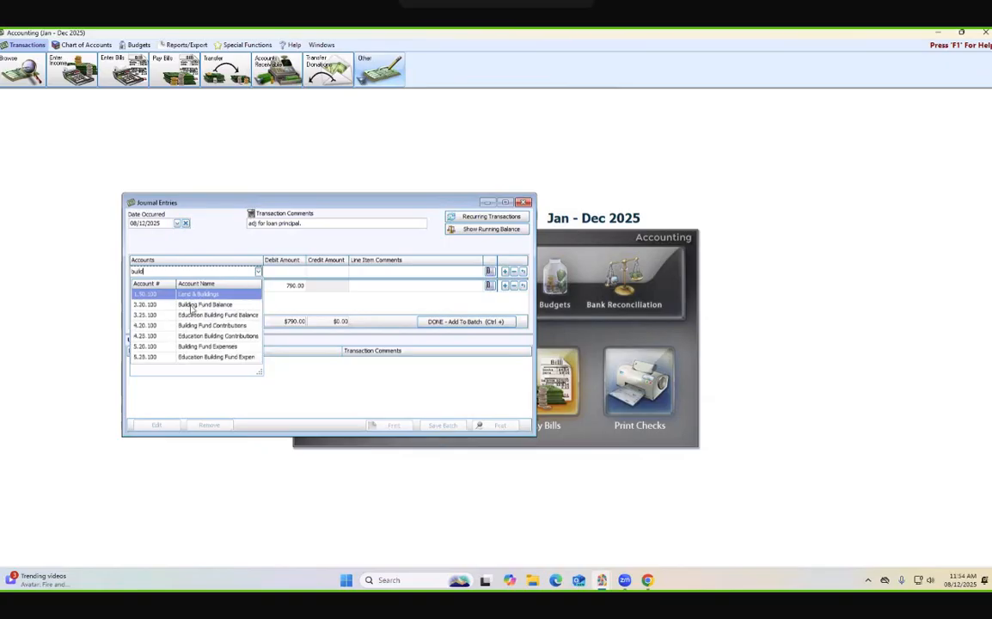
pyautogui.click(196, 305)
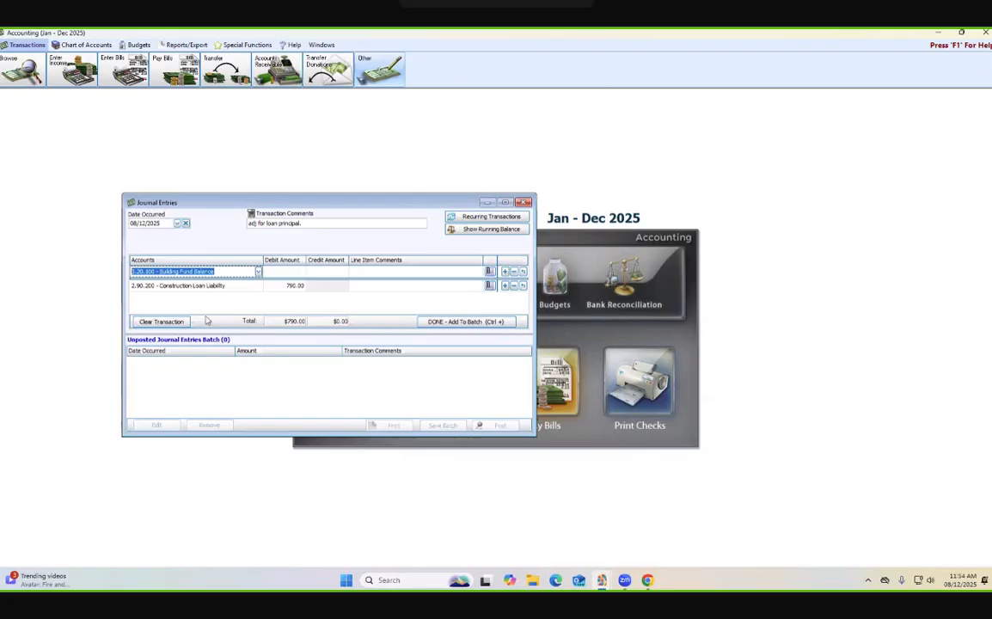
pyautogui.click(319, 271)
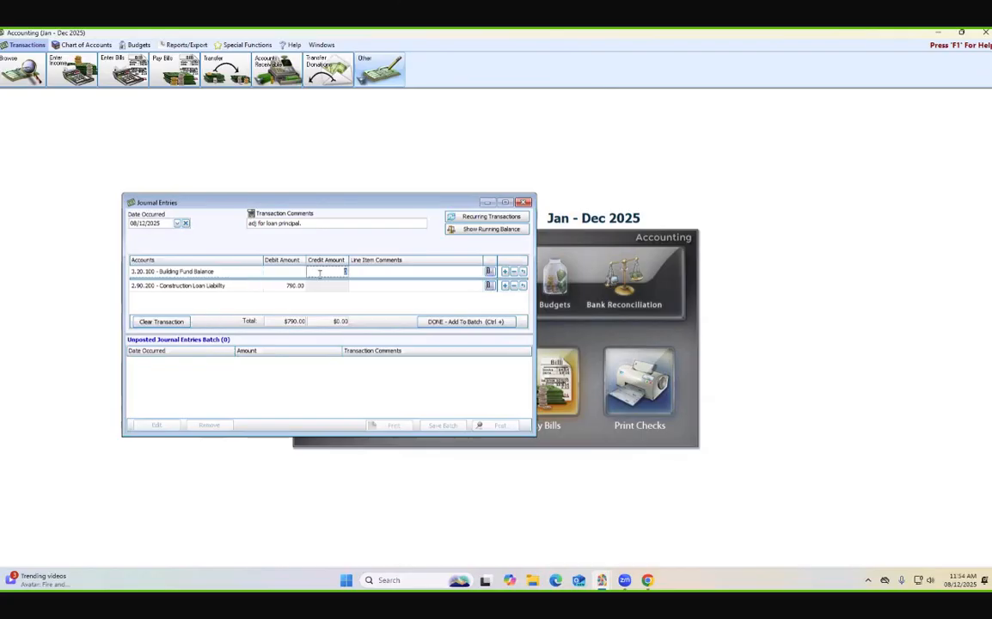
pyautogui.write('790.')
# - Add the journal entry to the unposted batch and show its running balances
pyautogui.click(438, 321)
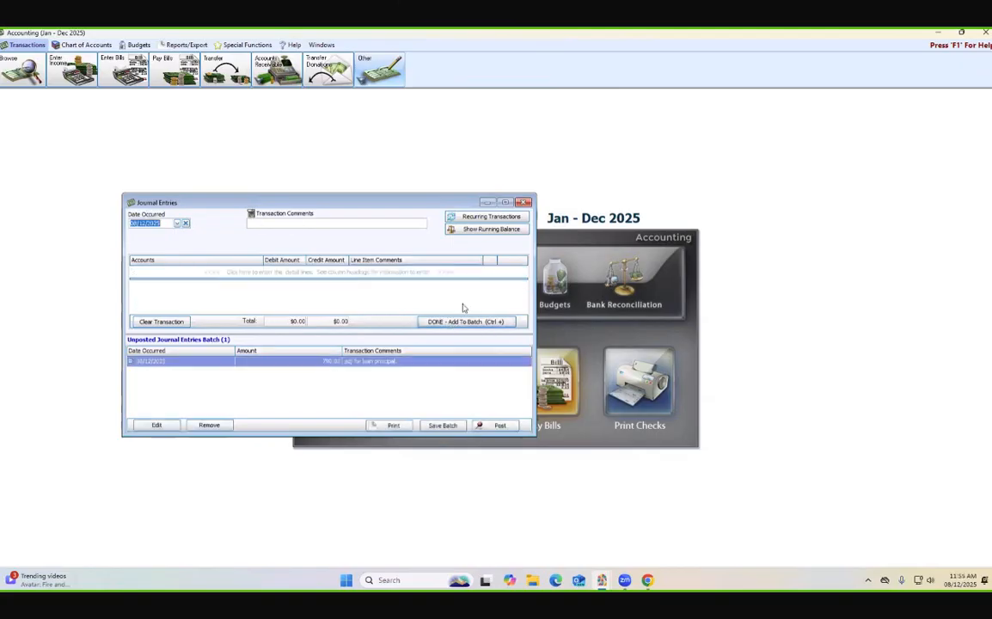
pyautogui.click(469, 230)
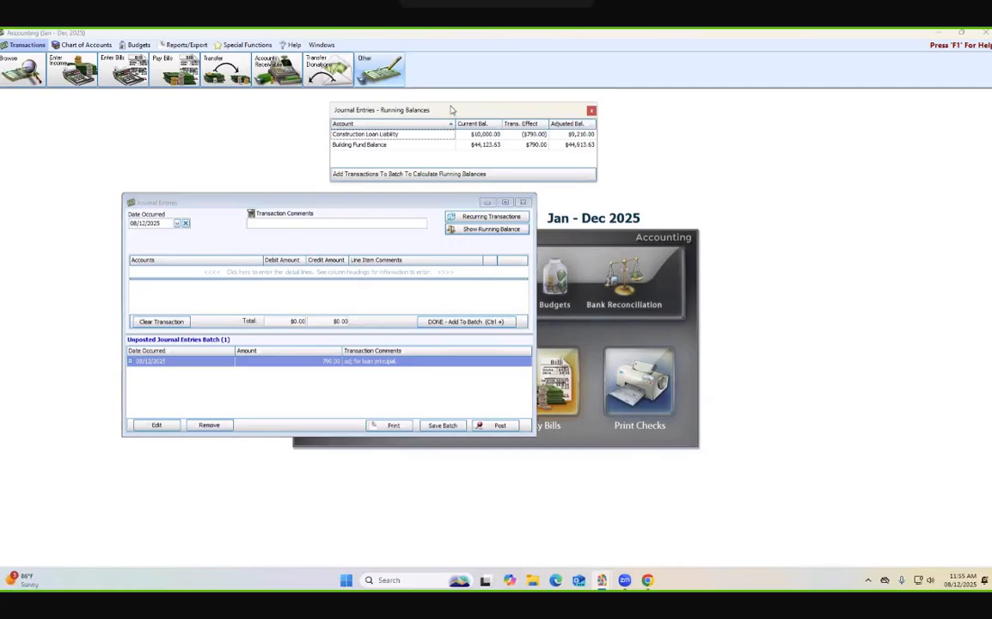
pyautogui.moveTo(409, 108); pyautogui.dragTo(414, 115)
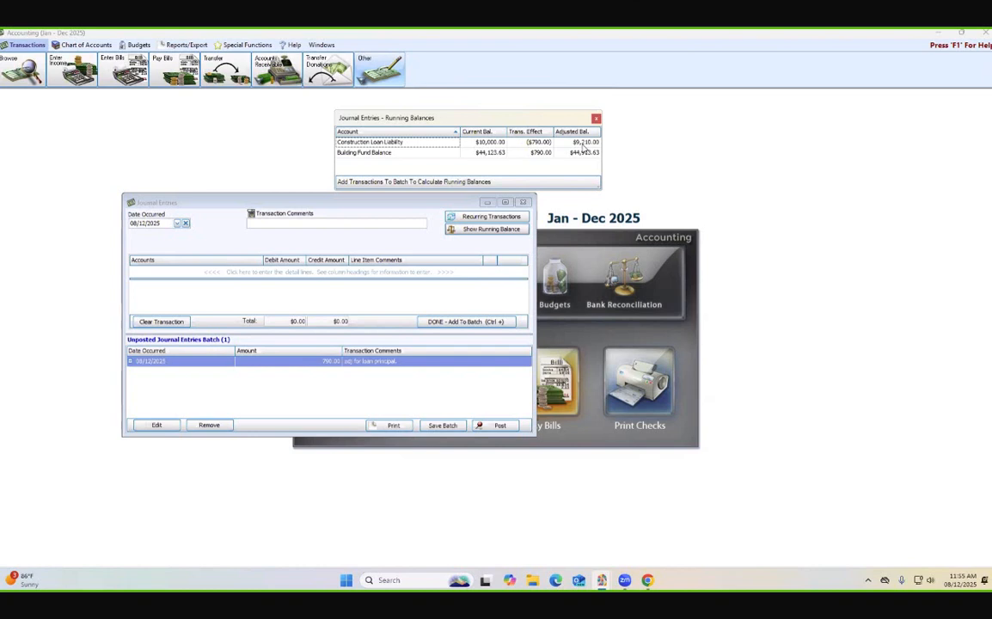
# - Post the unposted journal entry batch without printing it, and close the Journal Entries window
pyautogui.click(502, 433)
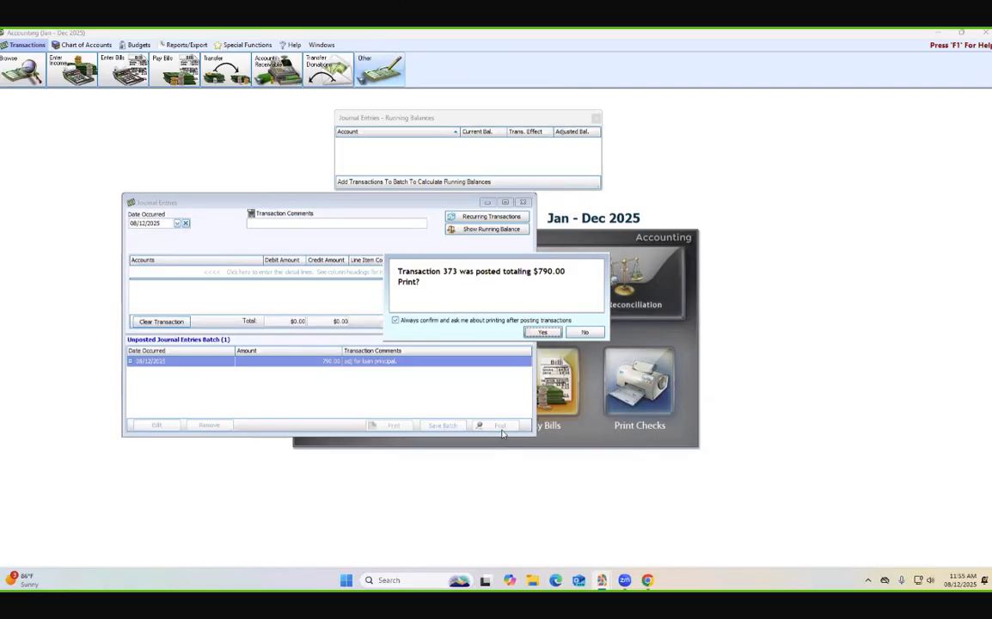
pyautogui.click(586, 334)
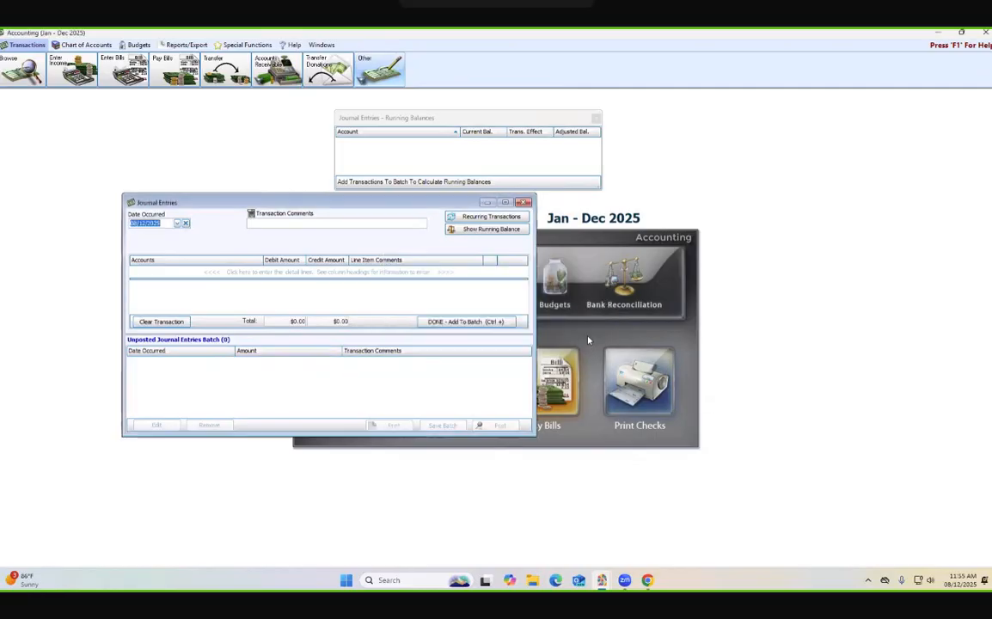
pyautogui.click(524, 202)
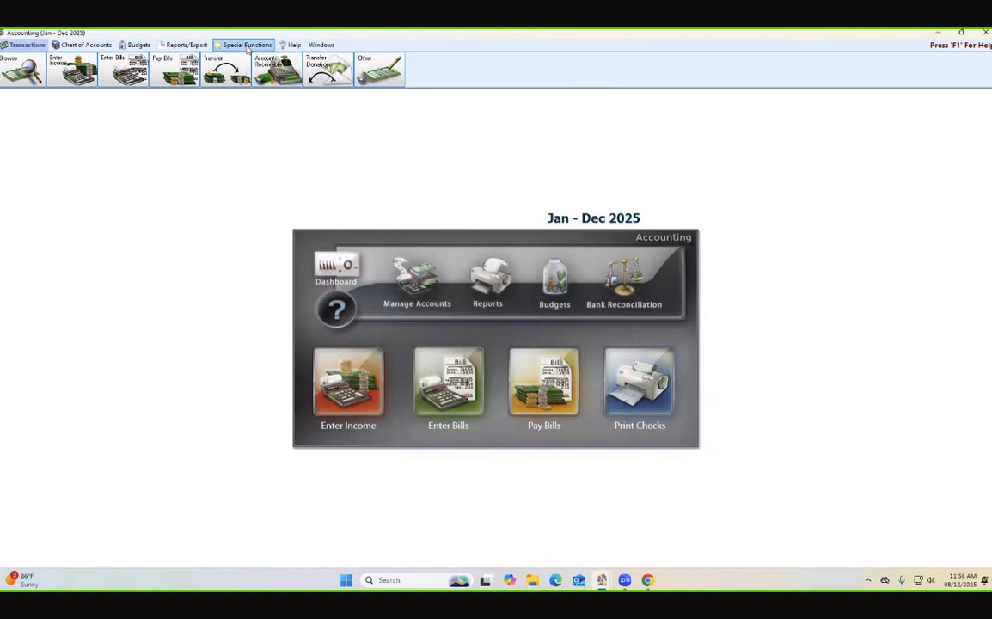
# - Generate an on-screen preview of the Balance Sheet financial report for August 2025
pyautogui.click(186, 45)
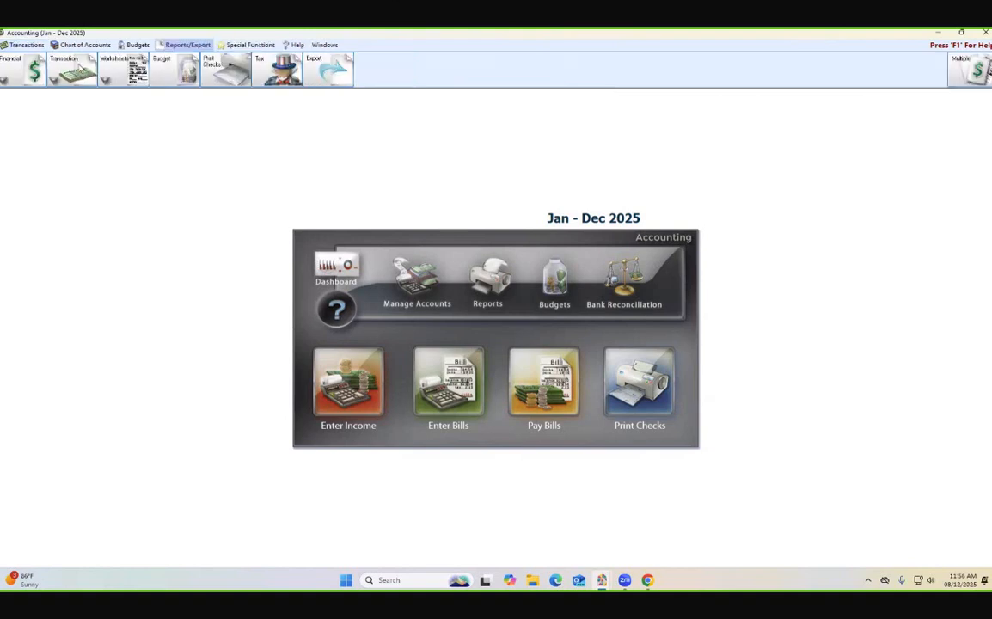
pyautogui.click(13, 73)
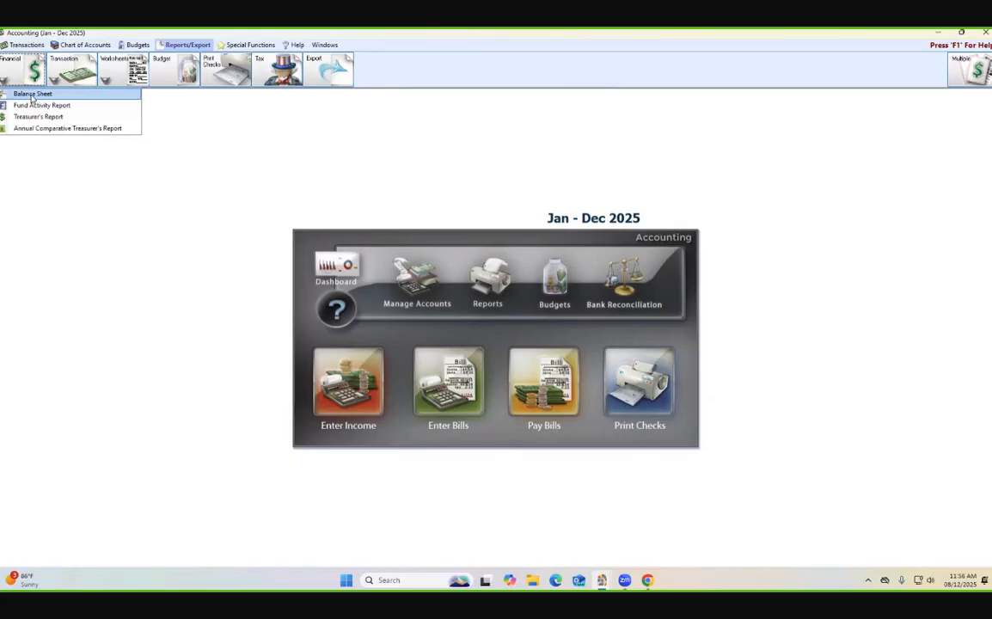
pyautogui.click(32, 94)
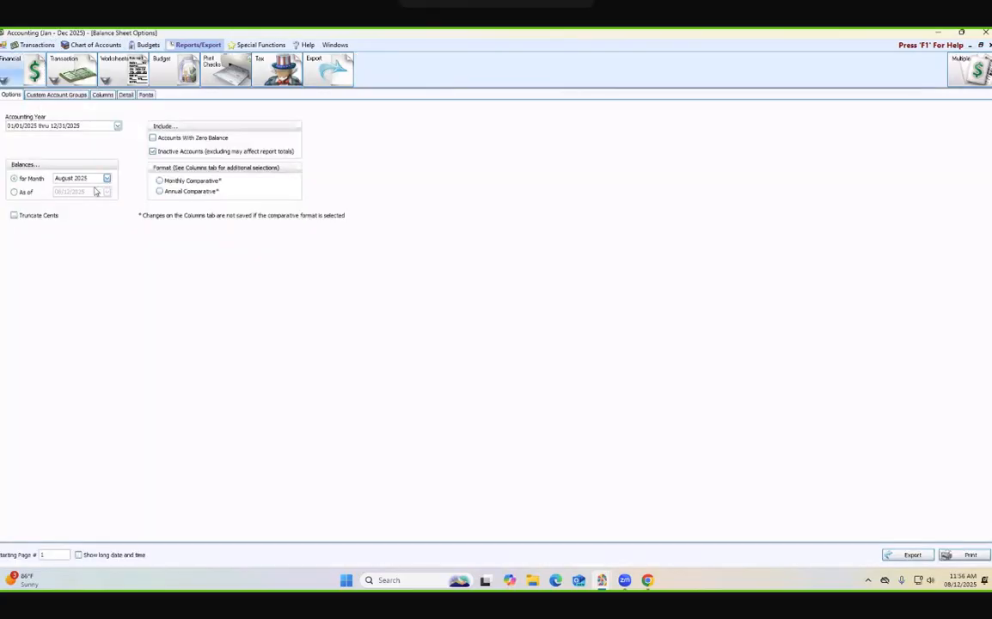
pyautogui.click(909, 554)
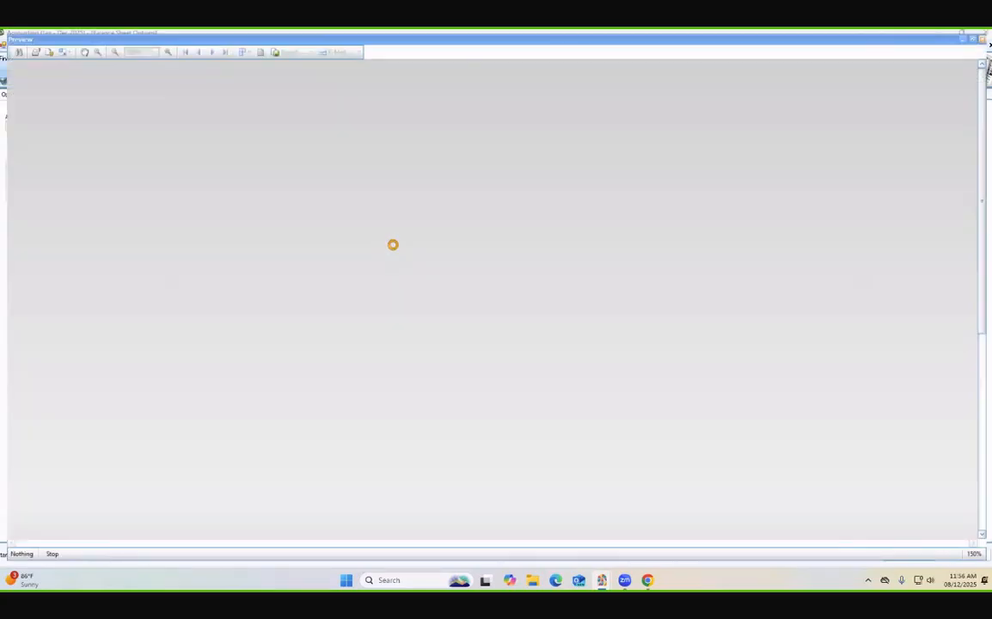
# - Examine the balance sheet's assets, Construction Loan Liability, Building Fund Balance and fund balance totals, and close the preview
pyautogui.scroll(-2, 524, 274)
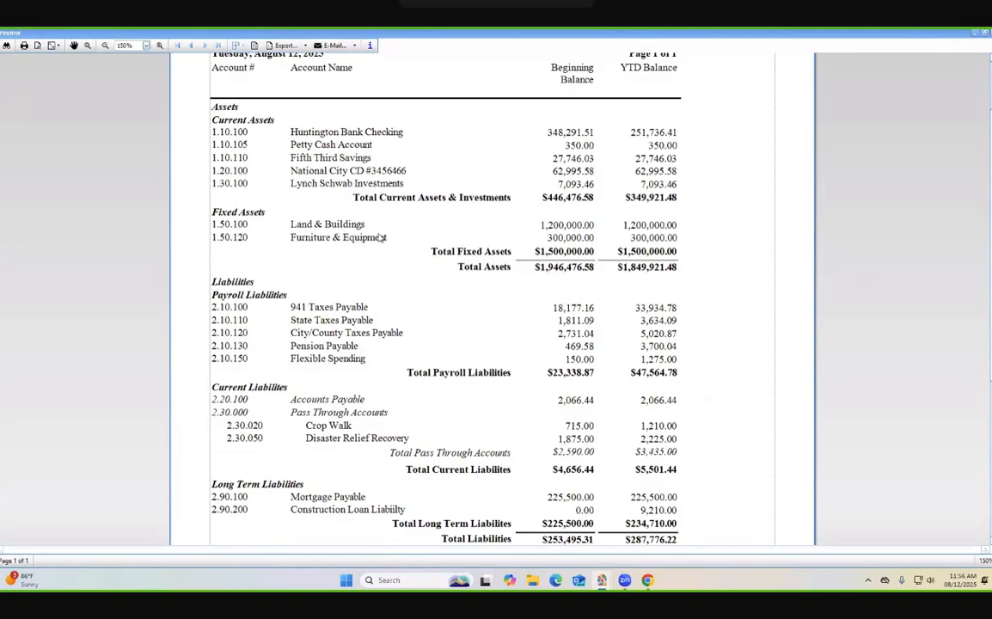
pyautogui.scroll(-2, 375, 242)
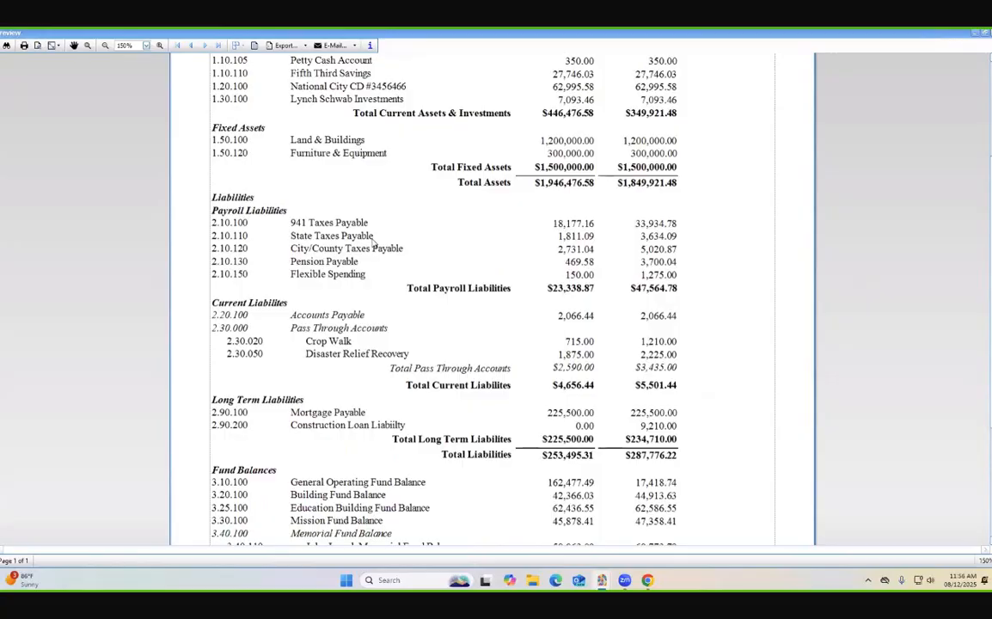
pyautogui.scroll(1, 339, 231)
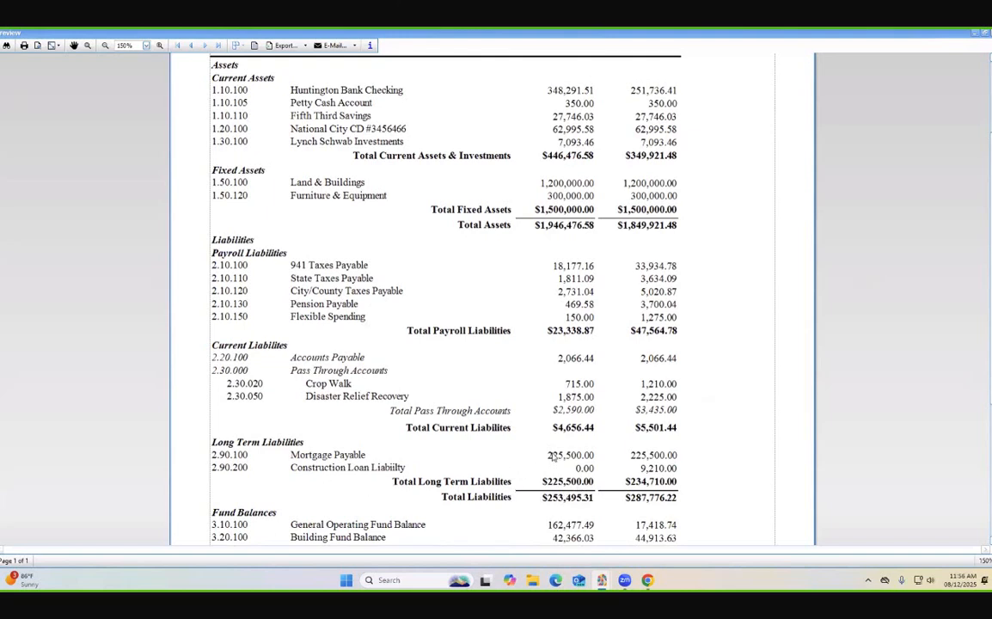
pyautogui.scroll(1, 551, 460)
pyautogui.scroll(-2, 556, 452)
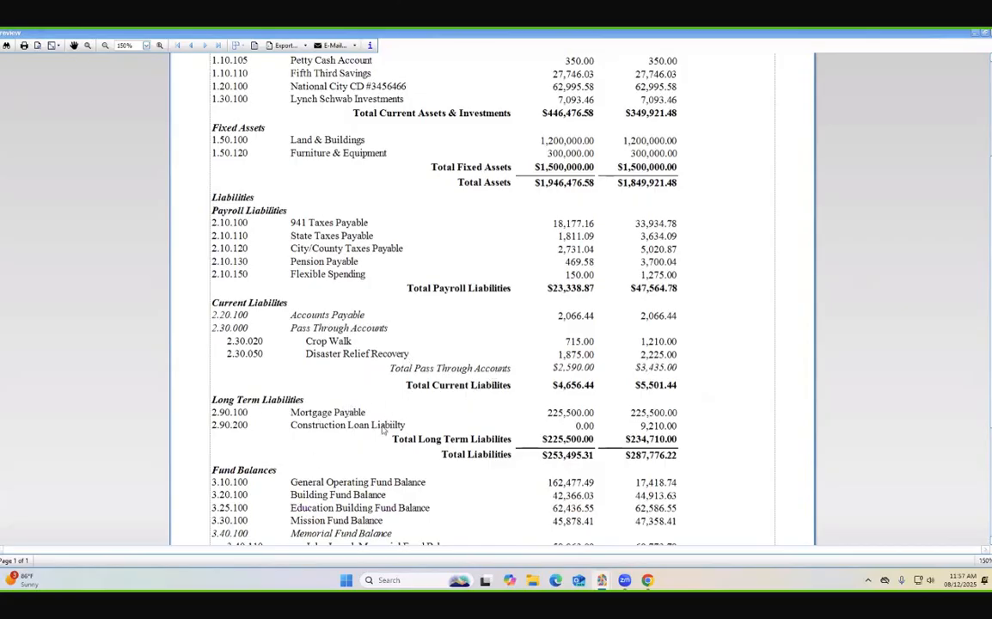
pyautogui.scroll(-1, 280, 469)
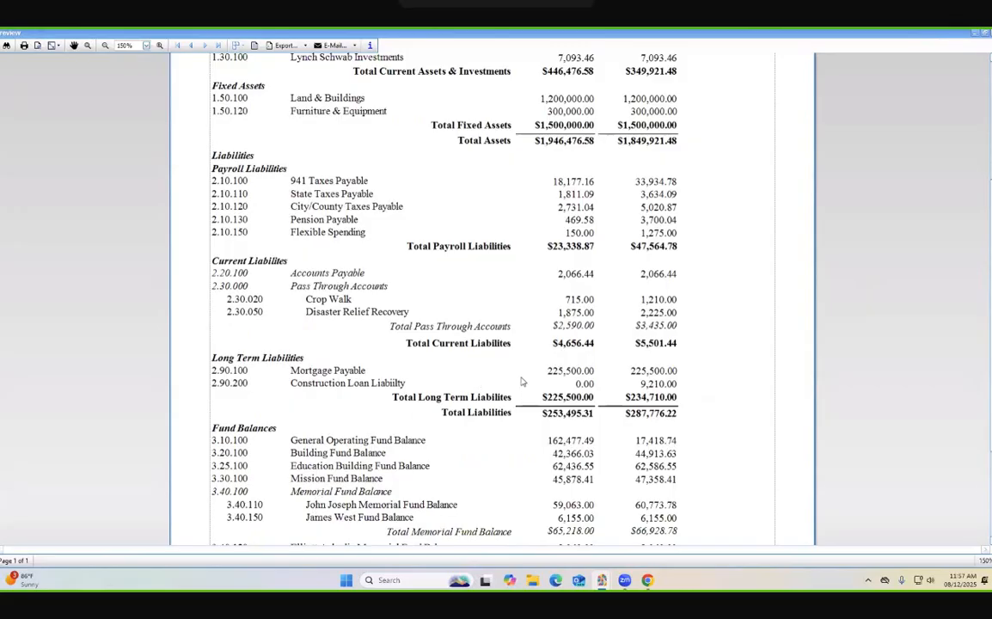
pyautogui.scroll(-1, 313, 393)
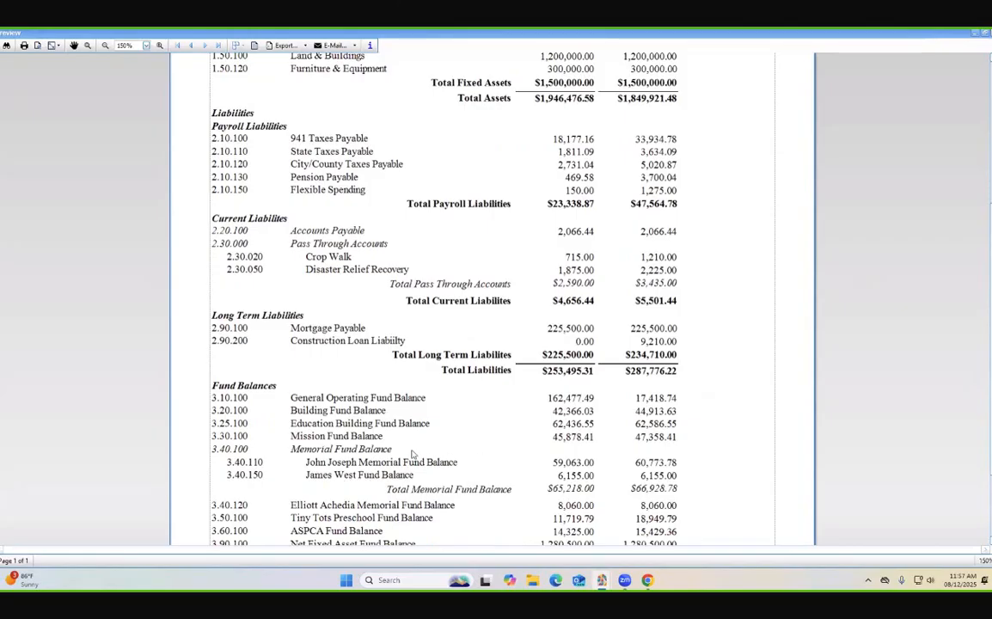
pyautogui.scroll(3, 411, 453)
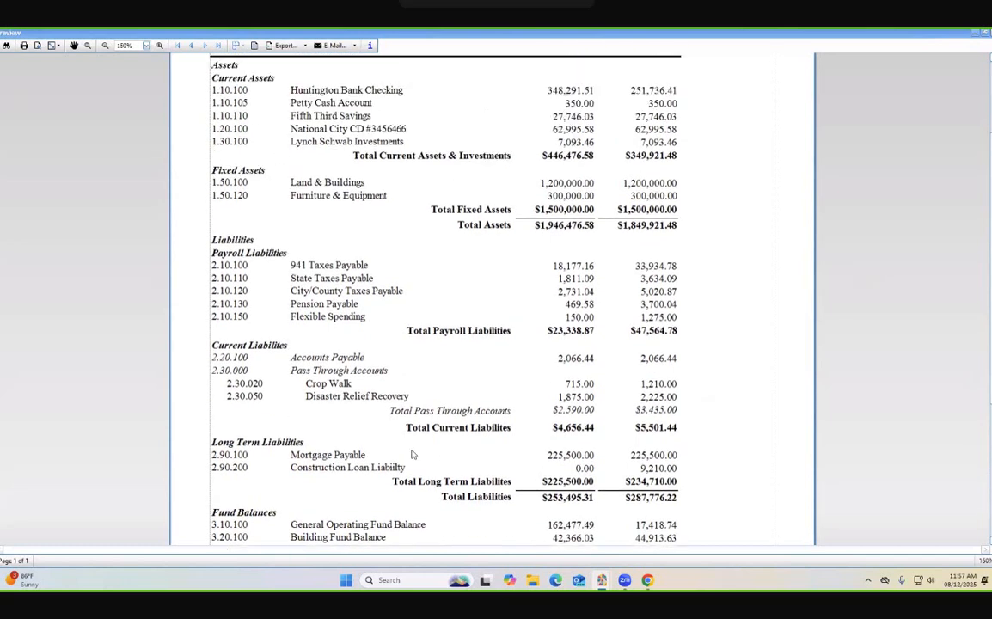
pyautogui.scroll(-1, 412, 453)
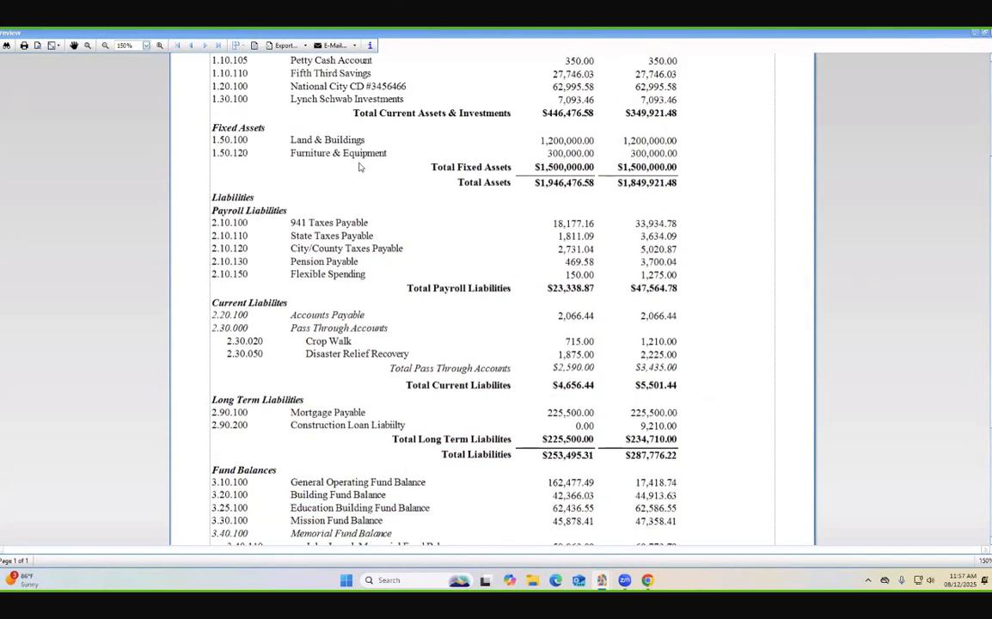
pyautogui.scroll(1, 343, 197)
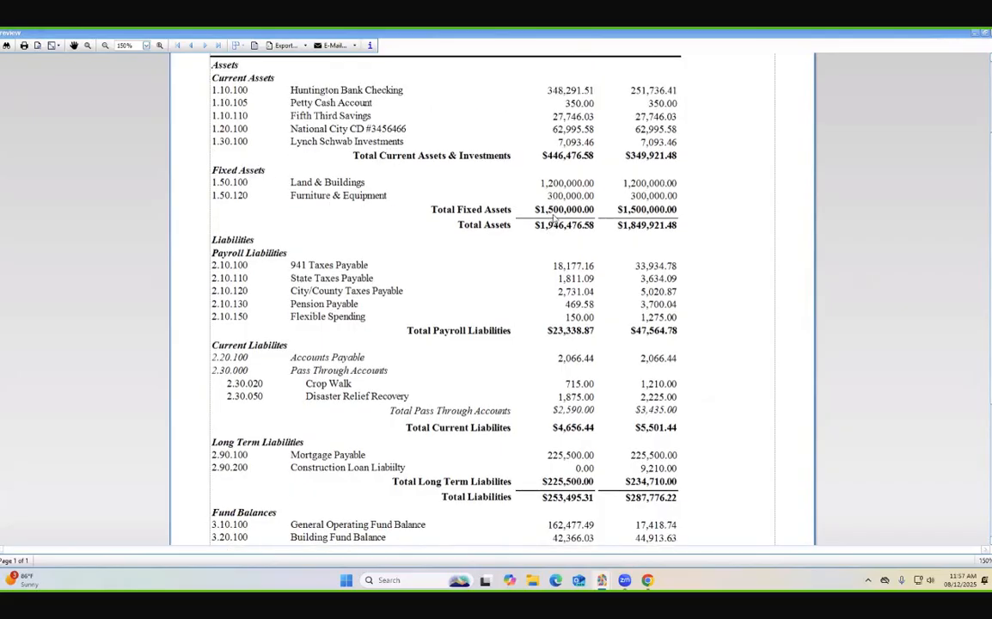
pyautogui.scroll(-2, 558, 221)
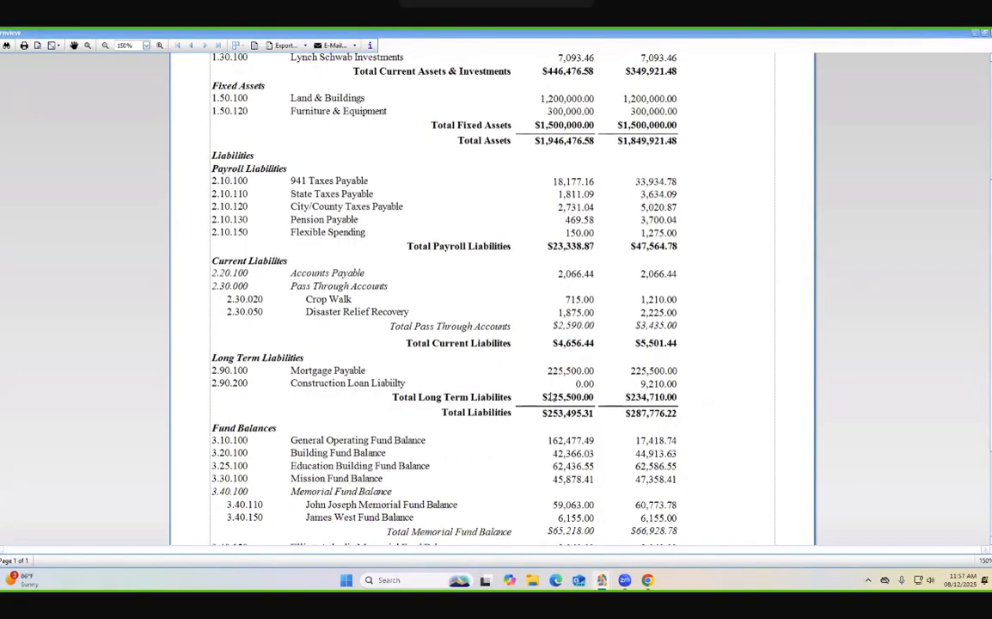
pyautogui.scroll(-4, 540, 362)
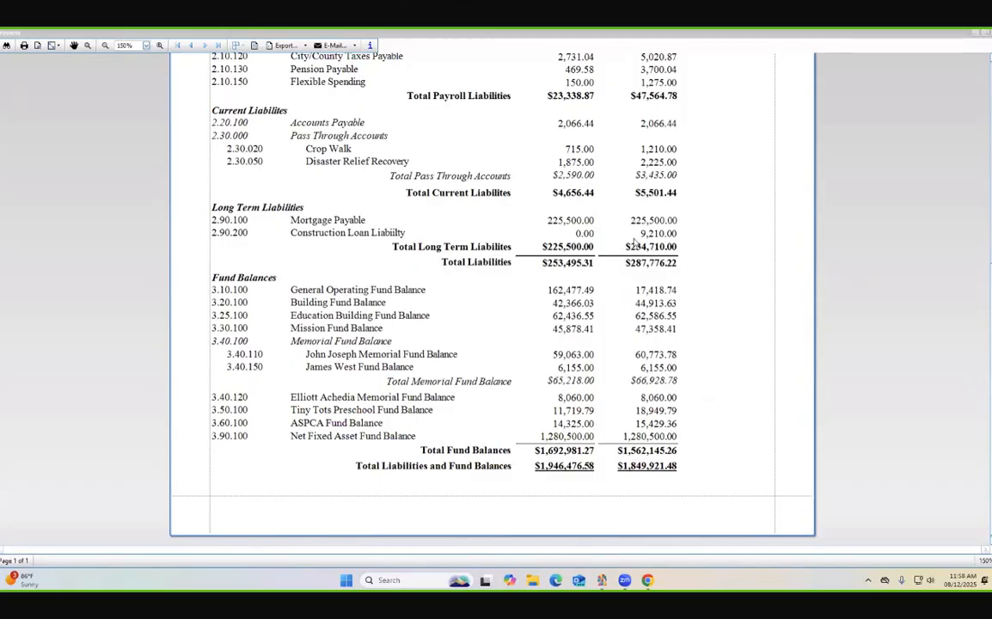
pyautogui.scroll(2, 360, 432)
pyautogui.scroll(-2, 360, 433)
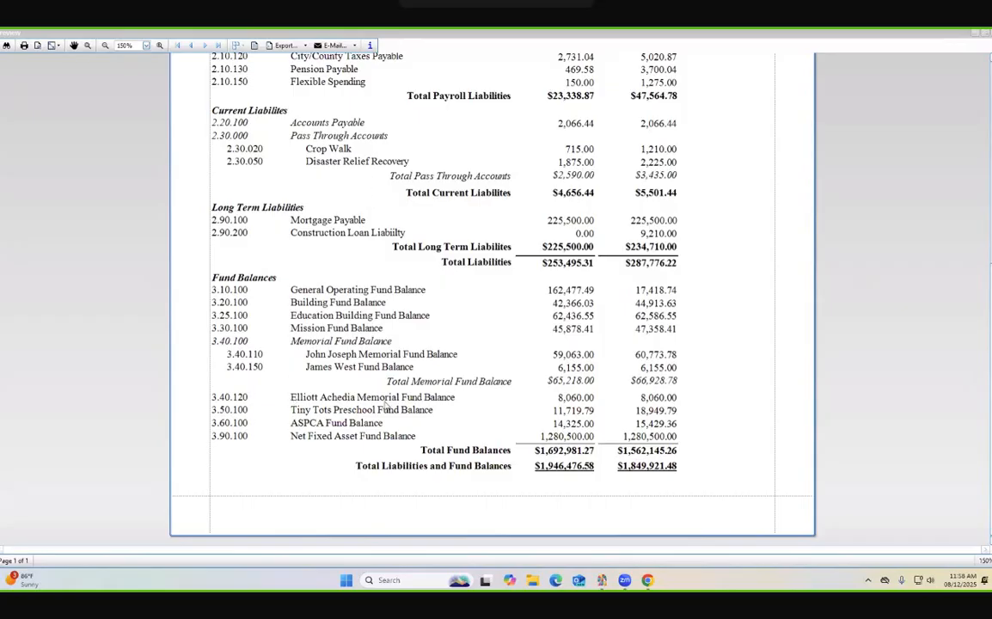
pyautogui.scroll(1, 385, 404)
pyautogui.scroll(-1, 385, 397)
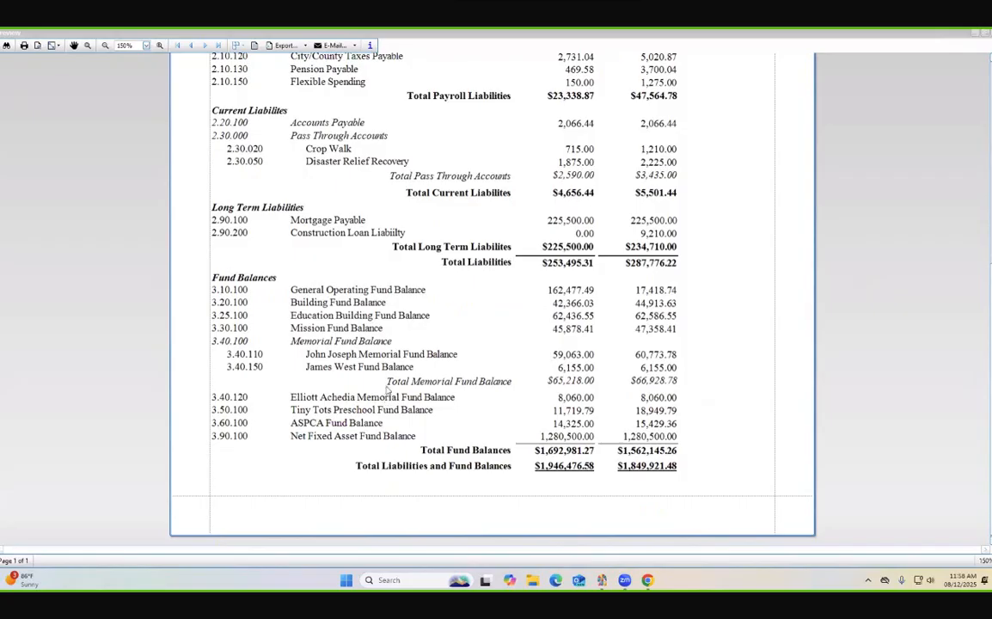
pyautogui.scroll(1, 387, 391)
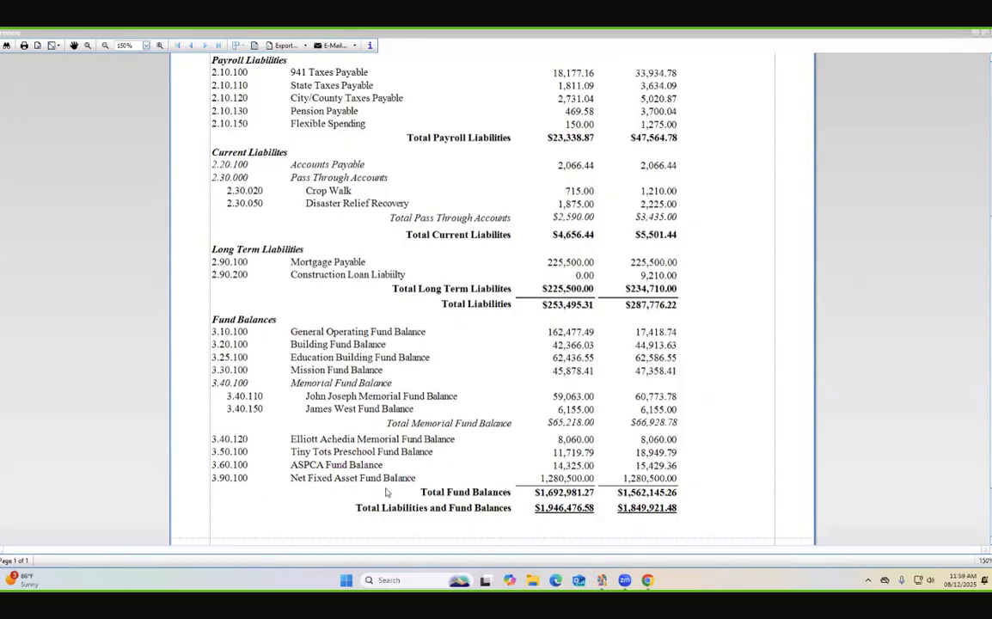
pyautogui.scroll(1, 386, 491)
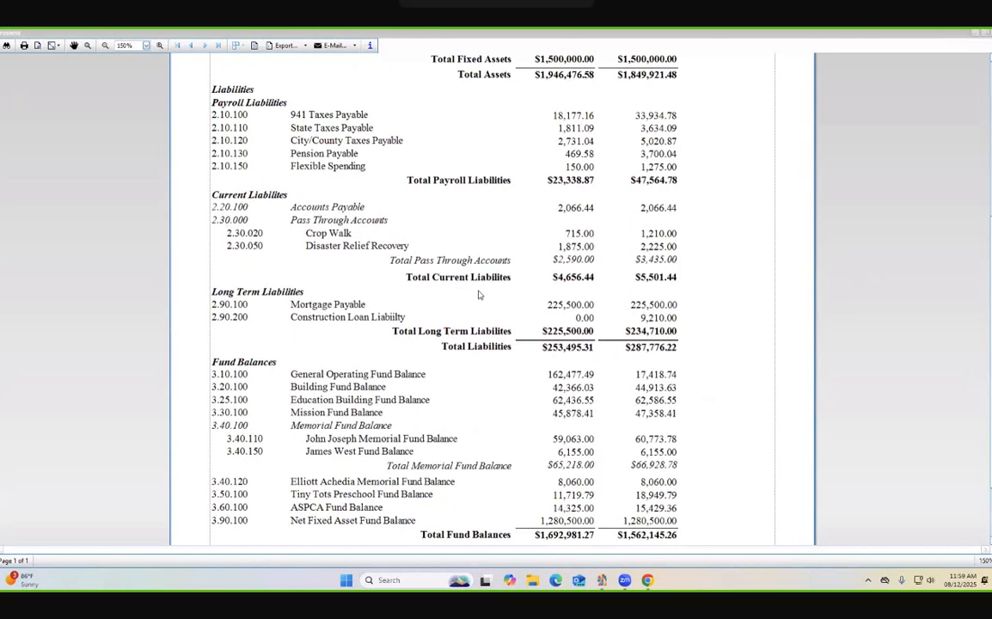
pyautogui.scroll(-2, 438, 271)
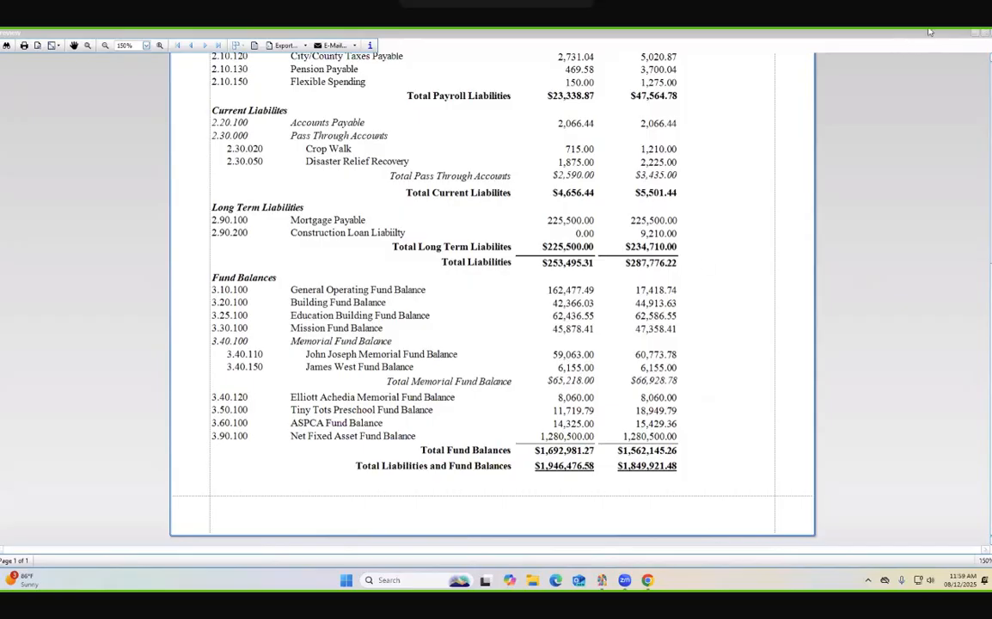
pyautogui.click(990, 32)
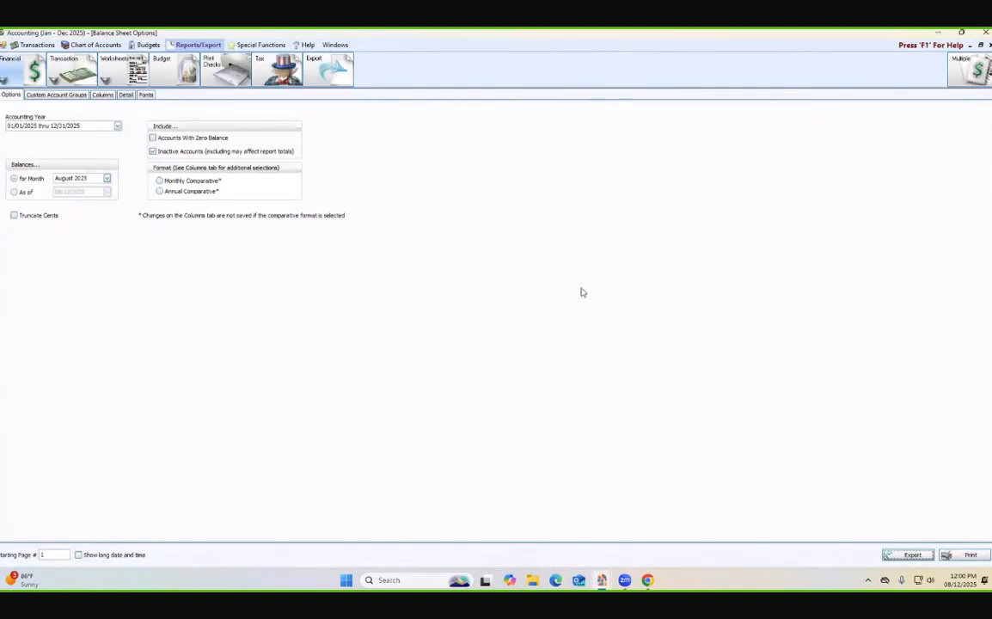